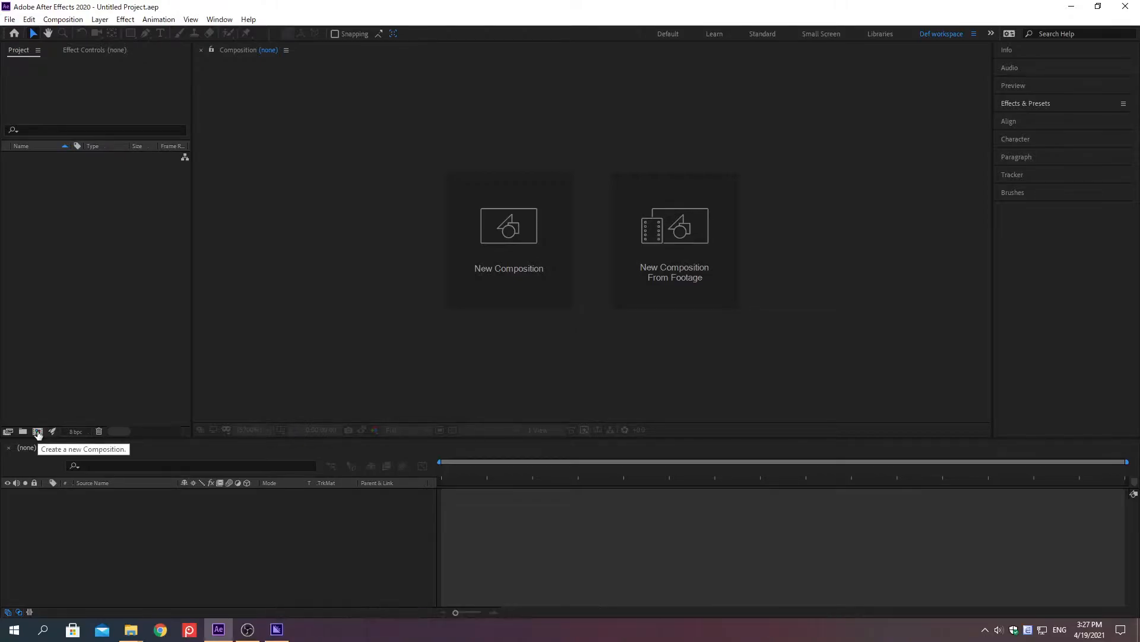
Create a composition named Rainy Night with a duration of 0;00;05;00 and a black 000000 background.
left_click(37, 432)
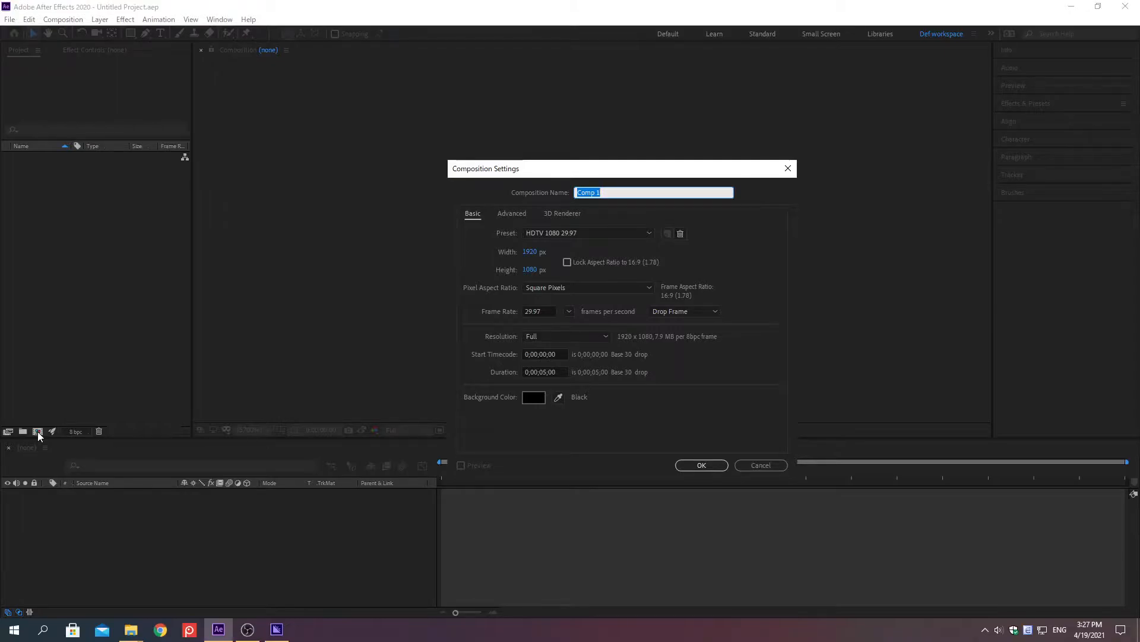
type("Rainy Night")
left_click(524, 372)
type("0;00;")
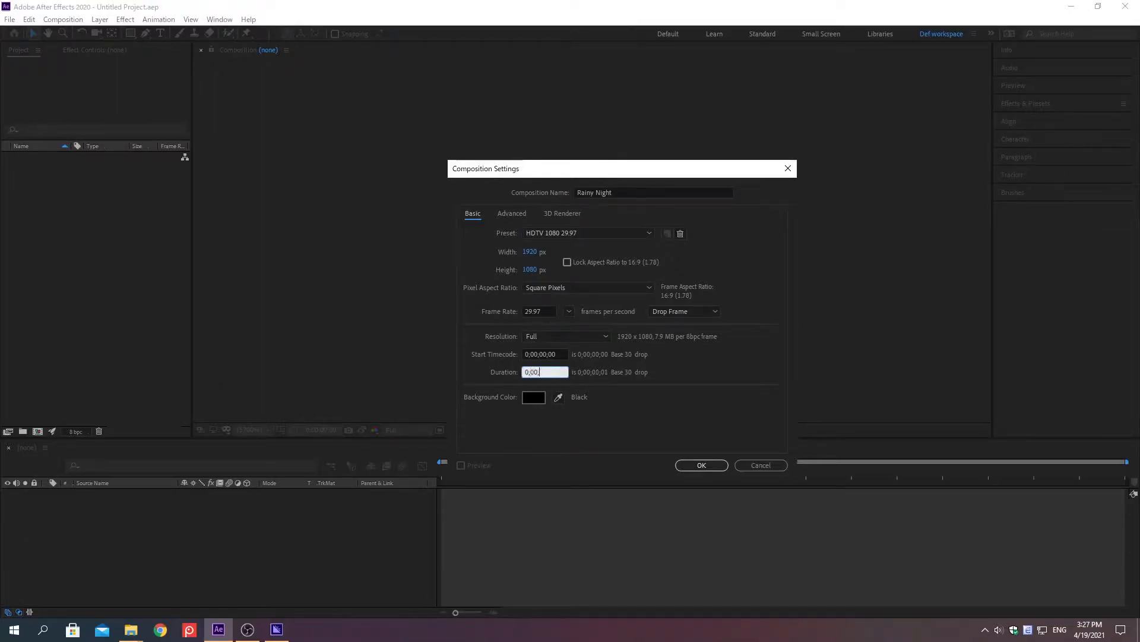
type("05;00")
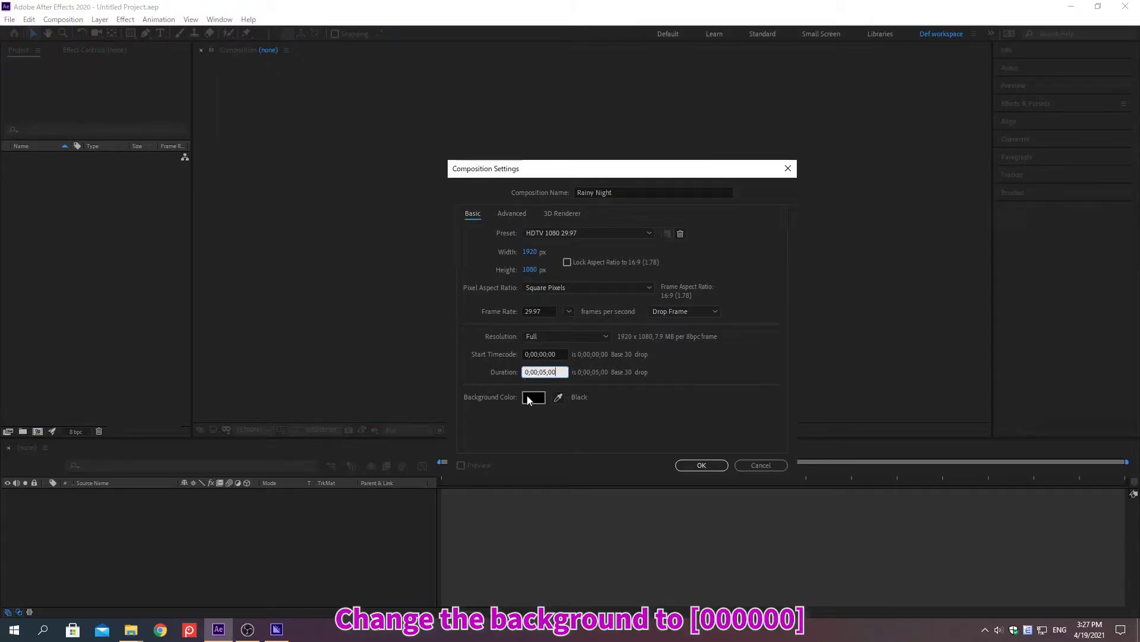
left_click(533, 397)
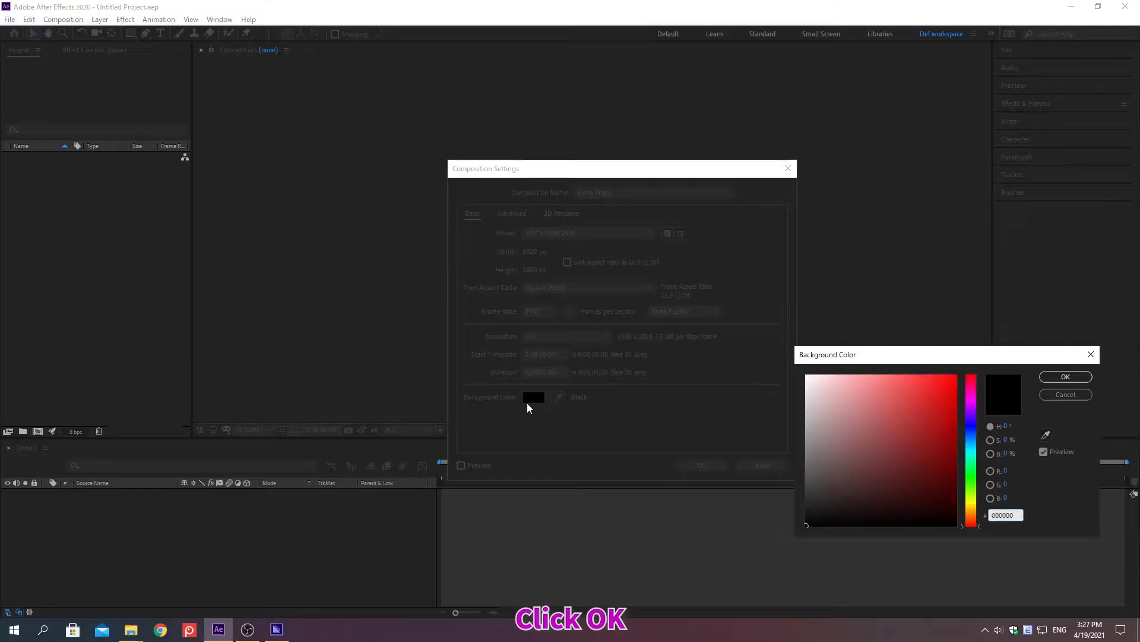
left_click(1065, 378)
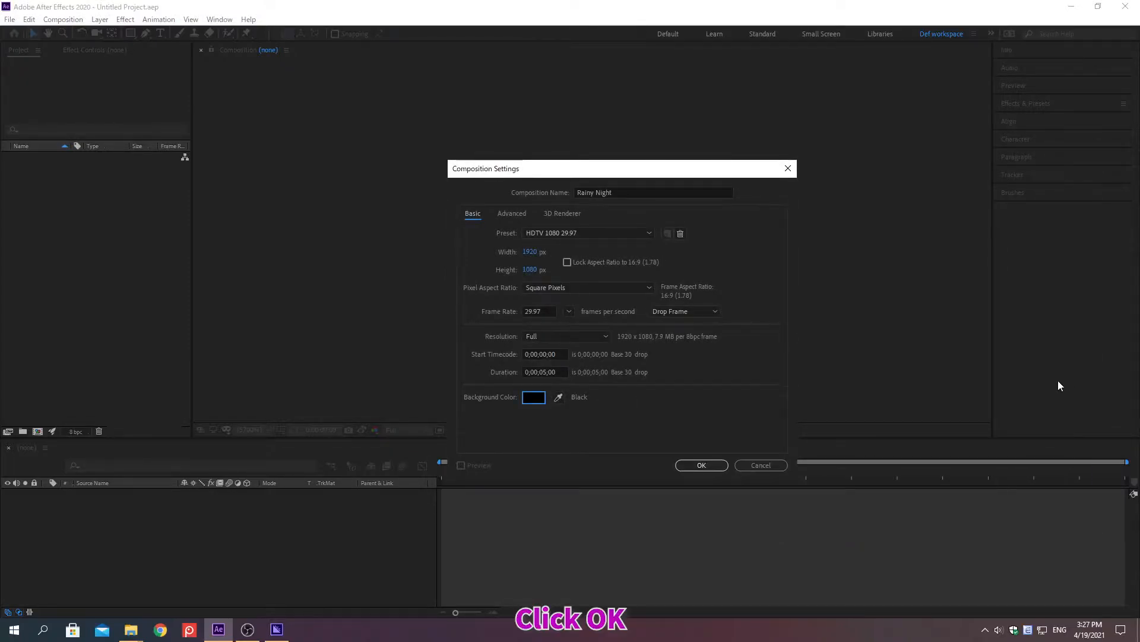
left_click(702, 465)
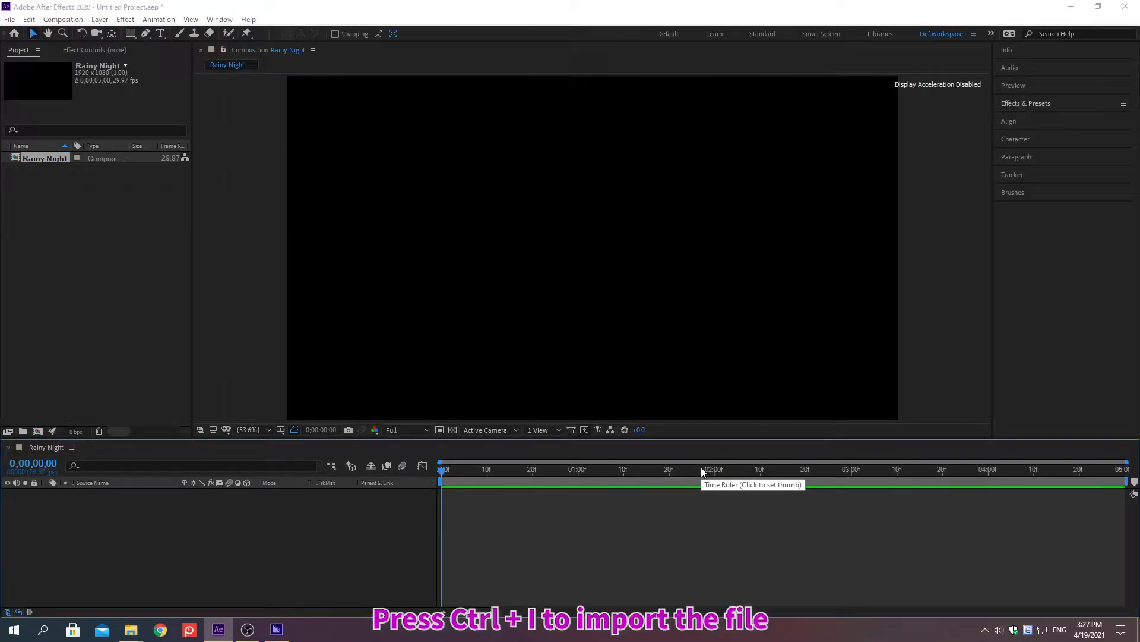
Import 01 Bulding.ai from the 10232 [file] Rainy folder as a Composition with Layer Size footage dimensions.
key("ctrl+i")
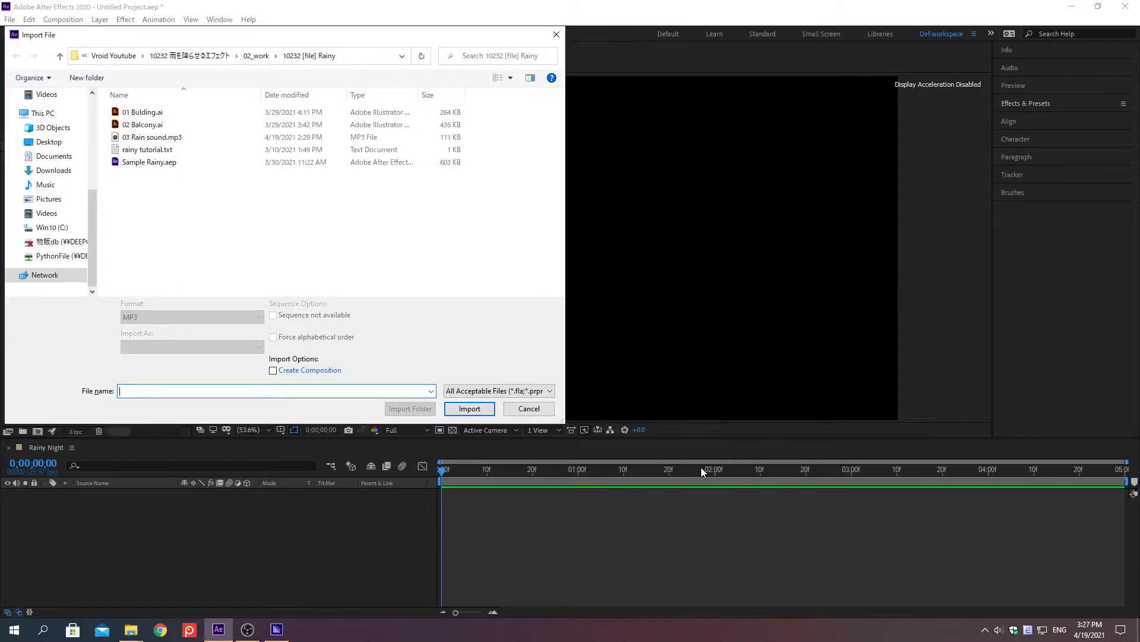
key("alt+d")
key("ctrl+v")
key("Return")
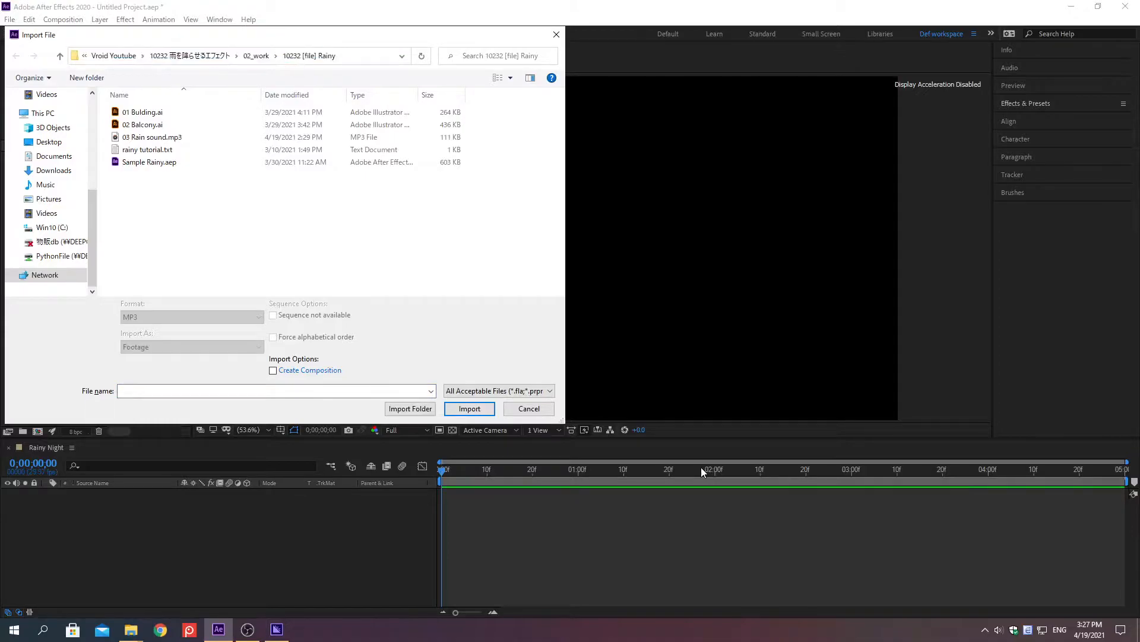
left_click(143, 113)
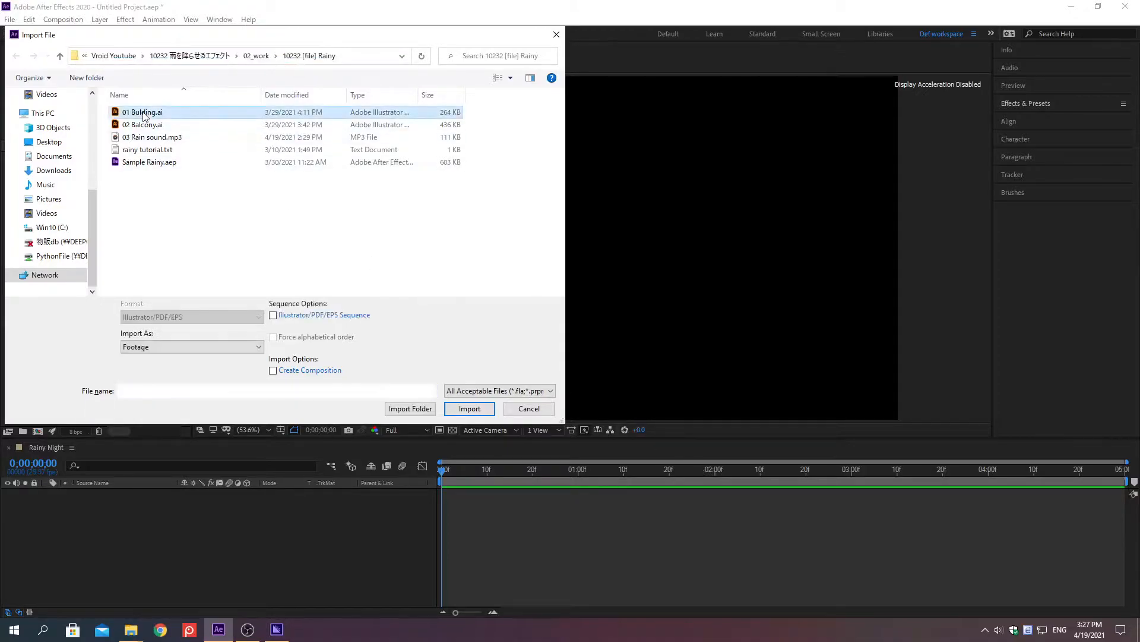
double_click(143, 113)
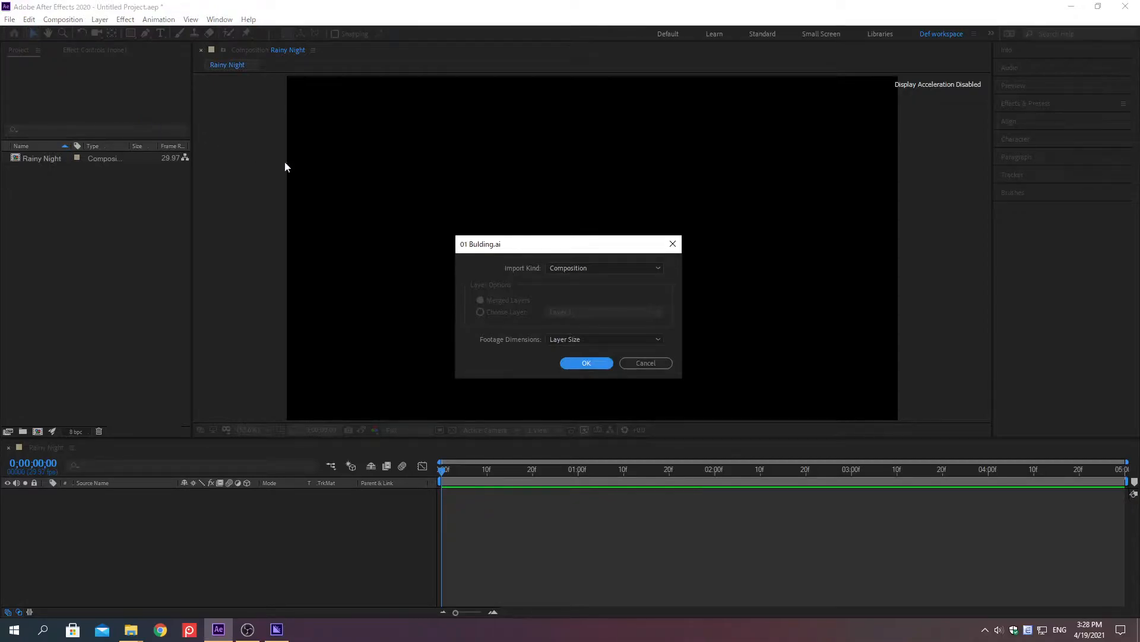
left_click(586, 268)
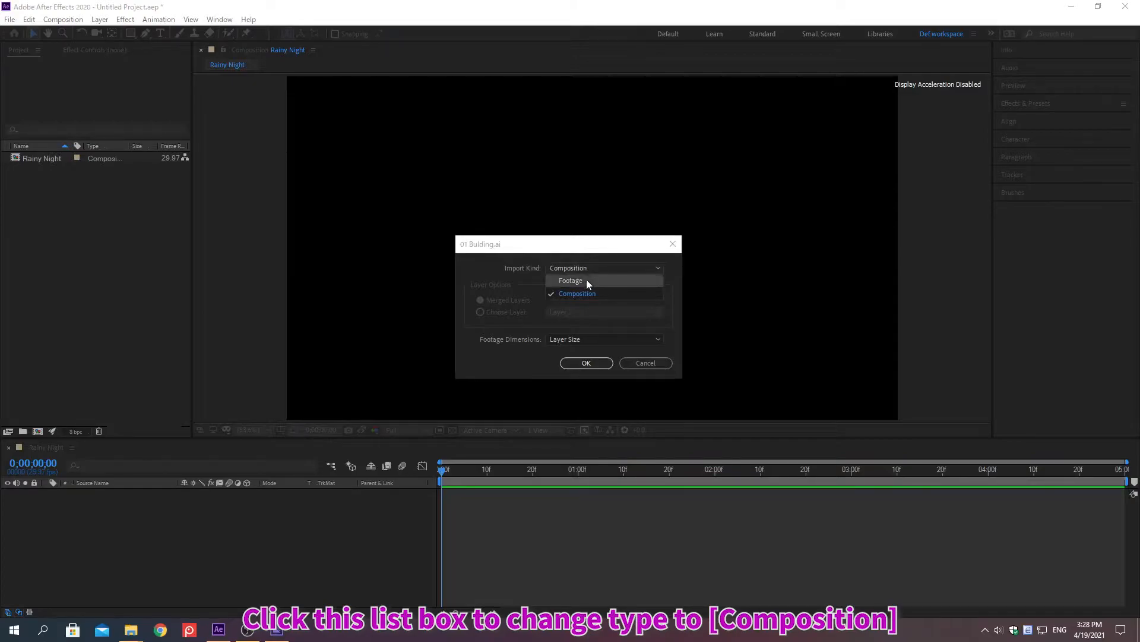
left_click(588, 295)
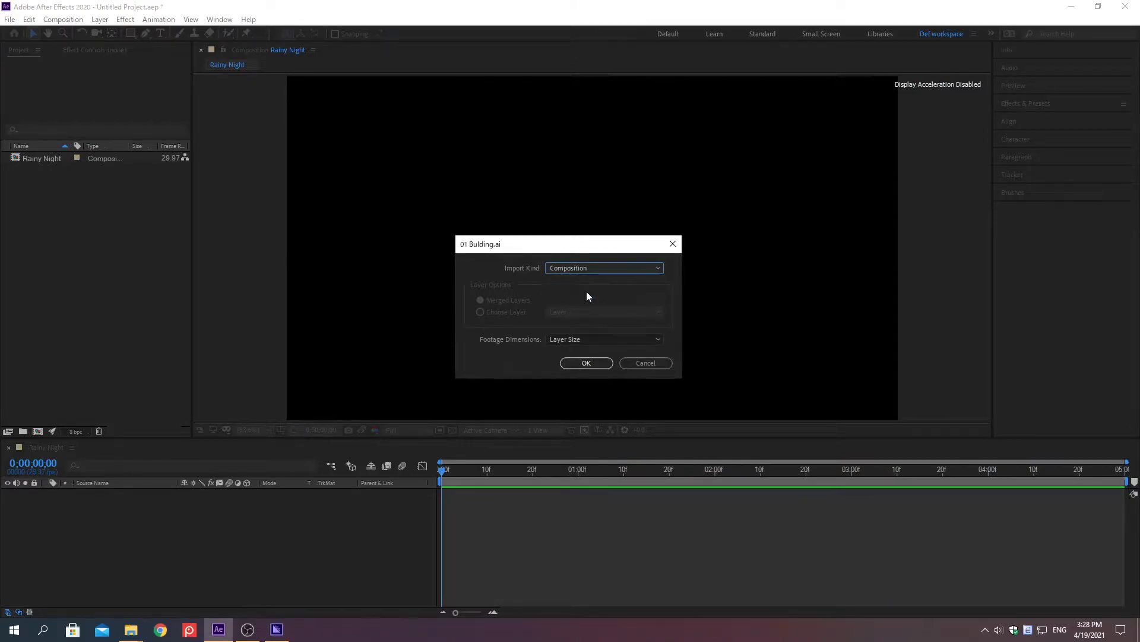
left_click(587, 338)
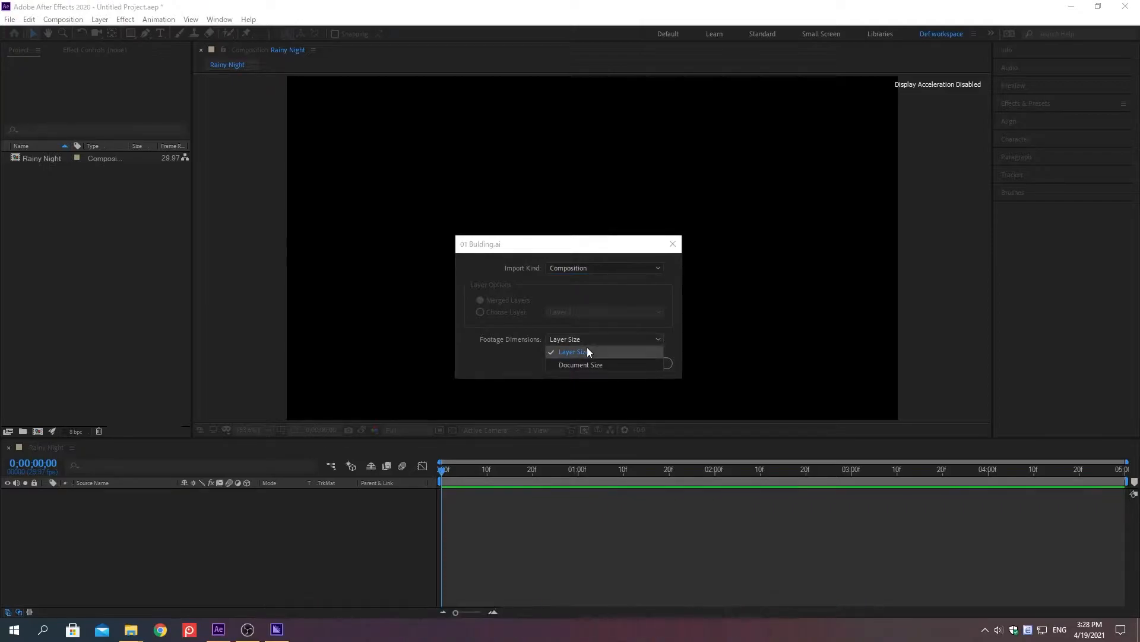
left_click(587, 352)
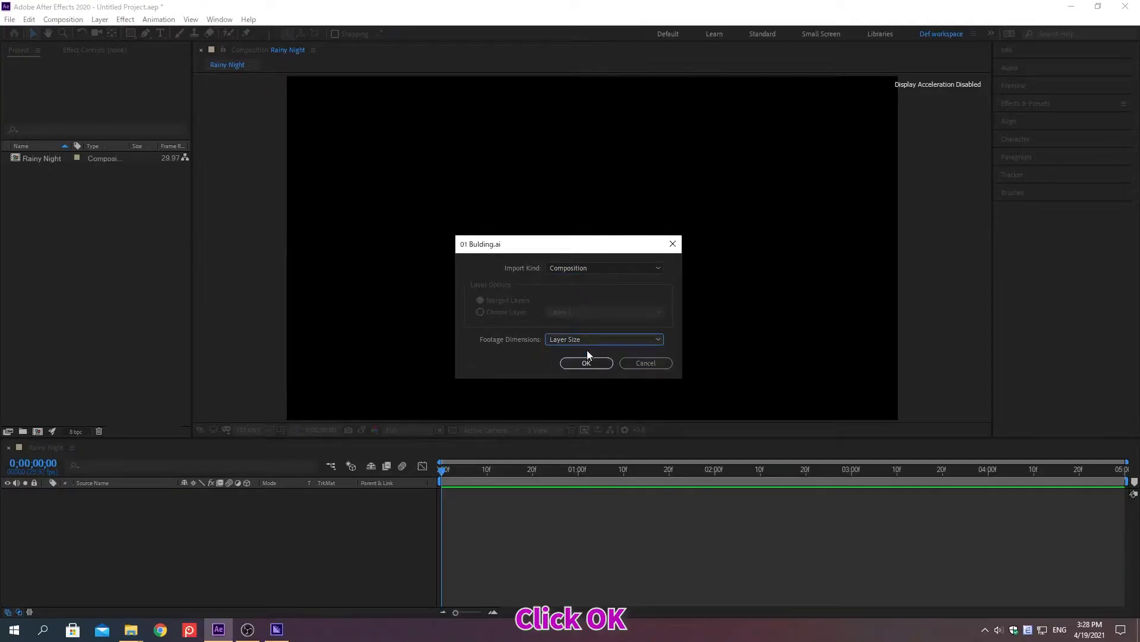
left_click(587, 363)
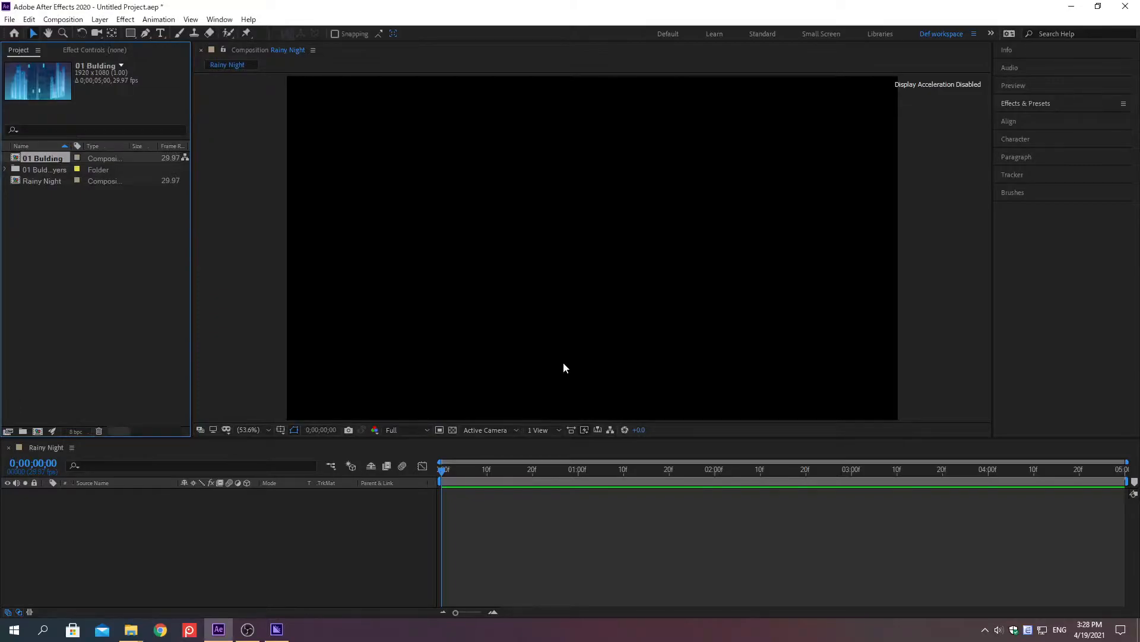
Add the imported 01 Bulding composition as a layer in the Rainy Night timeline.
left_click(91, 321)
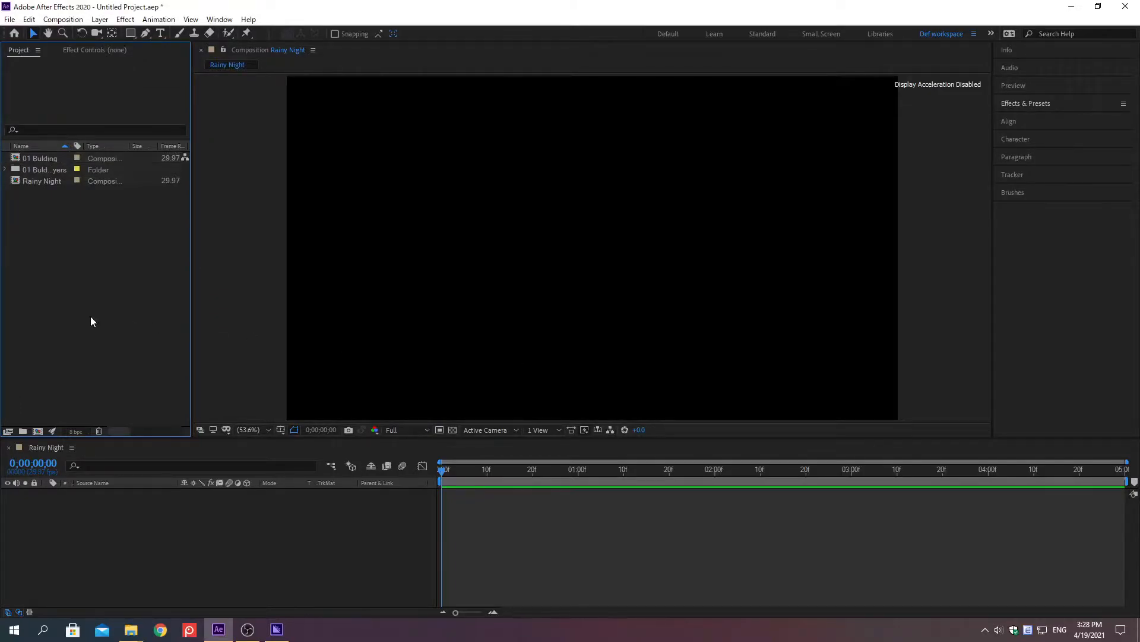
left_click(37, 158)
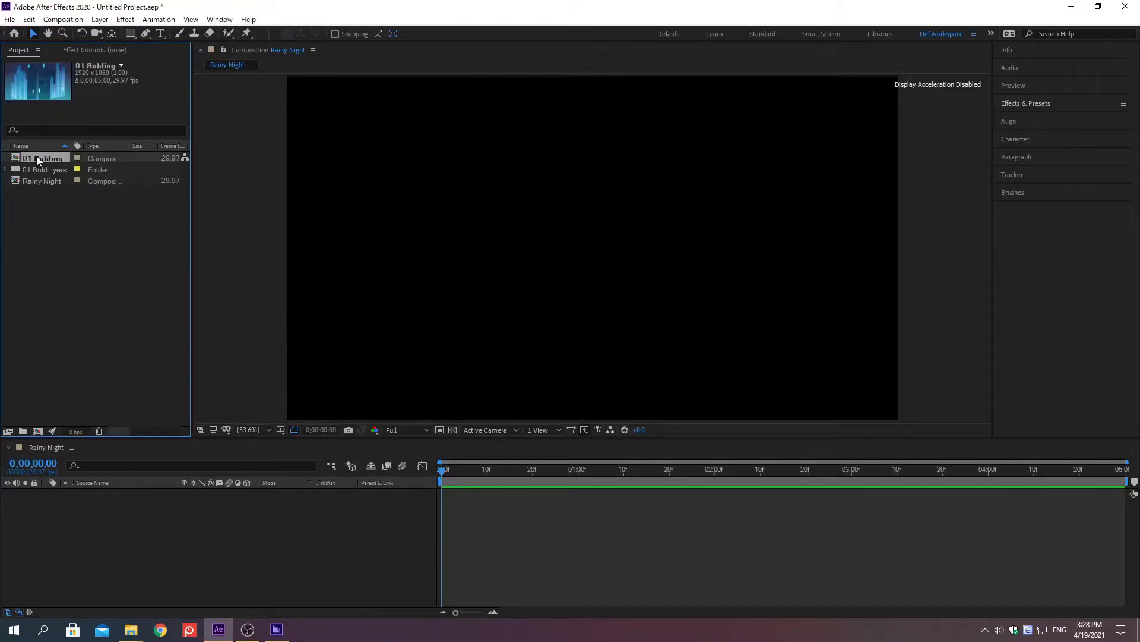
left_click_drag(36, 156, 43, 492)
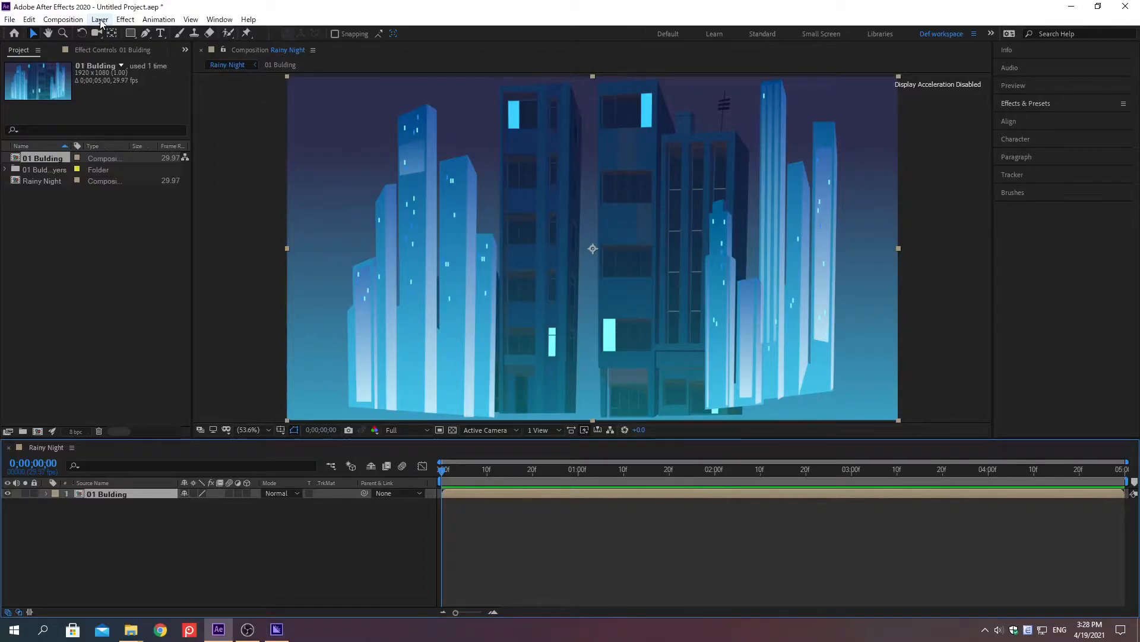
Create a new adjustment layer above the 01 Bulding layer.
left_click(100, 20)
mouse_move(116, 35)
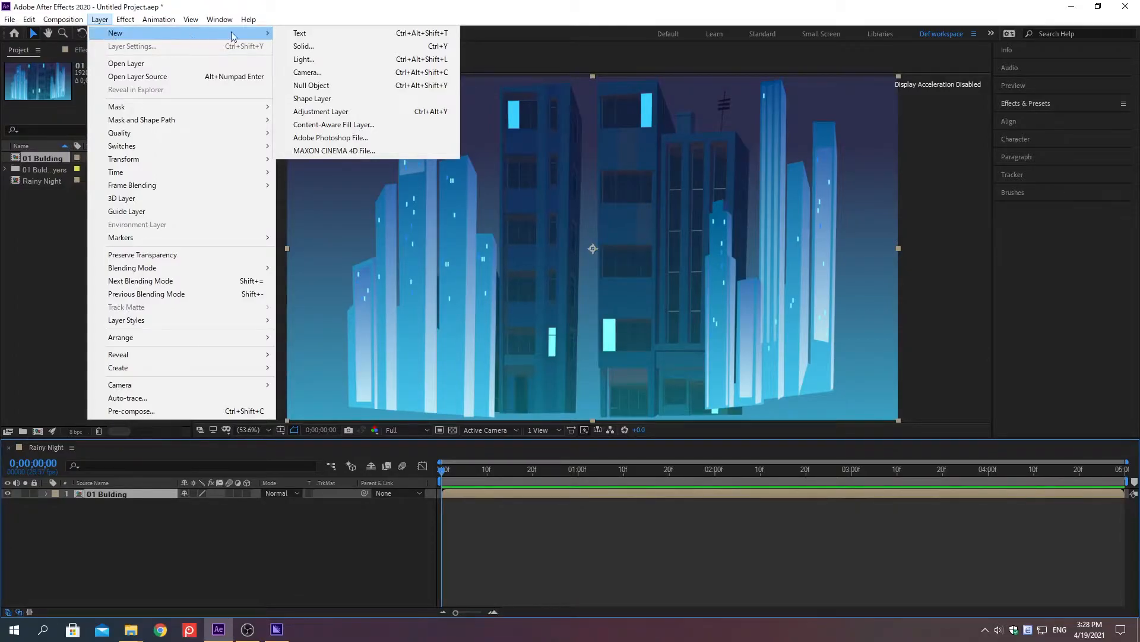
left_click(313, 113)
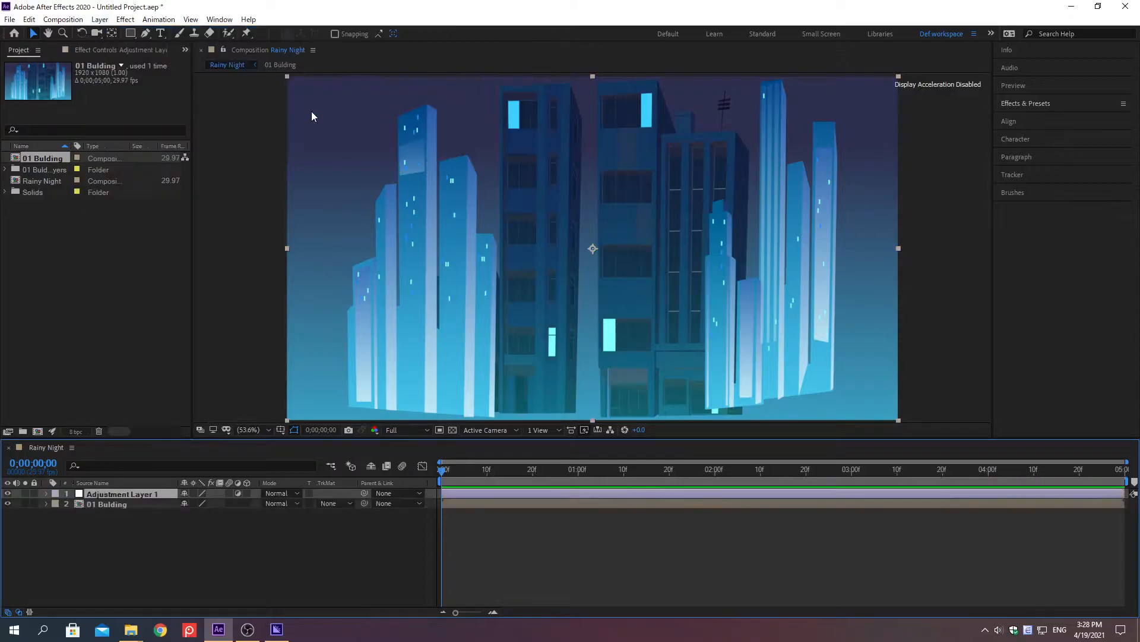
Find the CC Rainfall effect and apply it to the adjustment layer.
left_click(1026, 104)
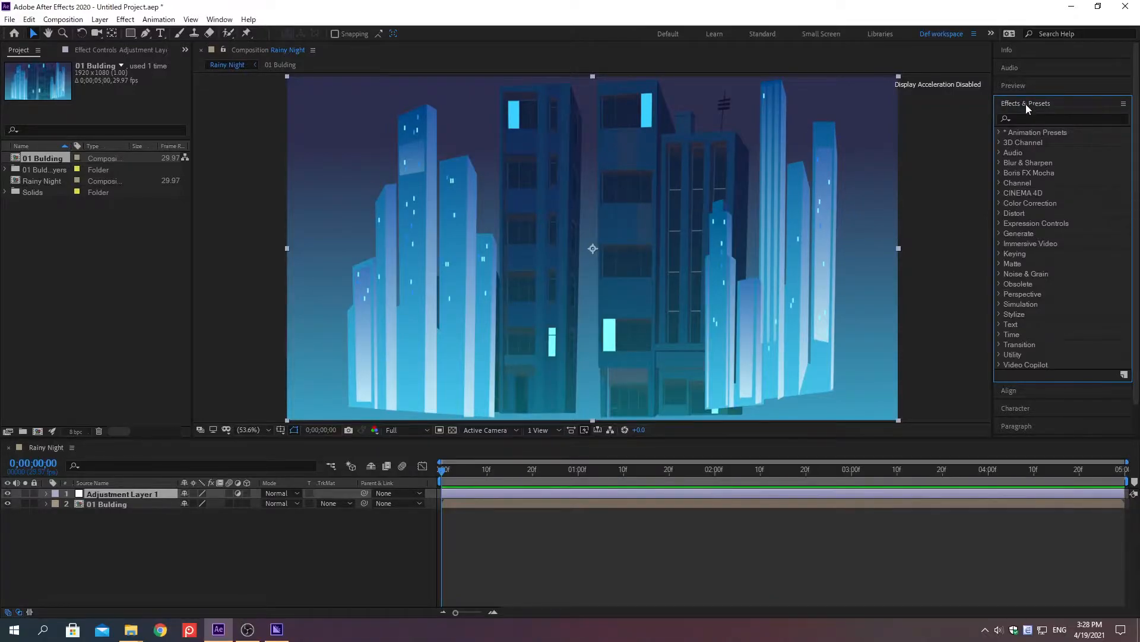
left_click(1025, 118)
type("cC Rainfa")
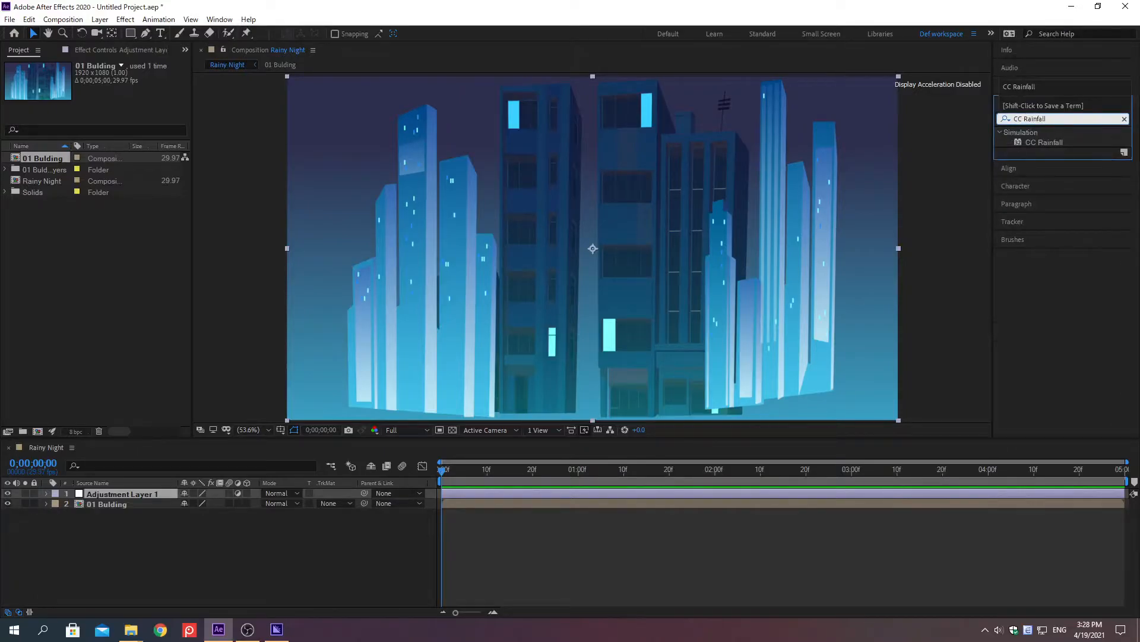
key("Return")
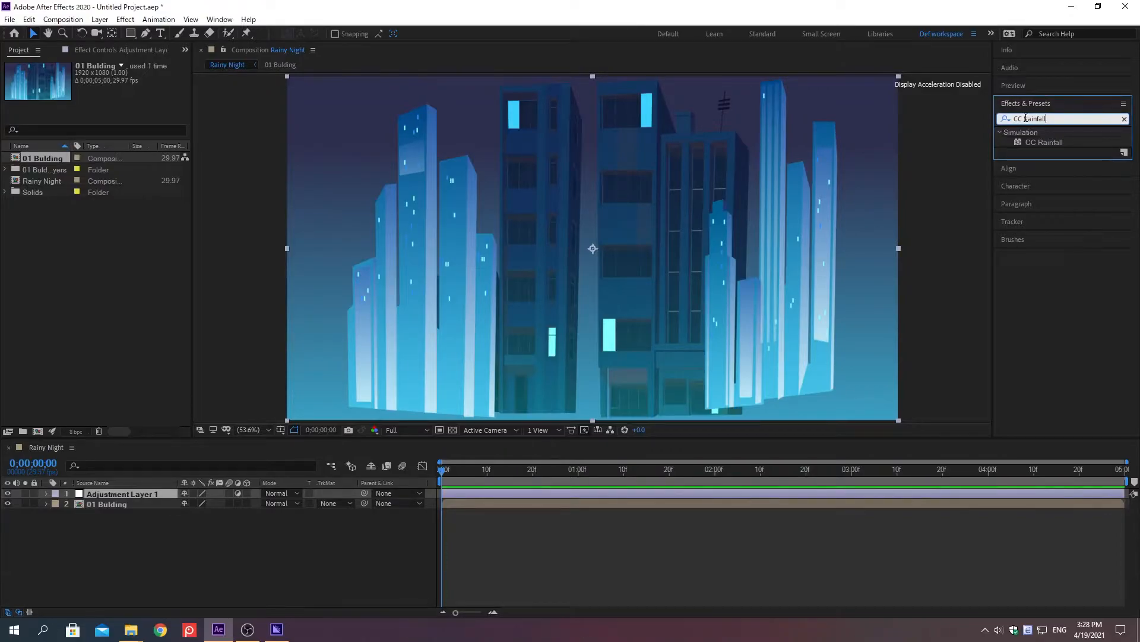
key("Return")
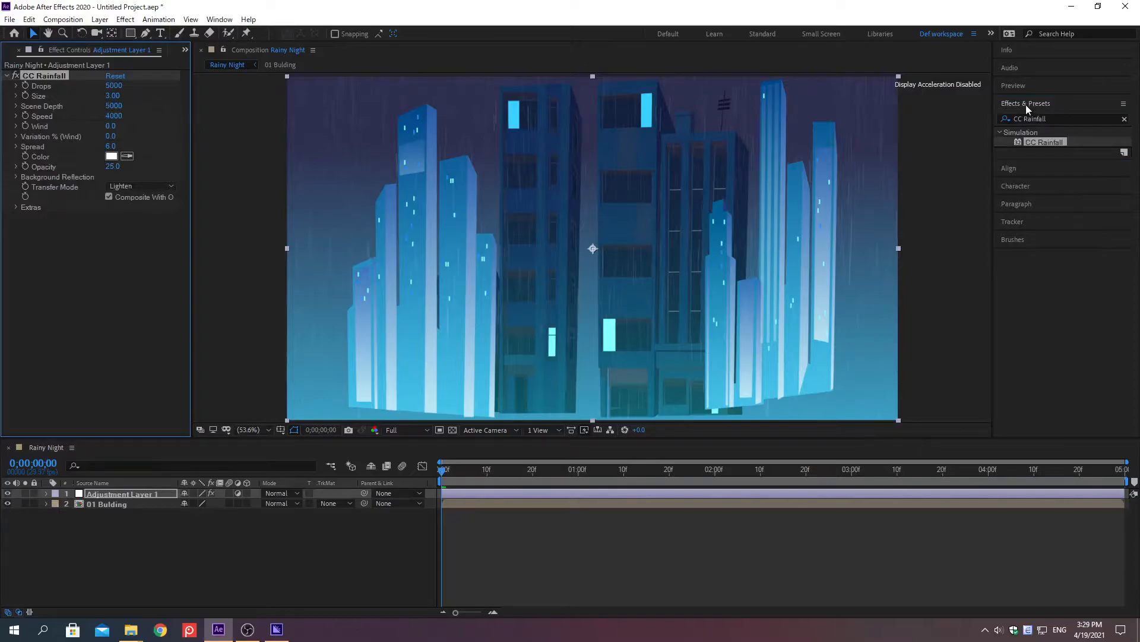
left_click(1027, 103)
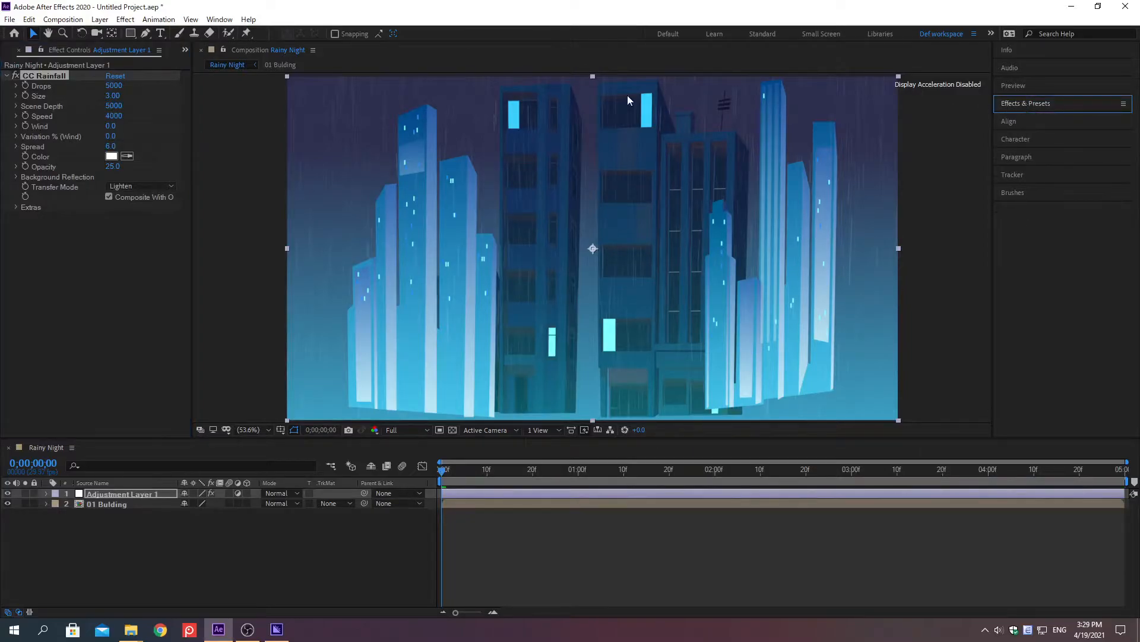
Set the CC Rainfall effect's Drops to 15000 and its Size to 6.
right_click(46, 89)
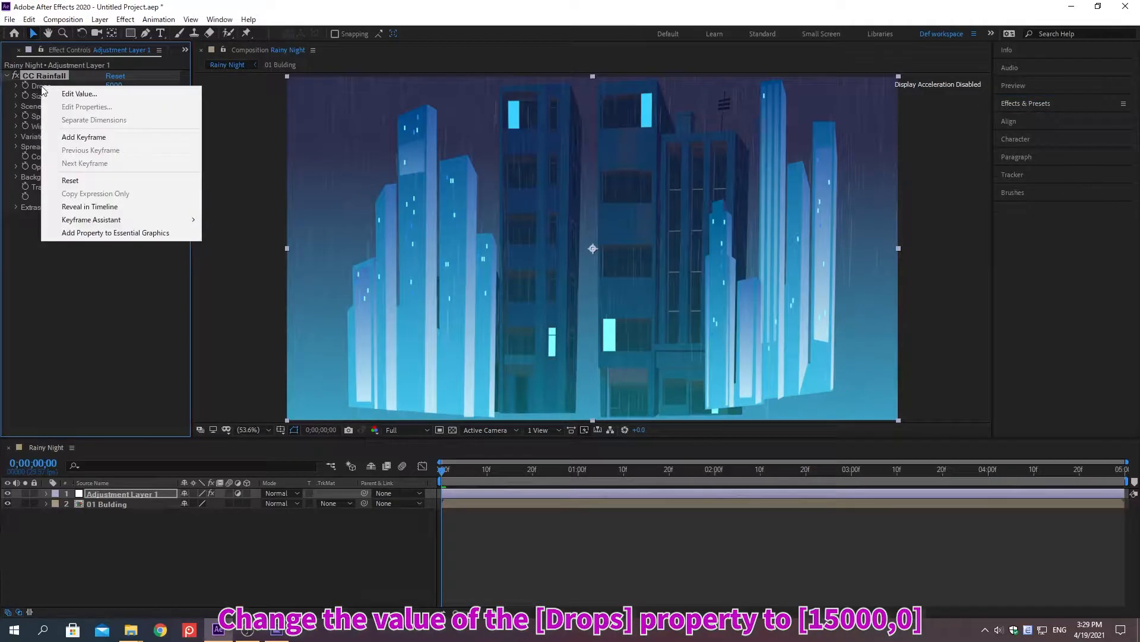
left_click(79, 93)
type("15000")
key("Return")
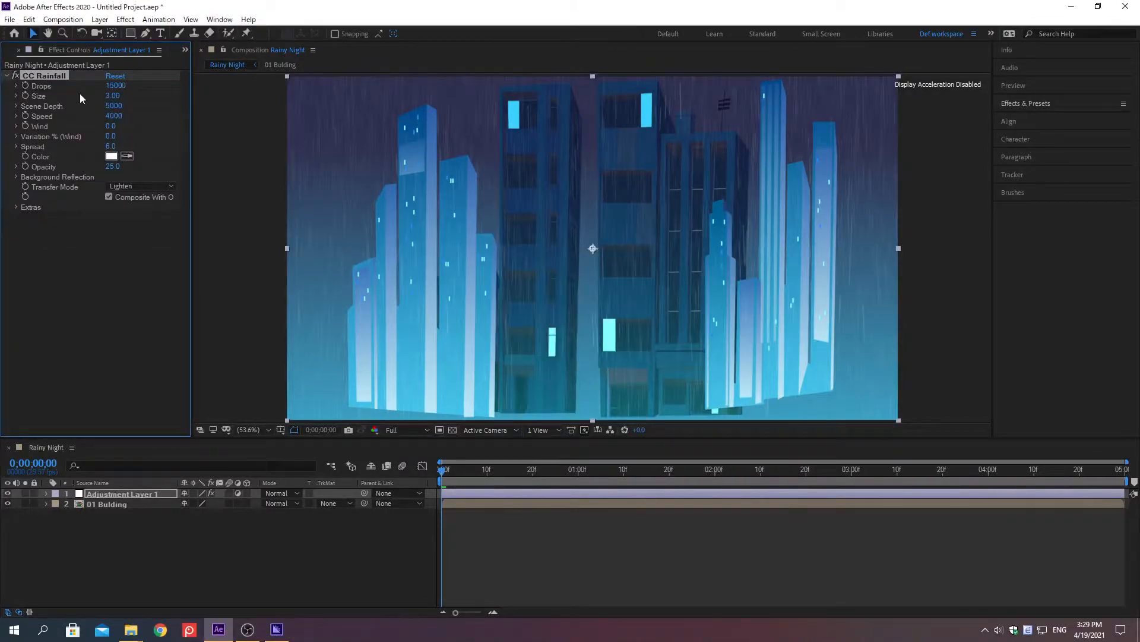
right_click(39, 98)
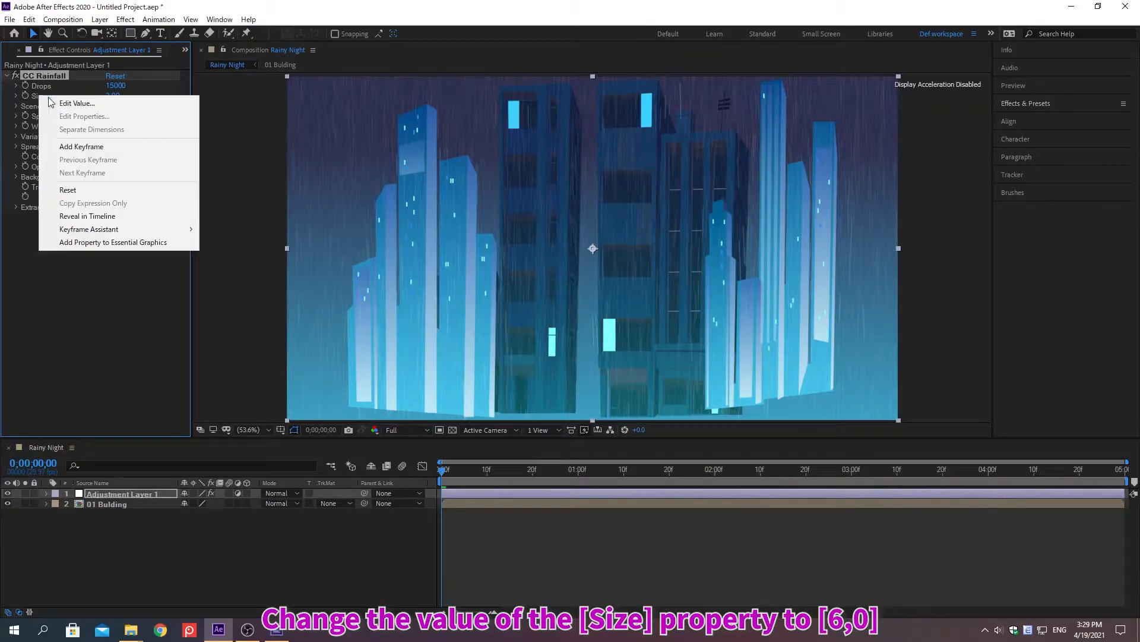
left_click(77, 102)
type("6")
key("Return")
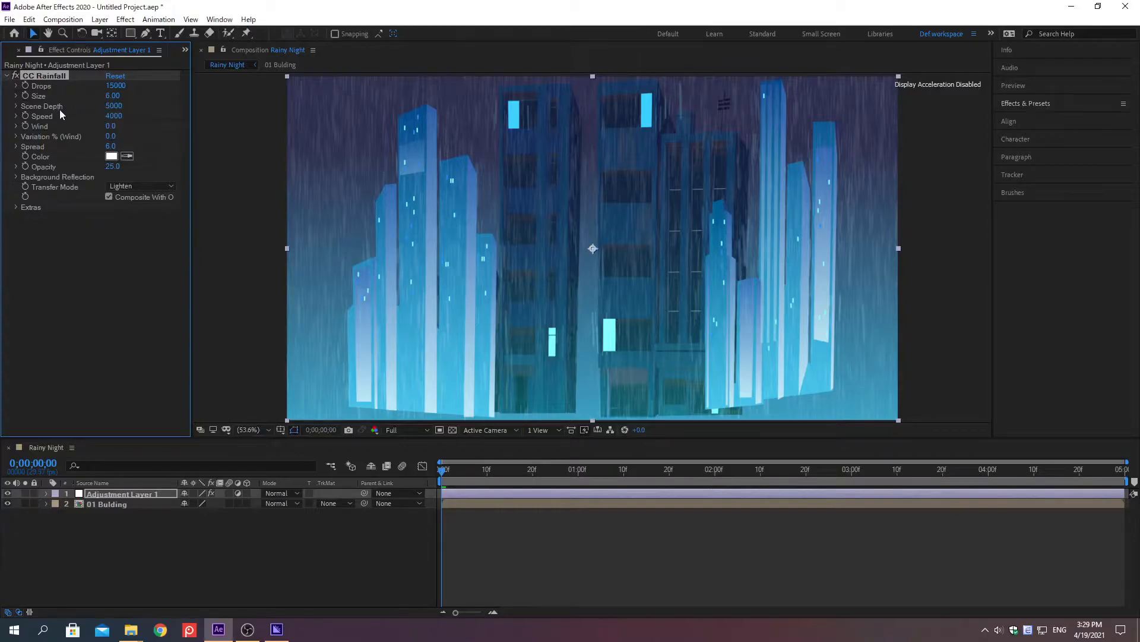
Set the CC Rainfall effect's Speed to 3000 and its Variation % (Wind) to 50.
right_click(41, 116)
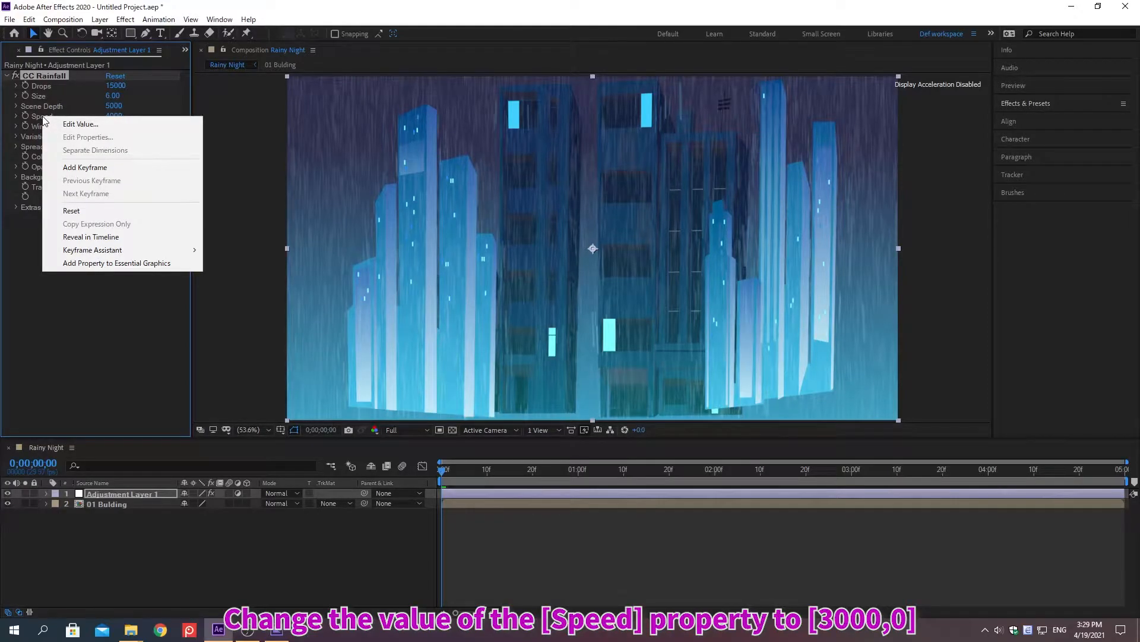
left_click(78, 124)
type("3000")
key("Return")
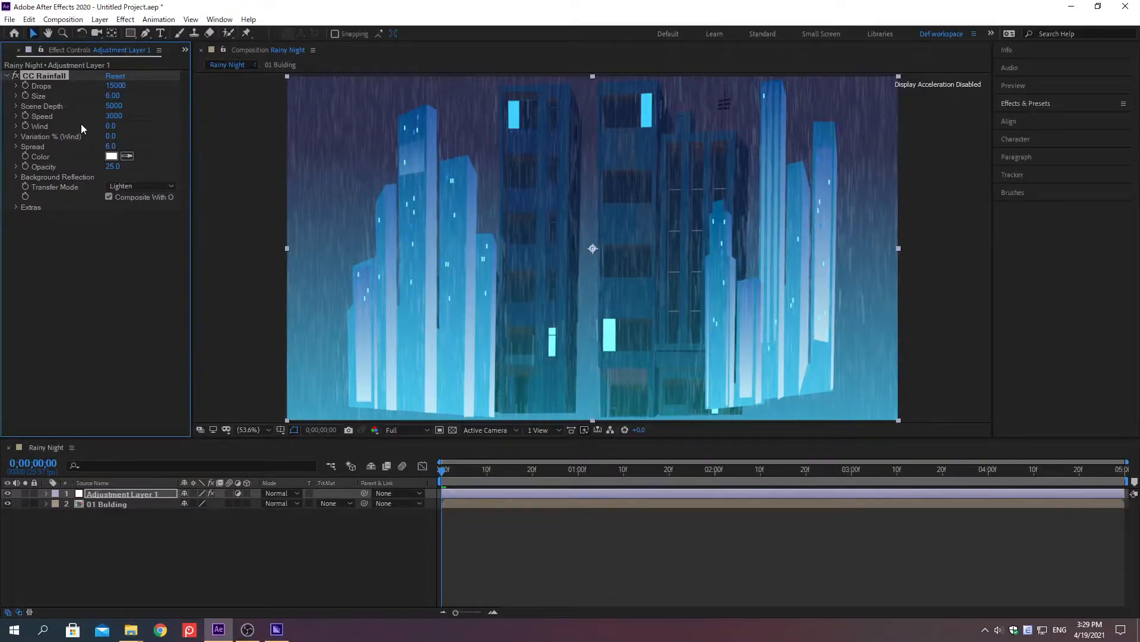
right_click(37, 138)
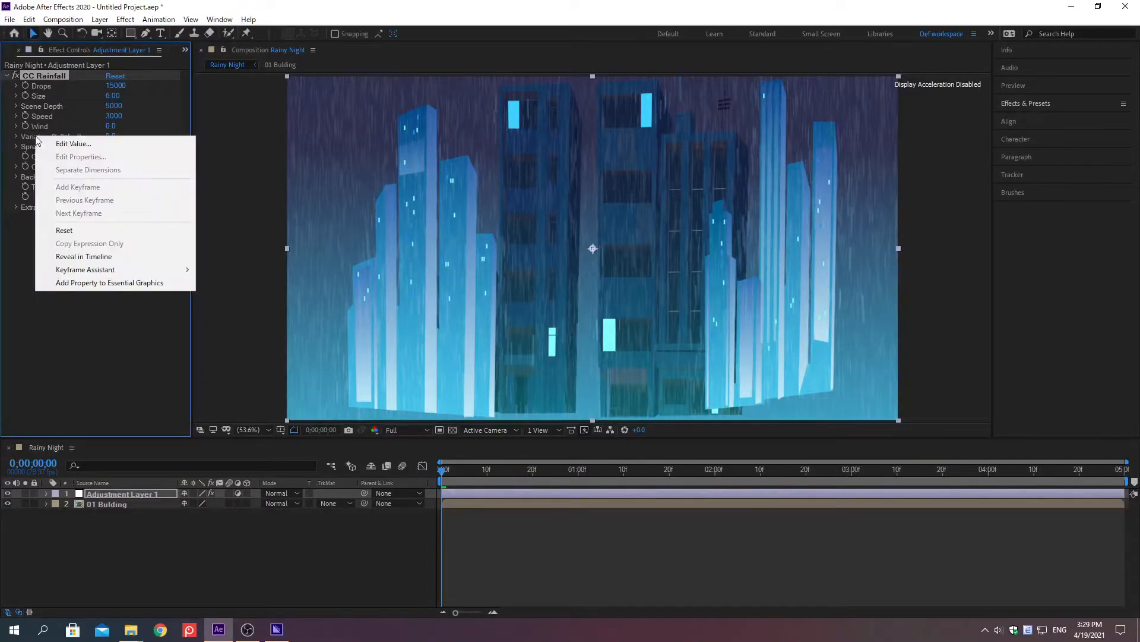
left_click(66, 143)
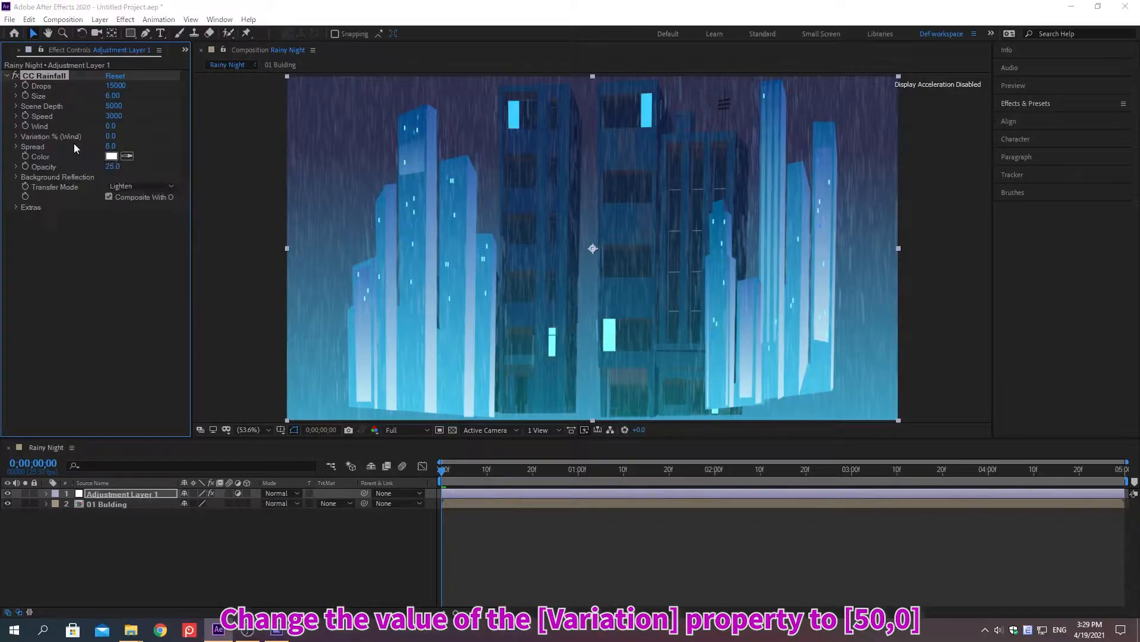
type("50")
key("Return")
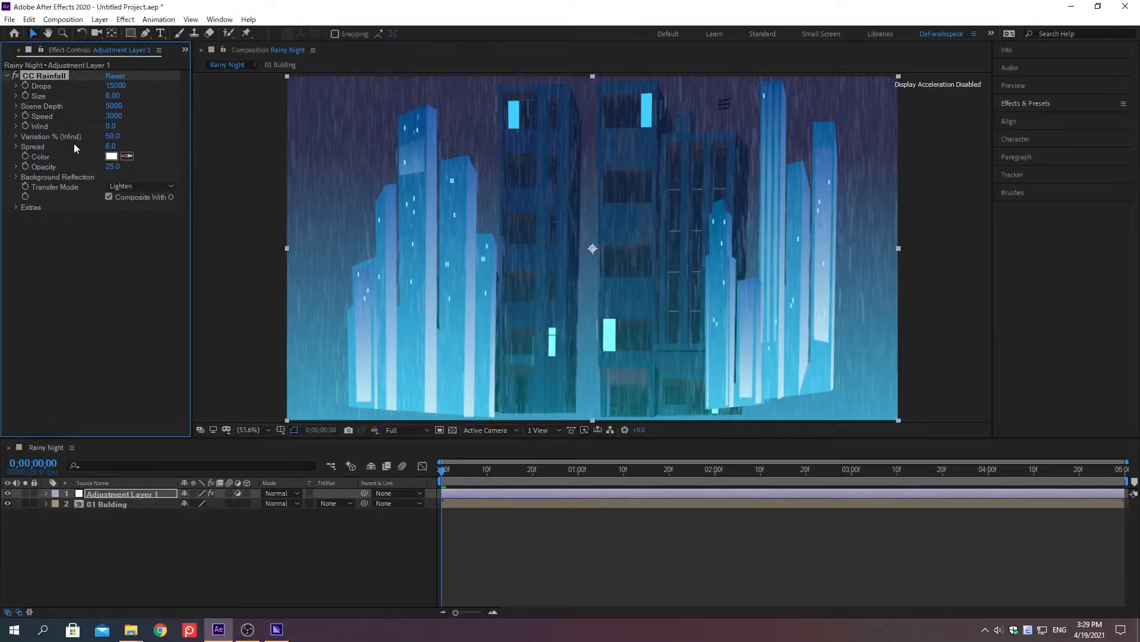
Set the CC Rainfall effect's Spread to 20 and its Opacity to 15.
right_click(33, 146)
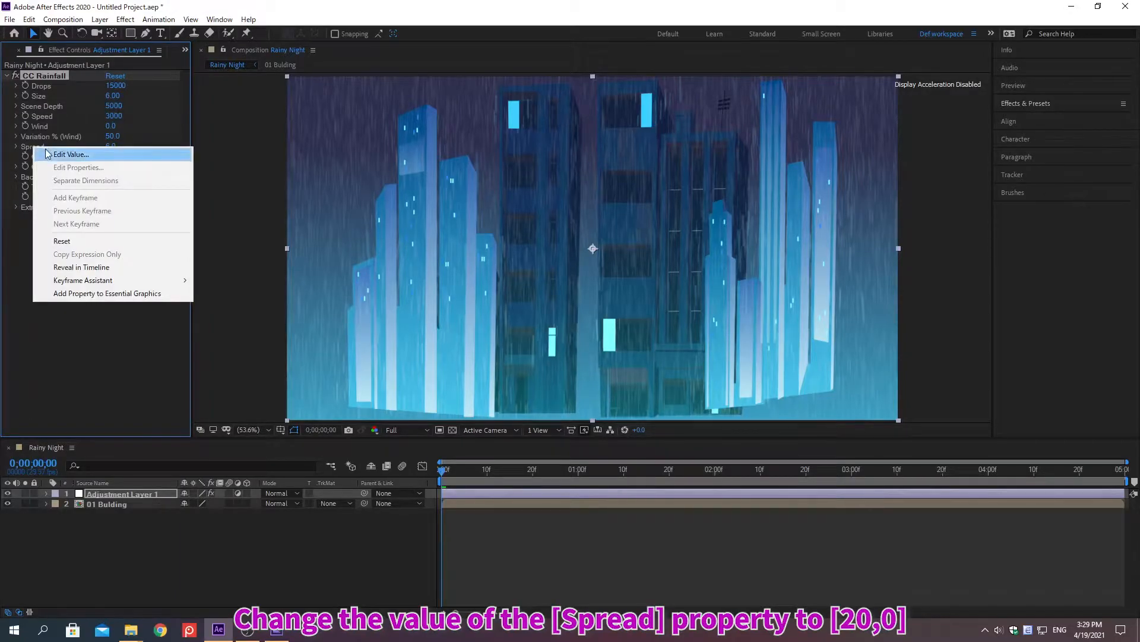
left_click(70, 155)
type("20")
key("Return")
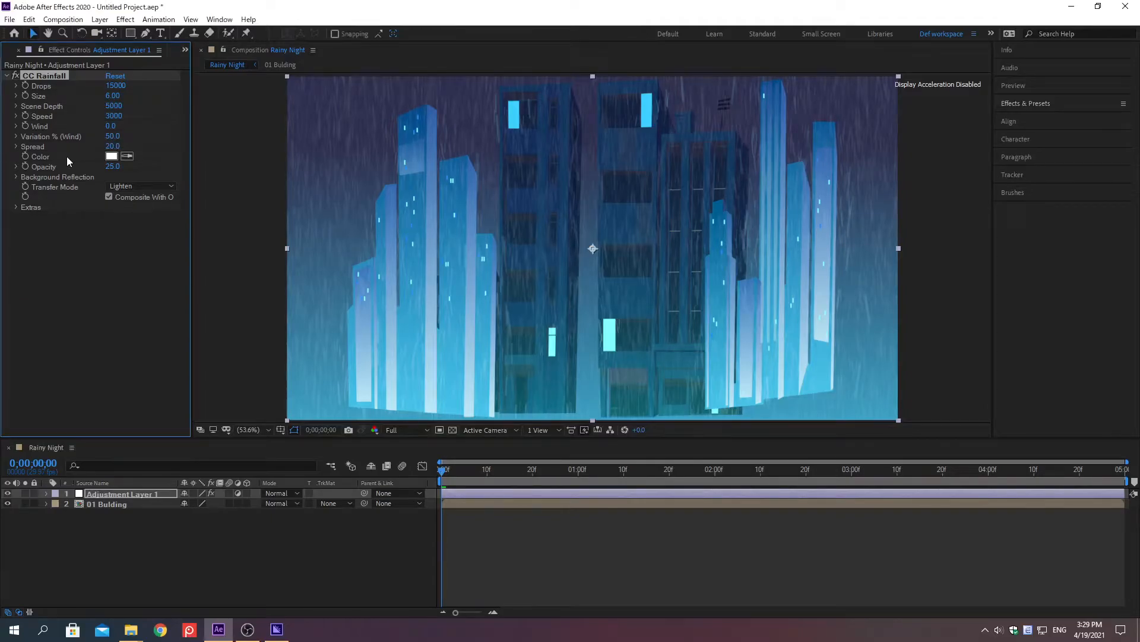
right_click(45, 168)
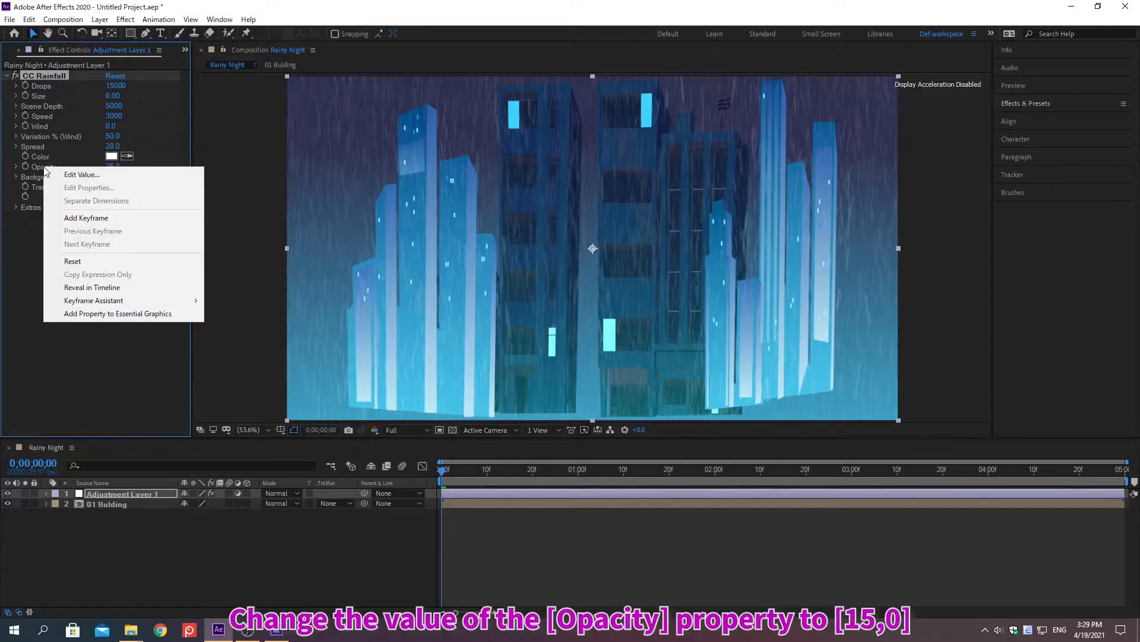
left_click(81, 175)
type("1")
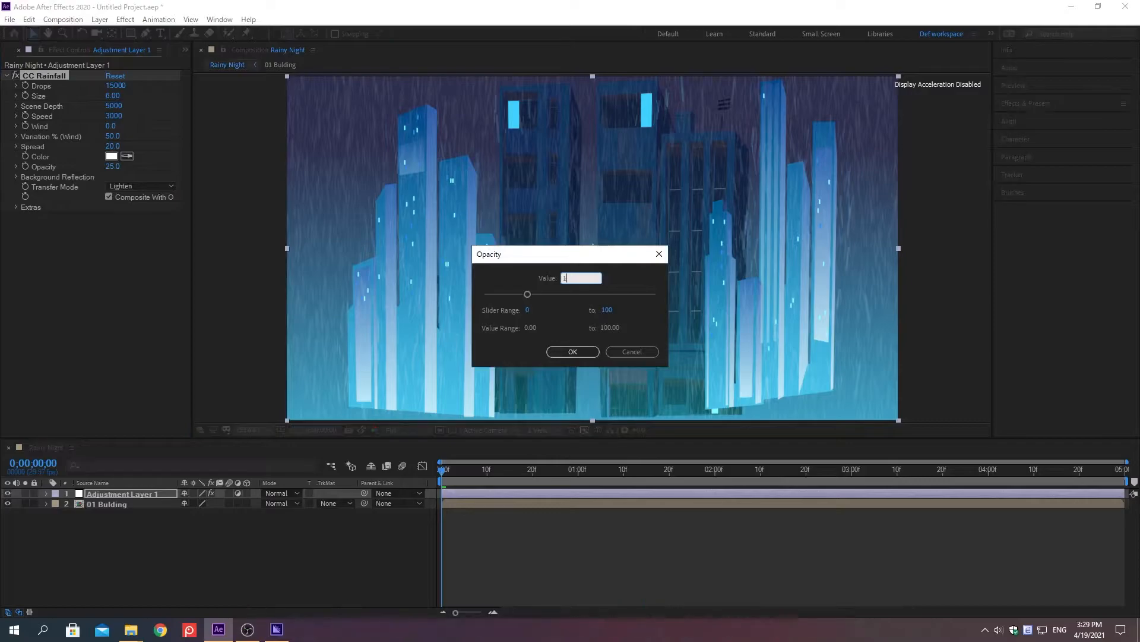
type("5")
key("Return")
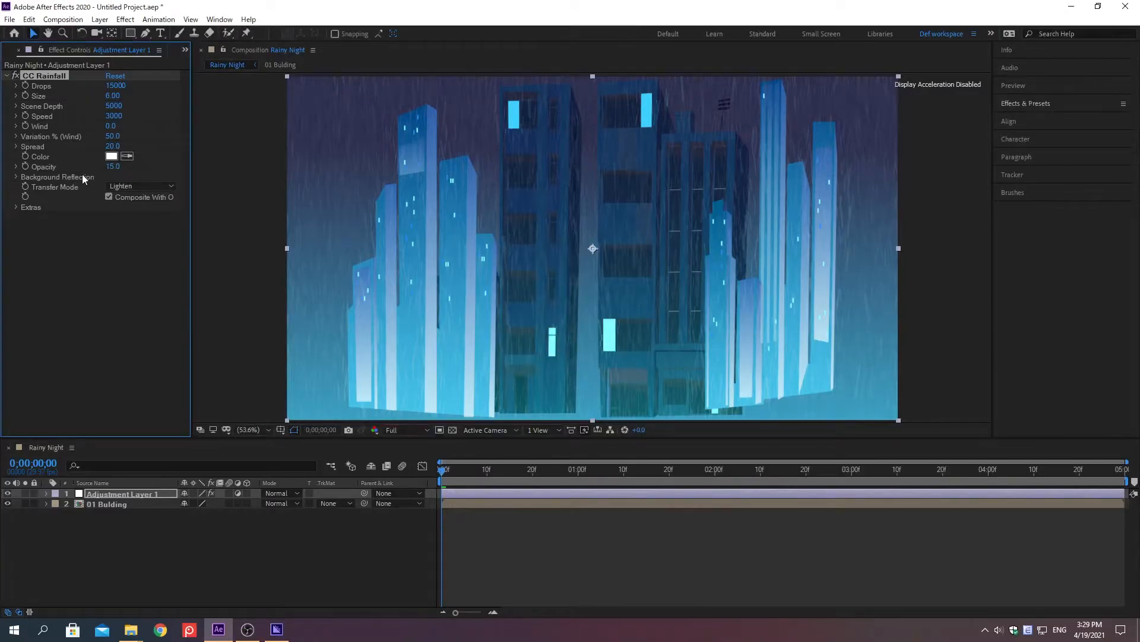
Set the CC Rainfall effect's Wind to -300.
right_click(40, 126)
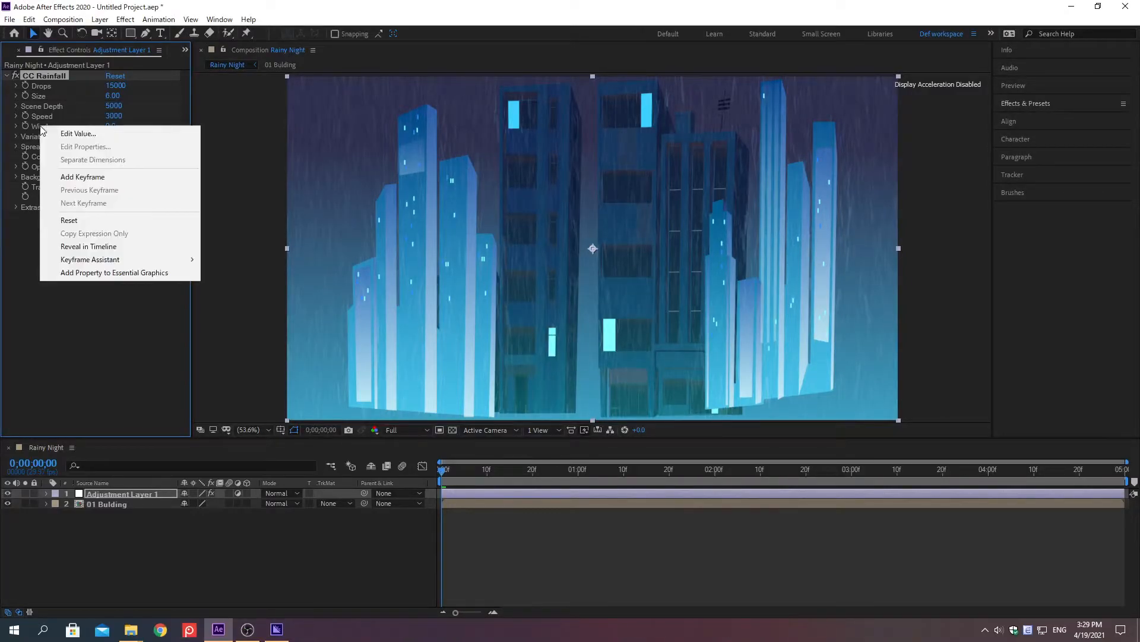
left_click(78, 133)
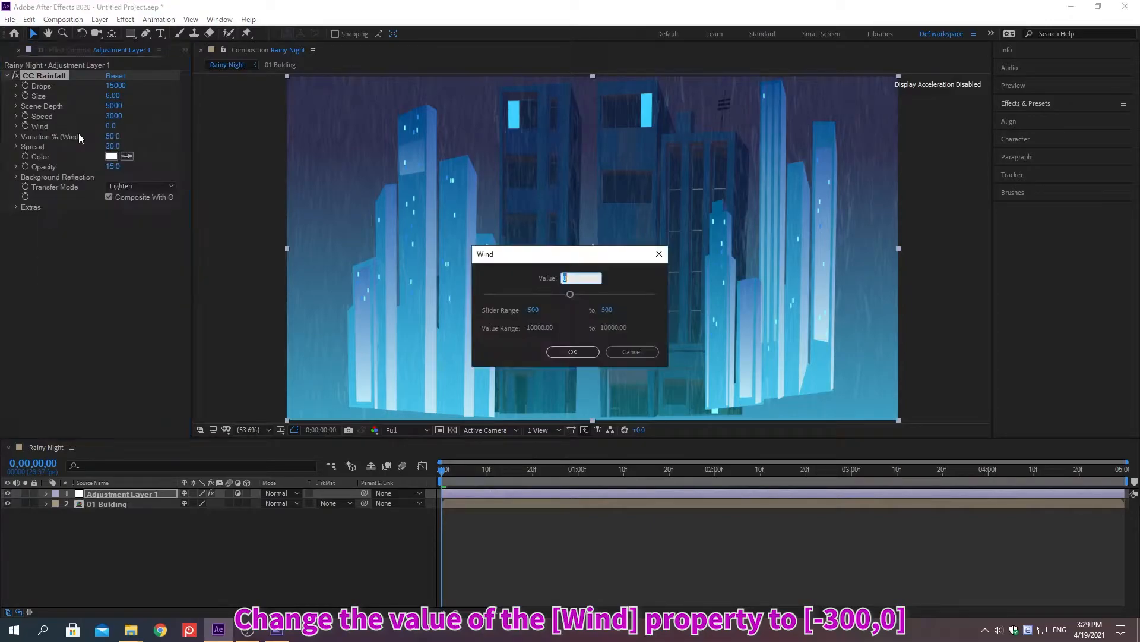
type("-300")
key("Return")
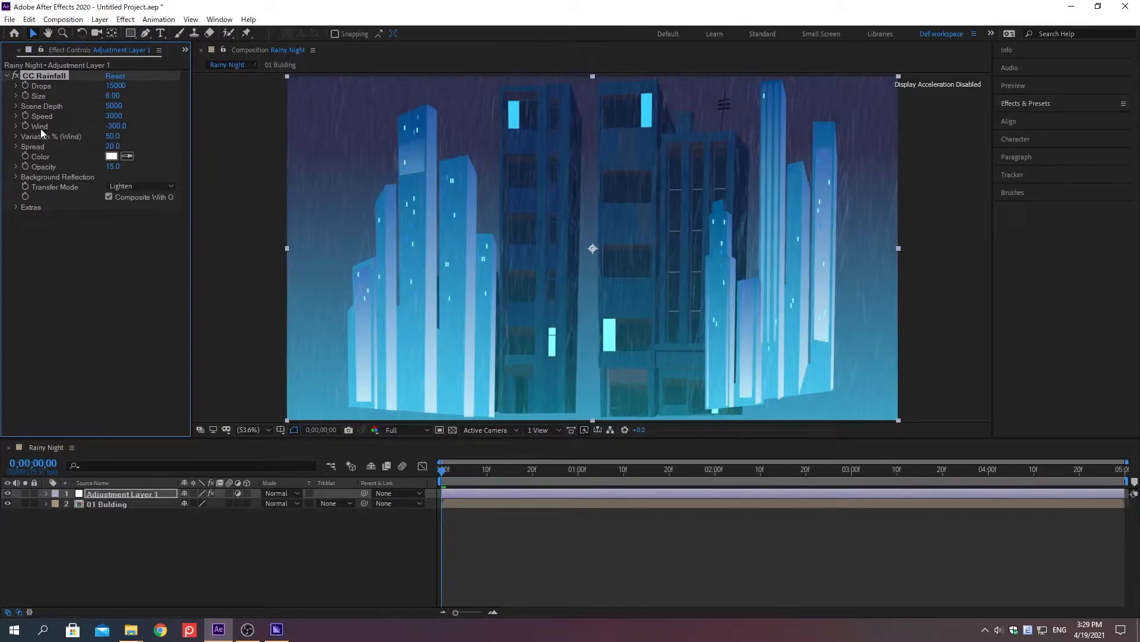
Add the expression wiggle(3000,1000) to the CC Rainfall effect's Wind property.
left_click(22, 125, "alt")
type("wiggle()3000,1000")
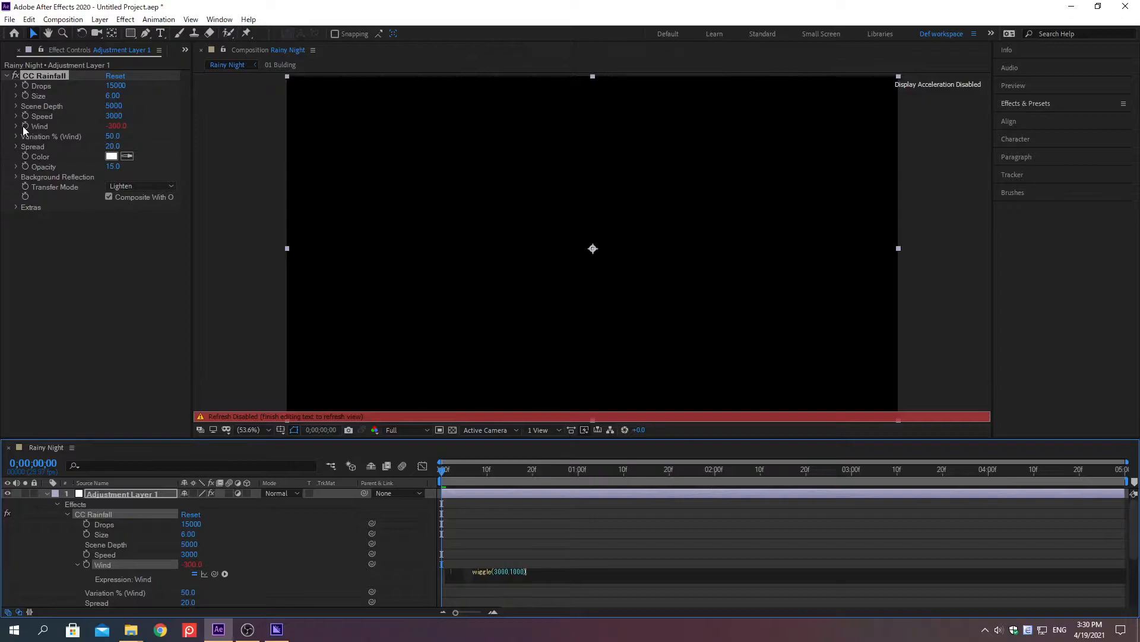
left_click(30, 565)
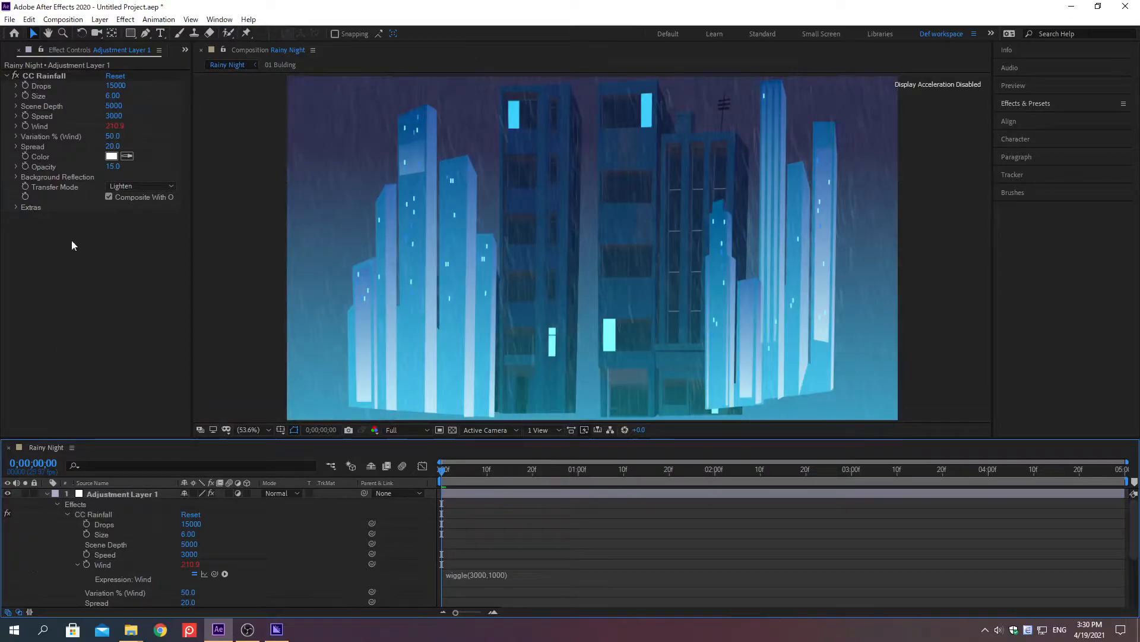
Create a second adjustment layer above Adjustment Layer 1.
left_click(100, 19)
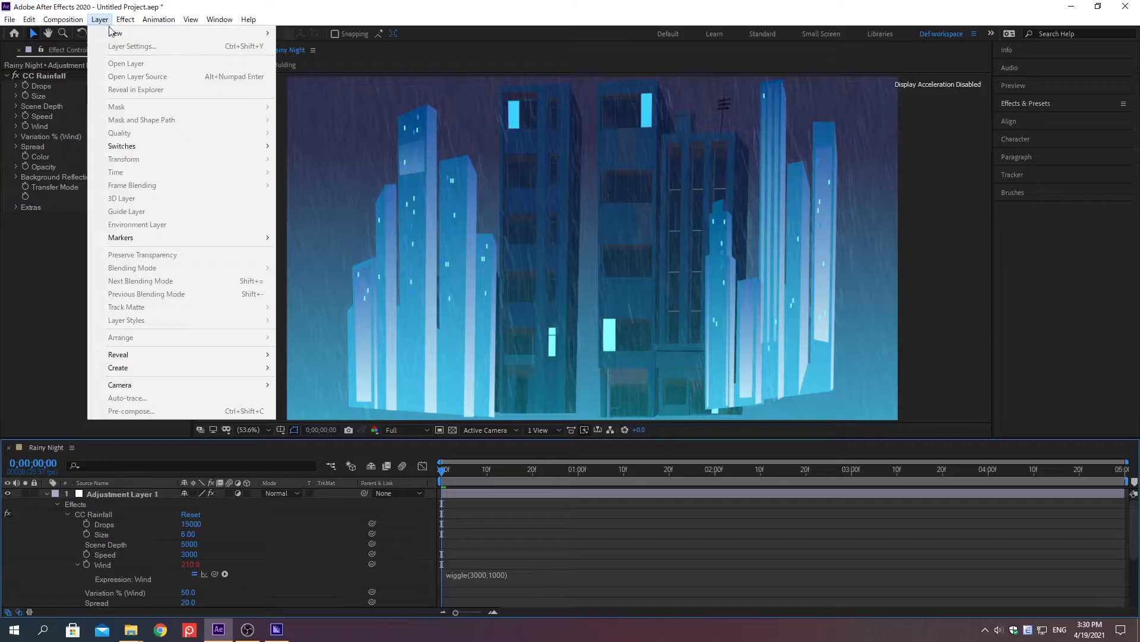
mouse_move(116, 36)
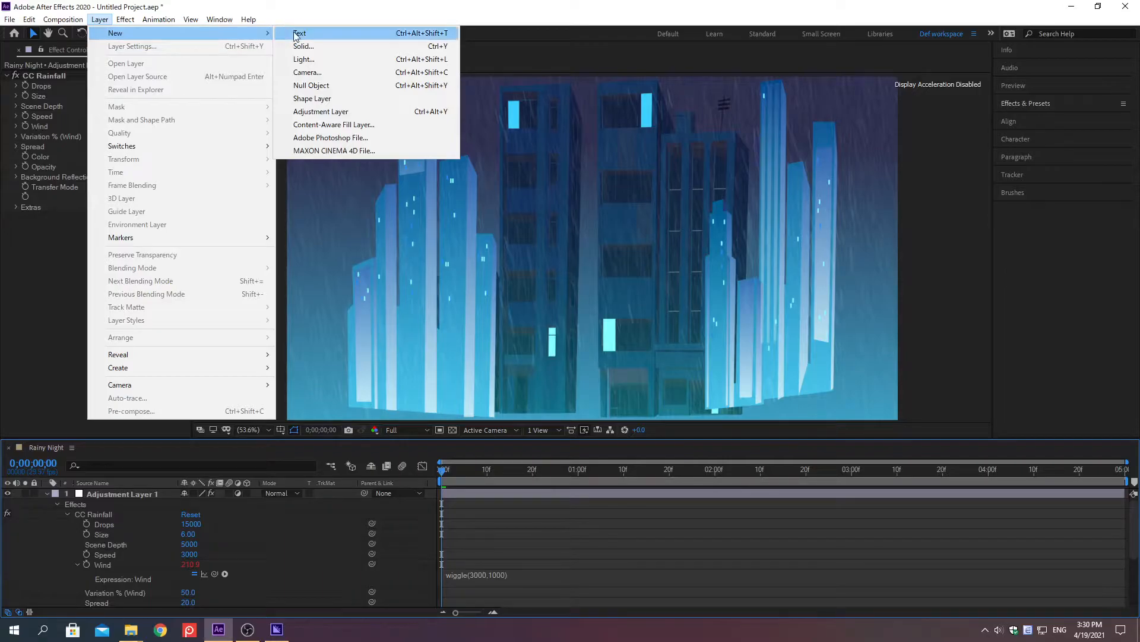
left_click(313, 114)
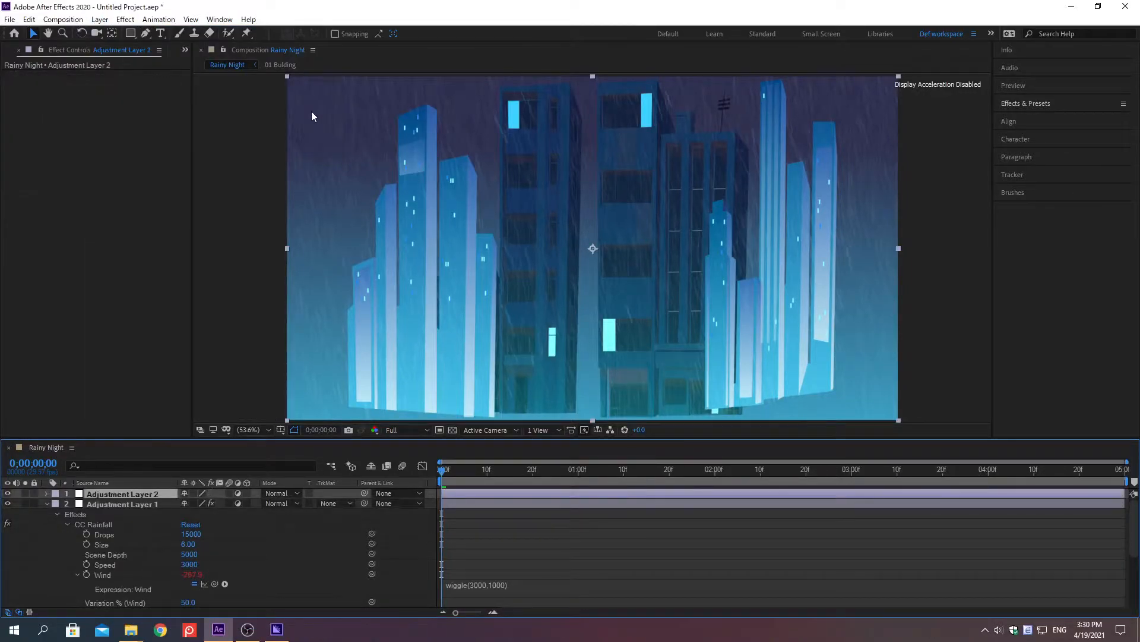
Find the Fractal Noise effect from Noise & Grain and apply it to Adjustment Layer 2.
left_click(1026, 102)
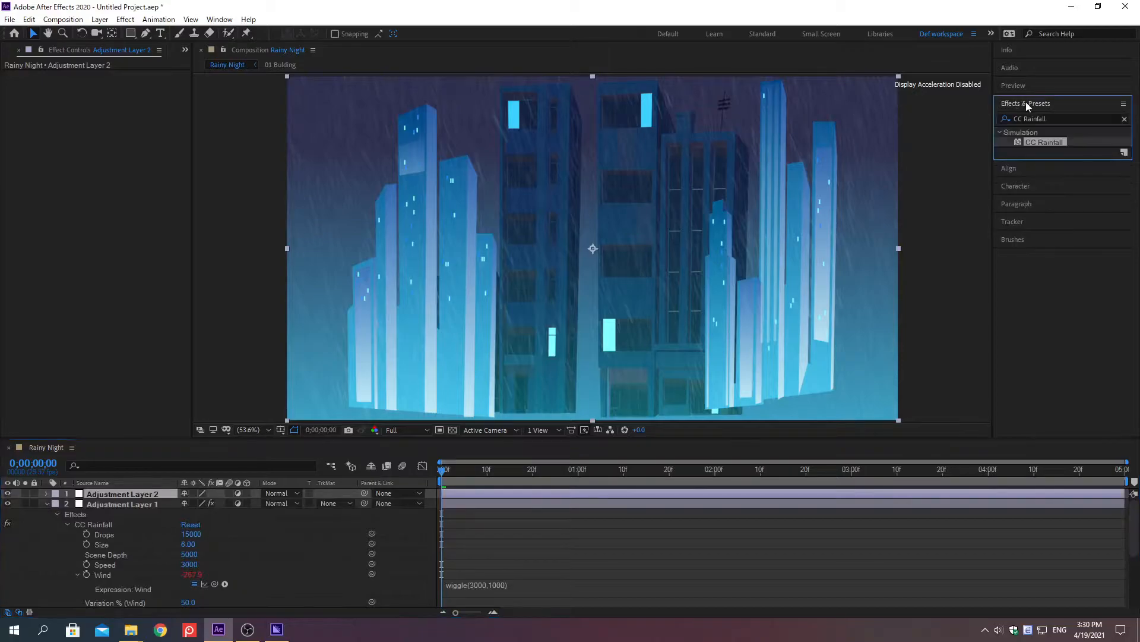
left_click(1125, 120)
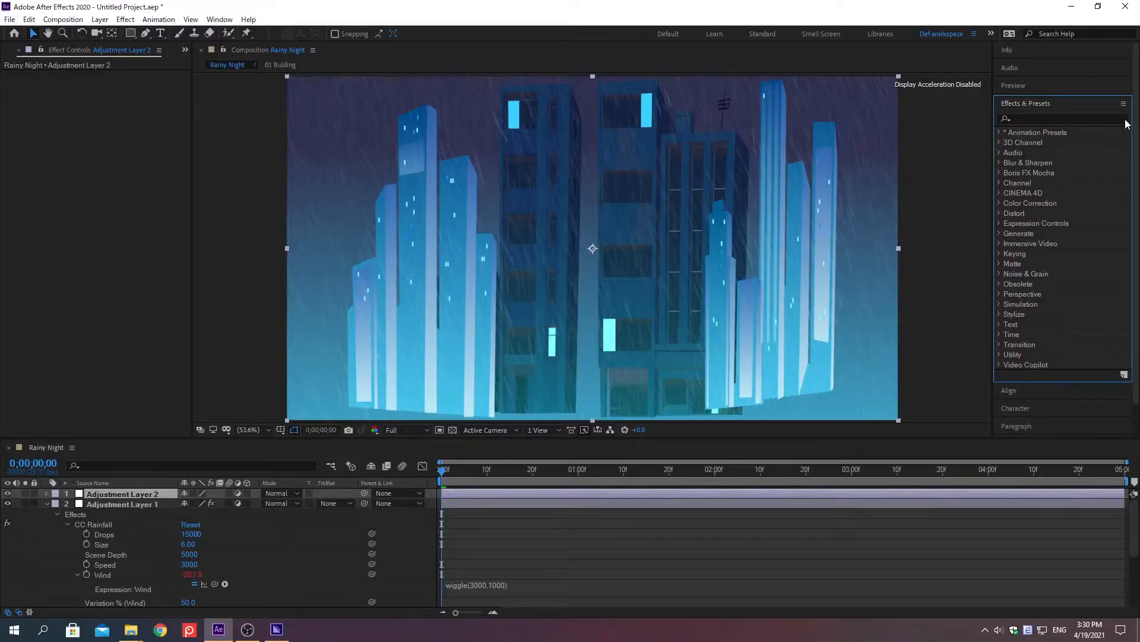
left_click(1026, 117)
type("Fractal Noise")
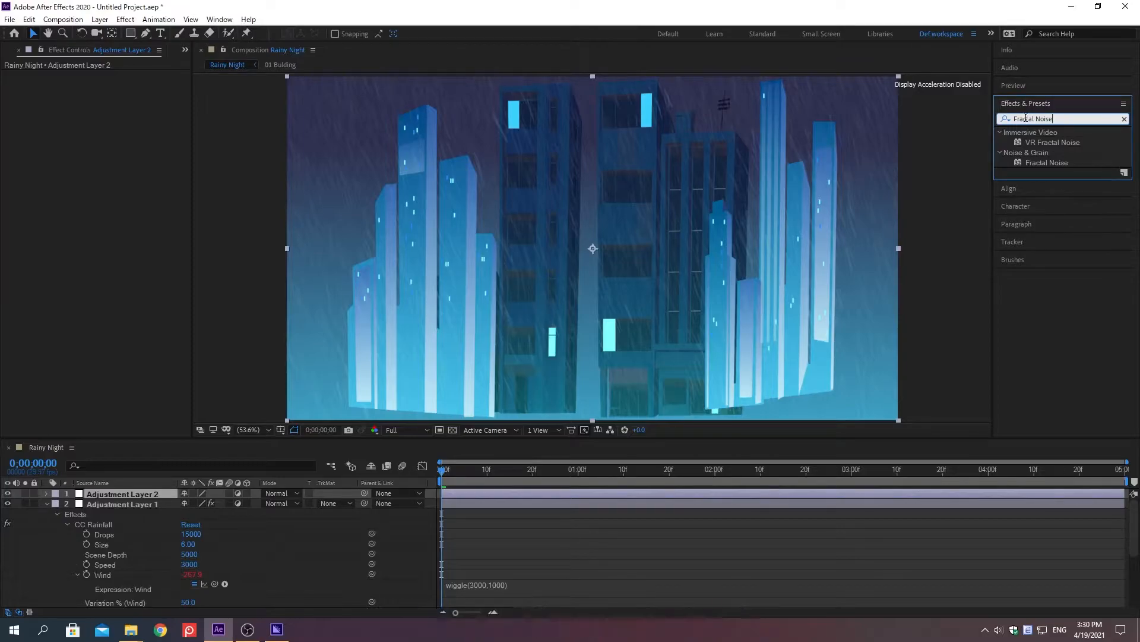
double_click(1039, 162)
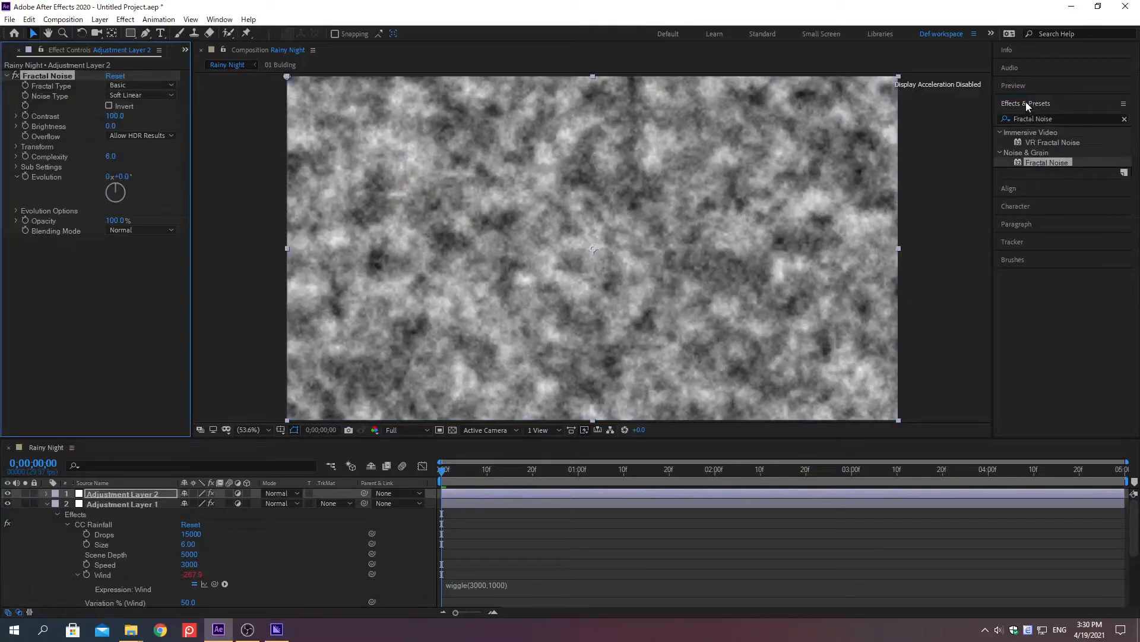
left_click(1025, 102)
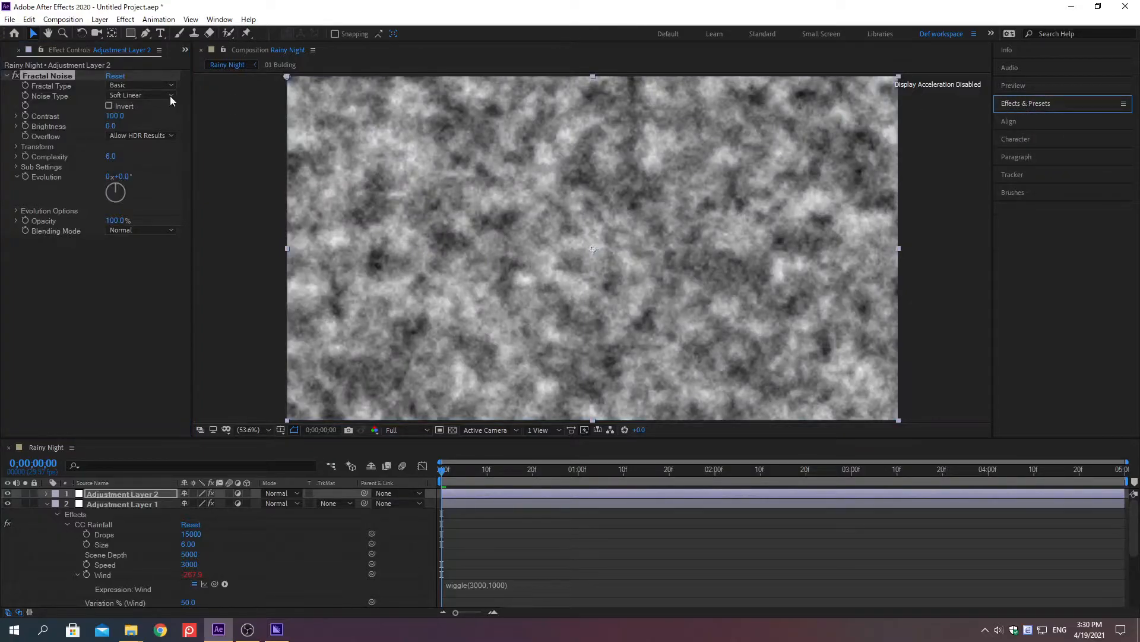
Set the Fractal Noise effect's Noise Type to Linear and its Brightness to 10.
left_click(129, 95)
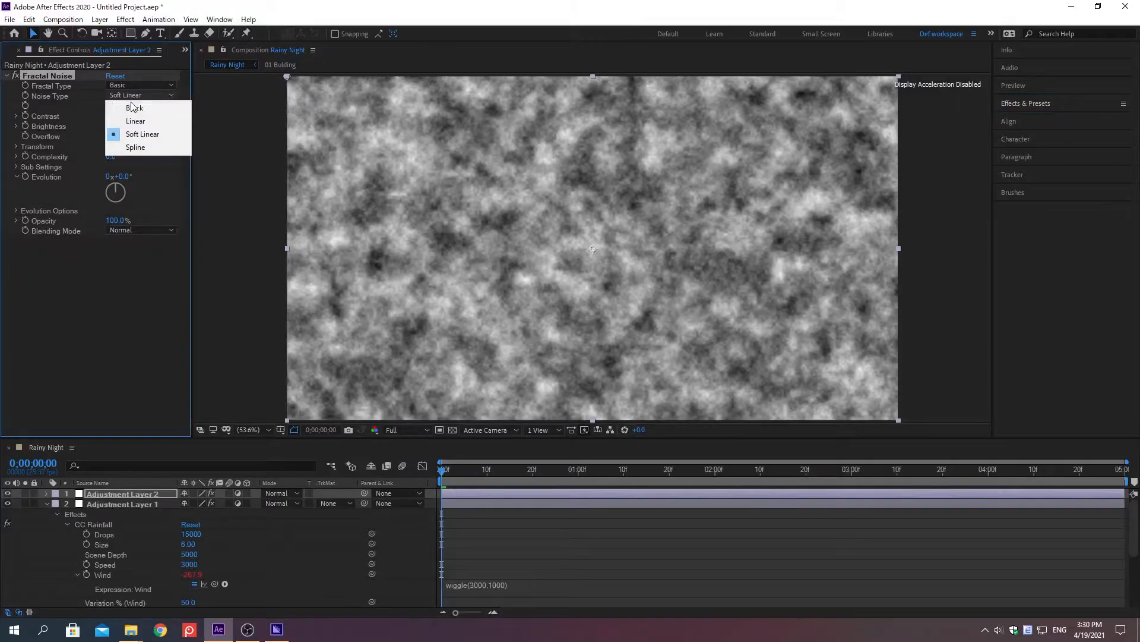
left_click(135, 120)
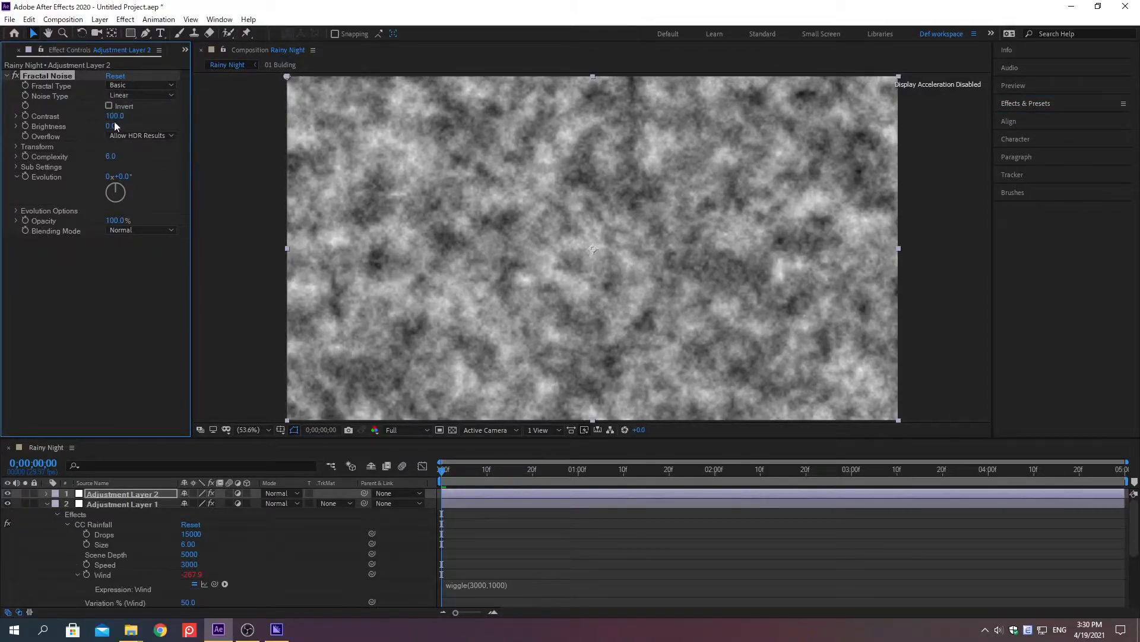
right_click(52, 127)
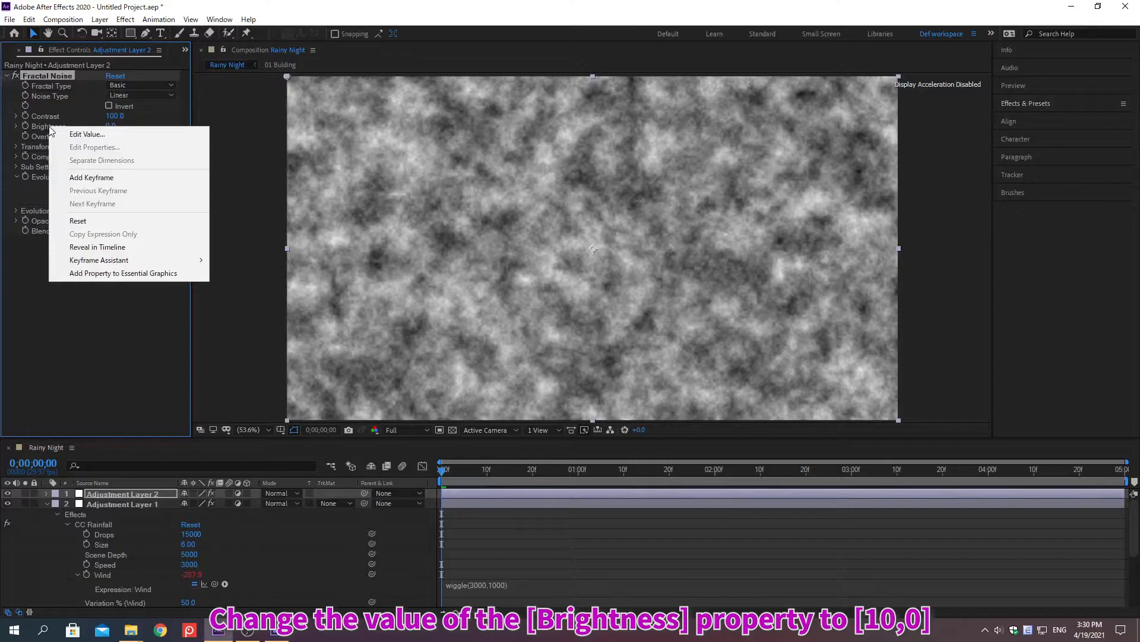
left_click(83, 135)
type("10")
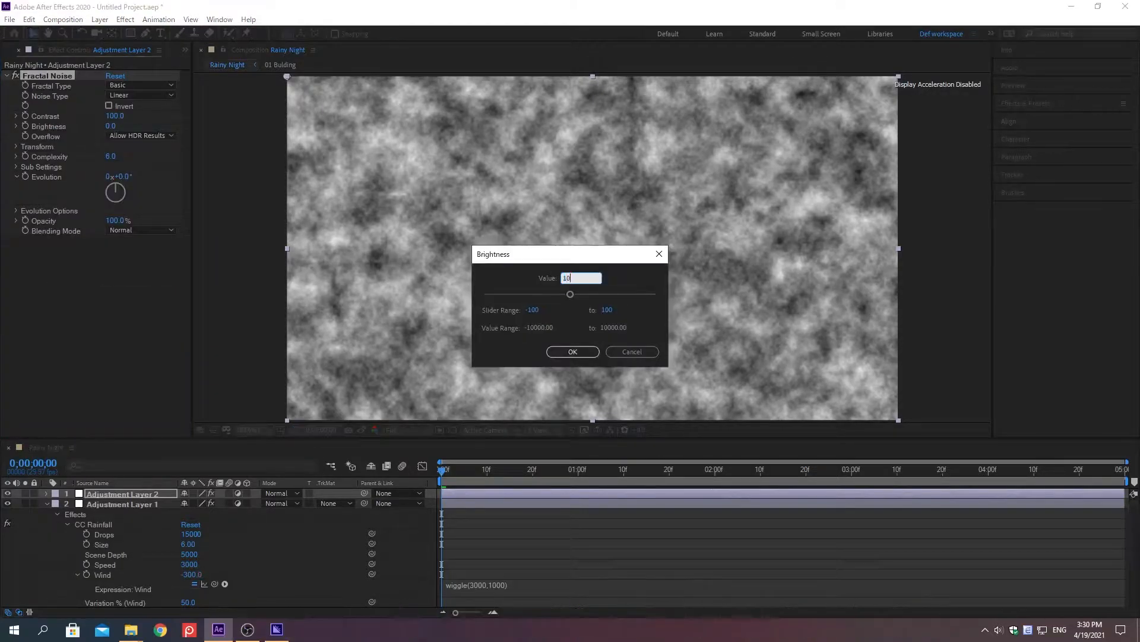
key("Return")
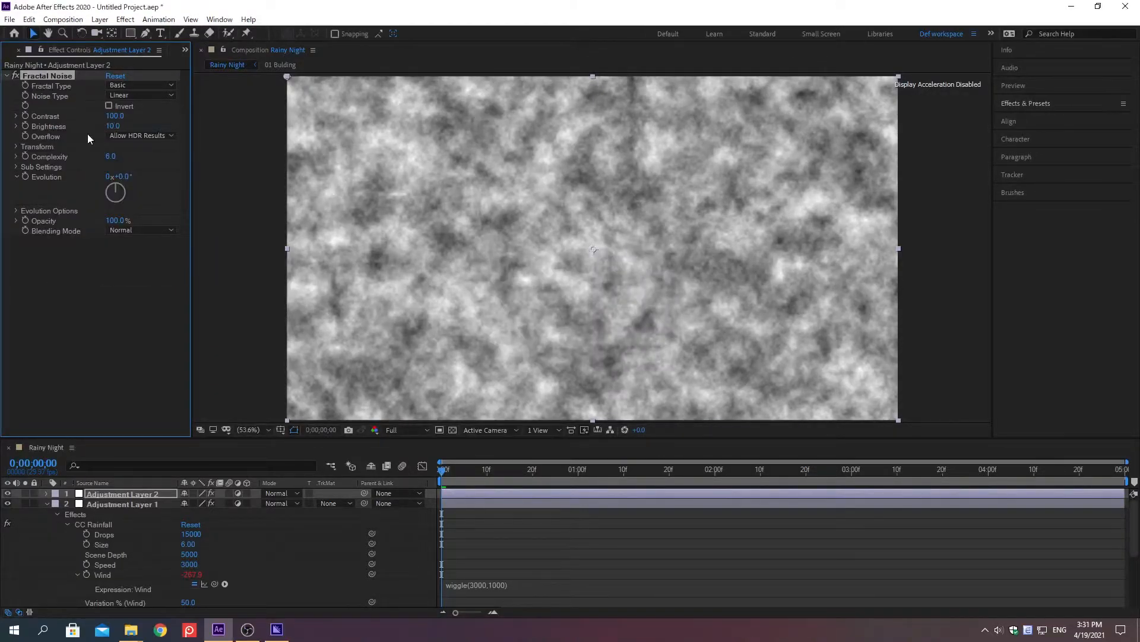
Set the Fractal Noise effect's Contrast to 250.
right_click(47, 118)
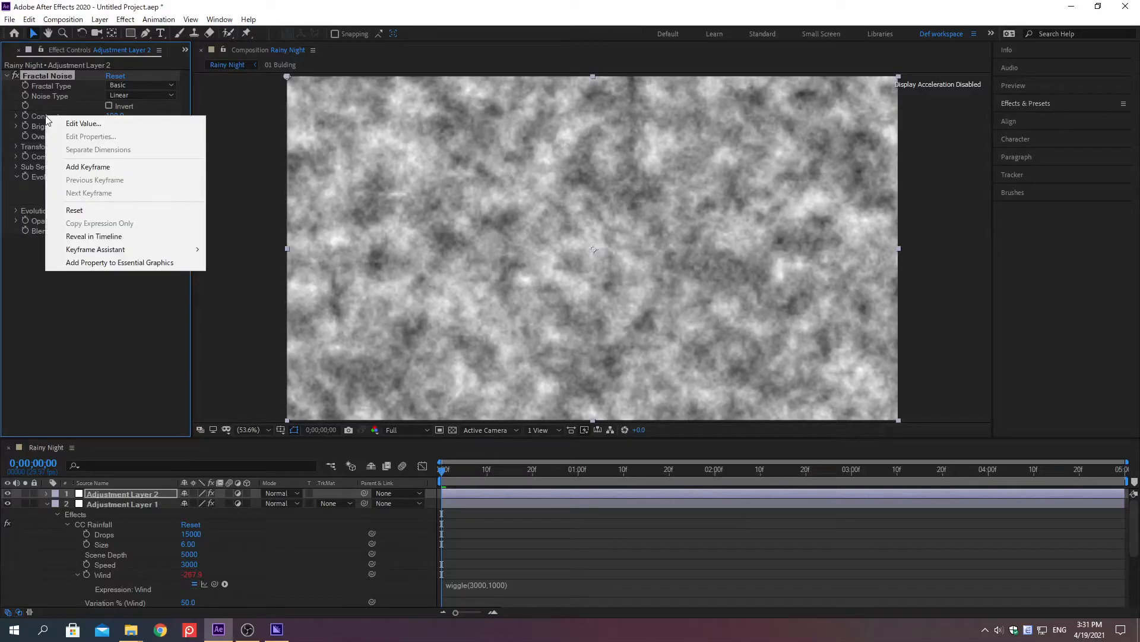
left_click(84, 123)
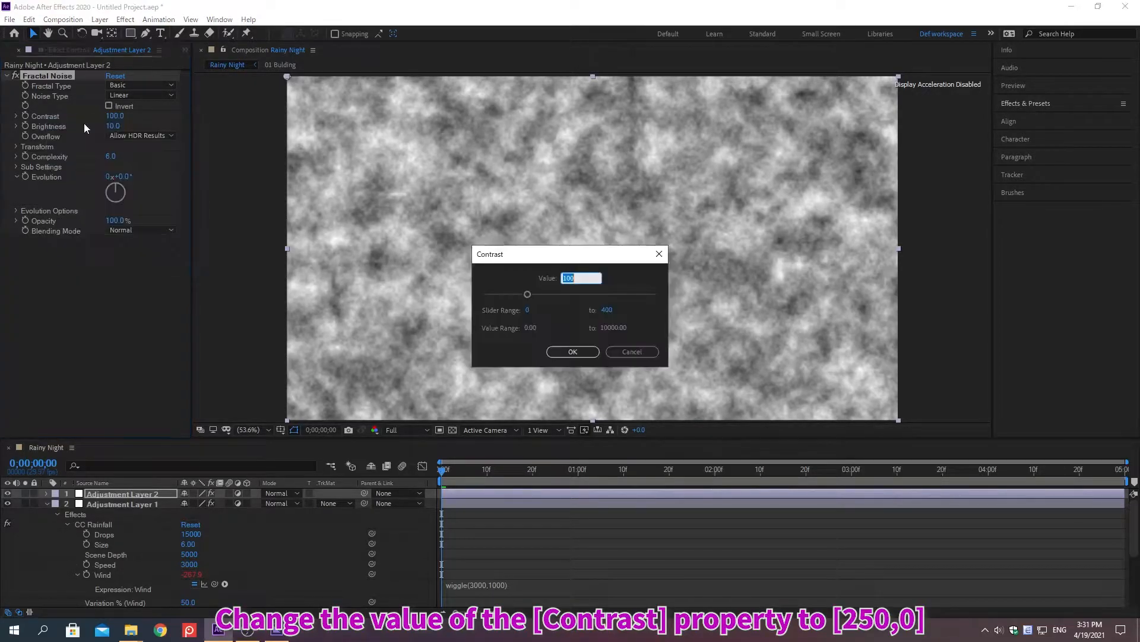
type("250")
key("Return")
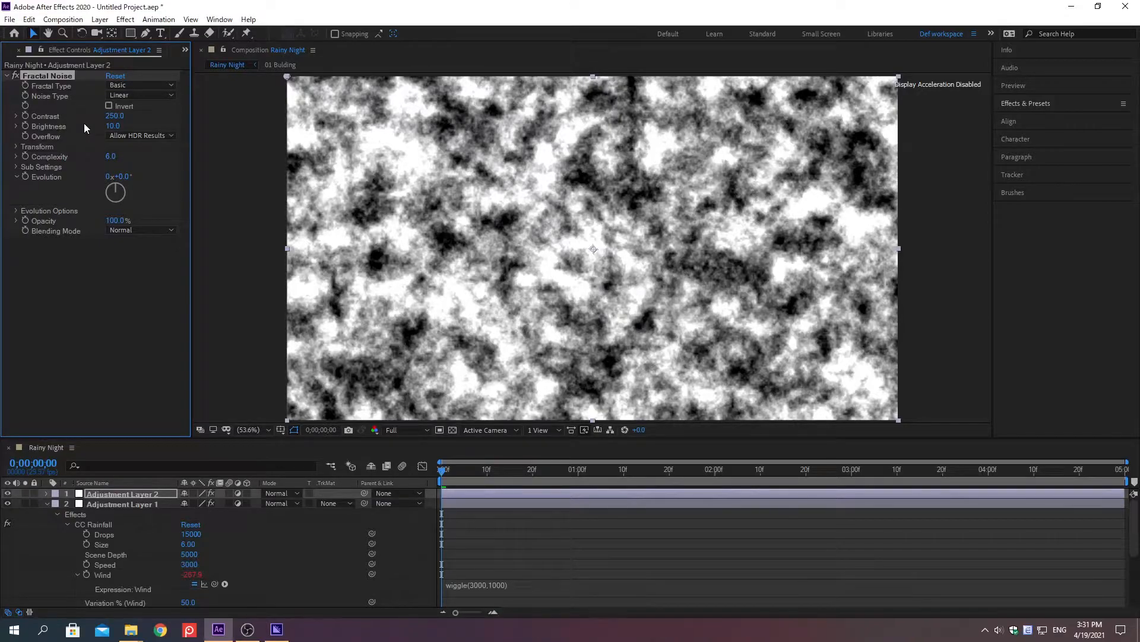
Add the expression wiggle(10,200) to the Fractal Noise effect's Contrast property.
left_click(25, 117, "alt")
type("wiggle(10),200")
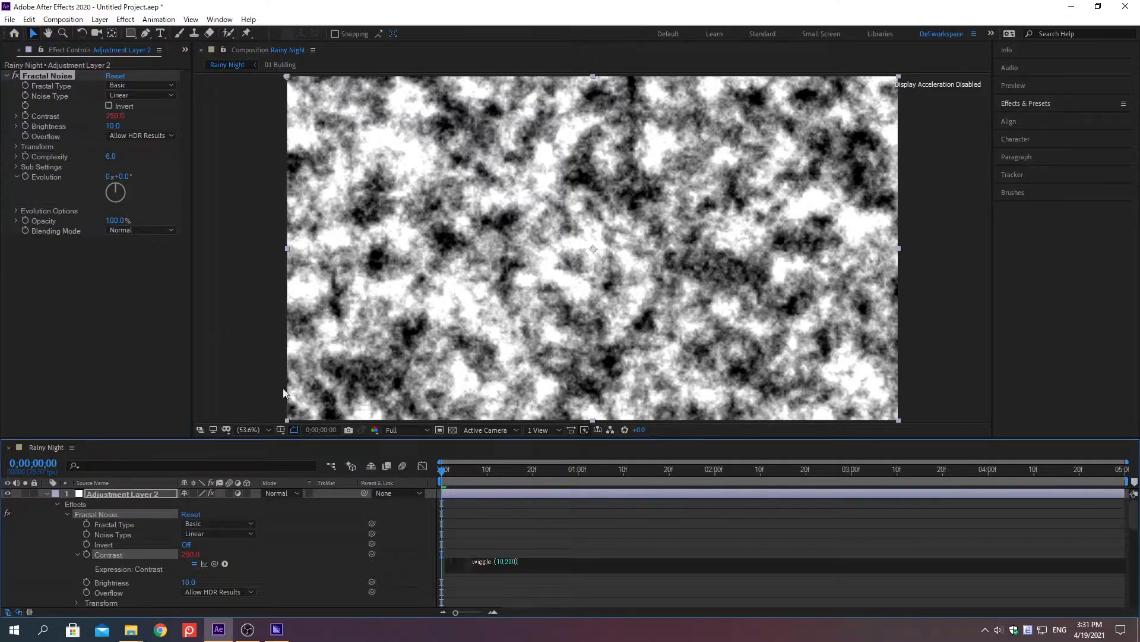
left_click(340, 453)
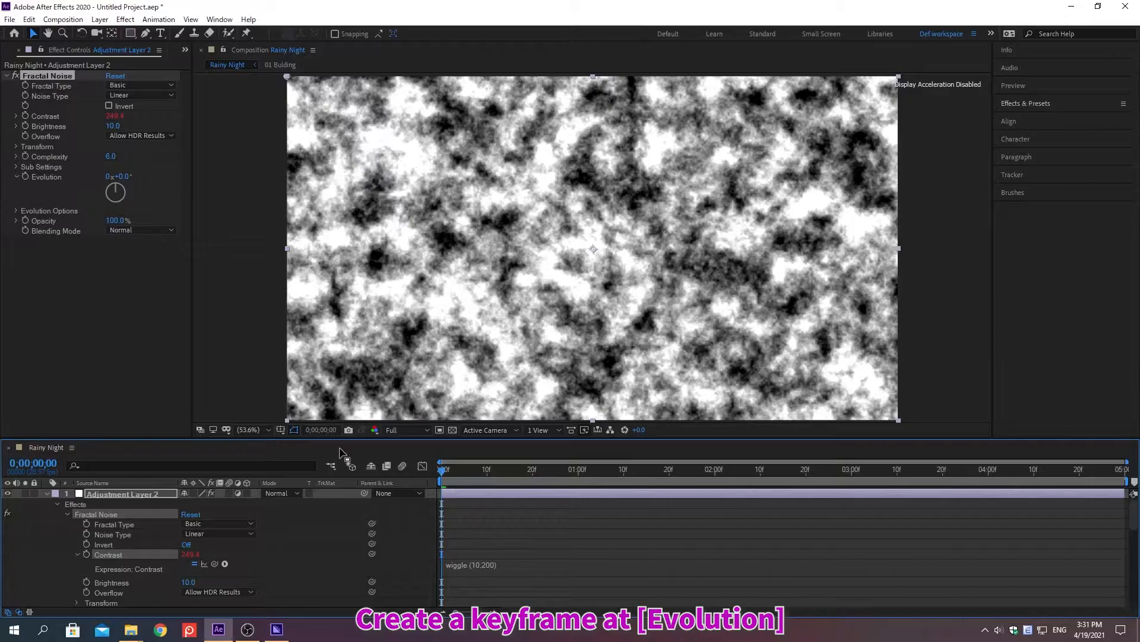
Animate the Fractal Noise effect's Evolution with a keyframe at the start and a value of 10° at 0;00;04;20.
key("alt+shift+j")
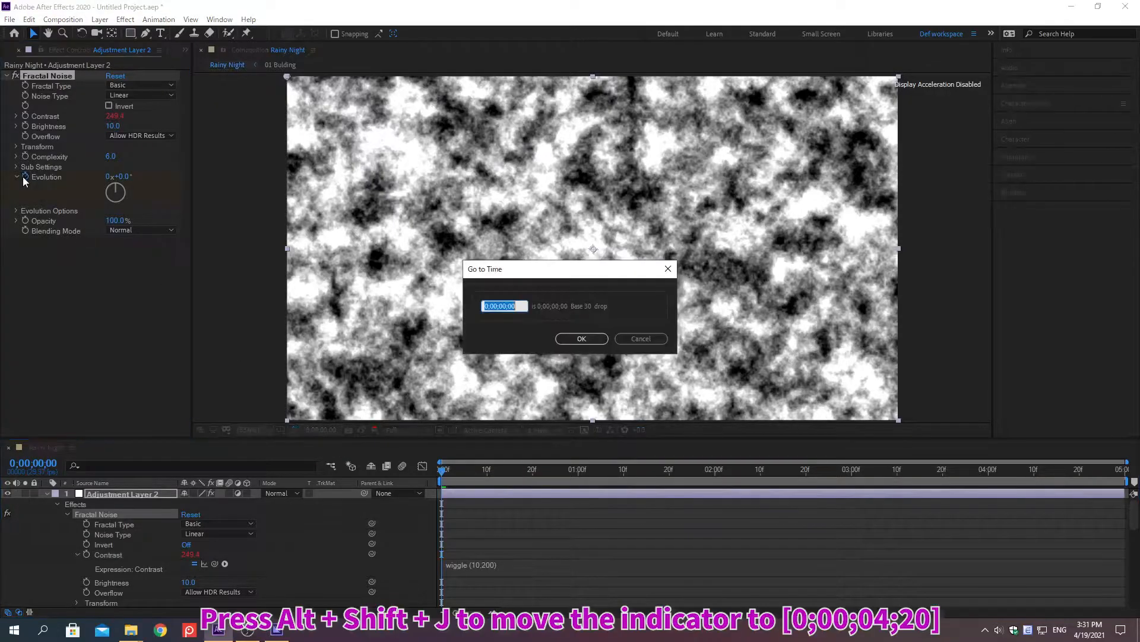
type("0;00;04;20")
key("Return")
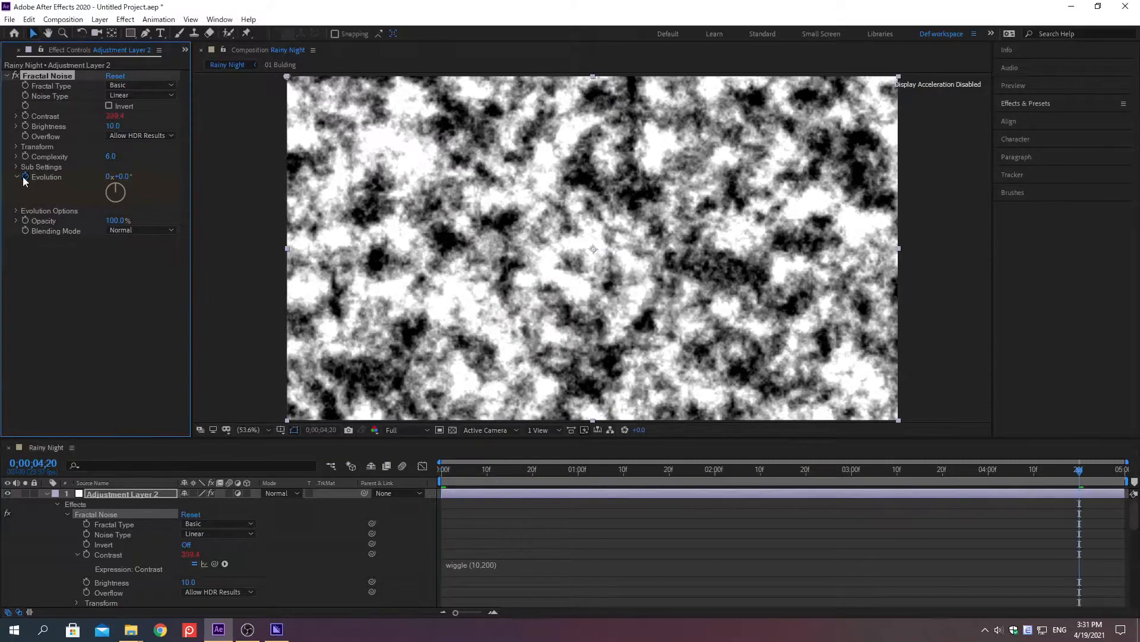
right_click(49, 181)
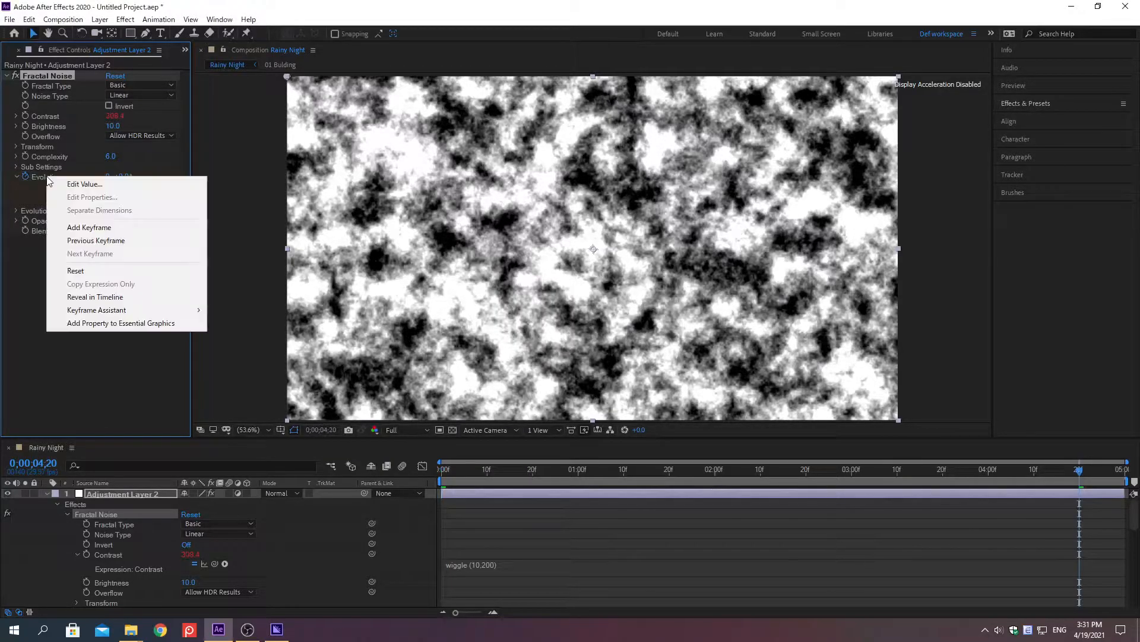
left_click(85, 184)
type("10")
key("Return")
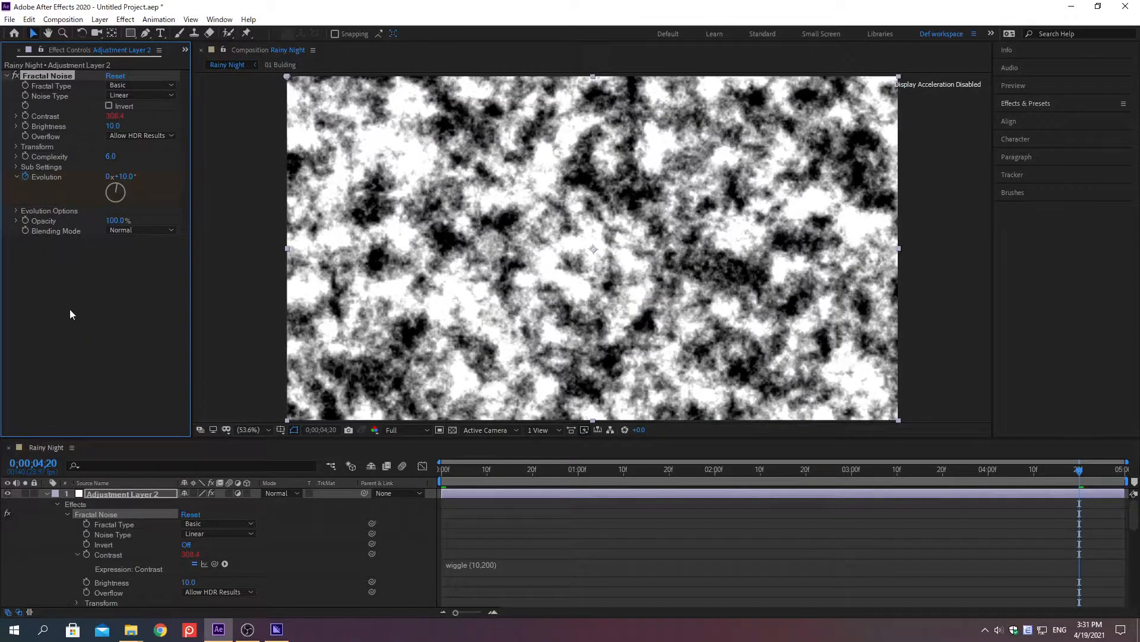
Collapse Adjustment Layer 2's properties and set Adjustment Layer 1's track matte to Luma Matte "Adjustment Layer 2".
left_click(48, 493)
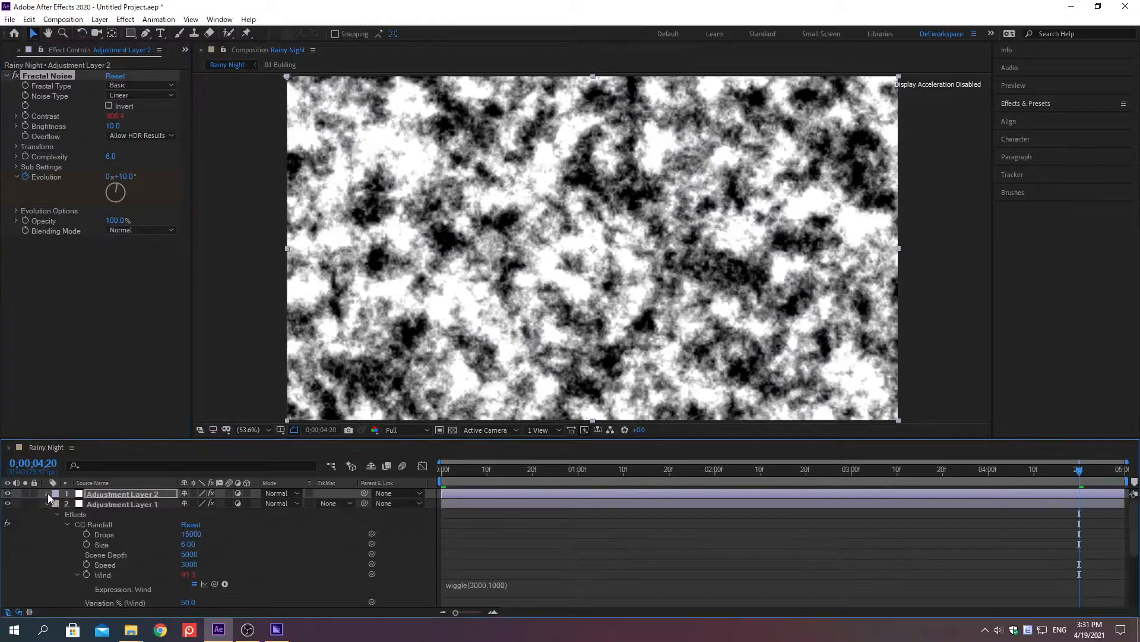
left_click(327, 503)
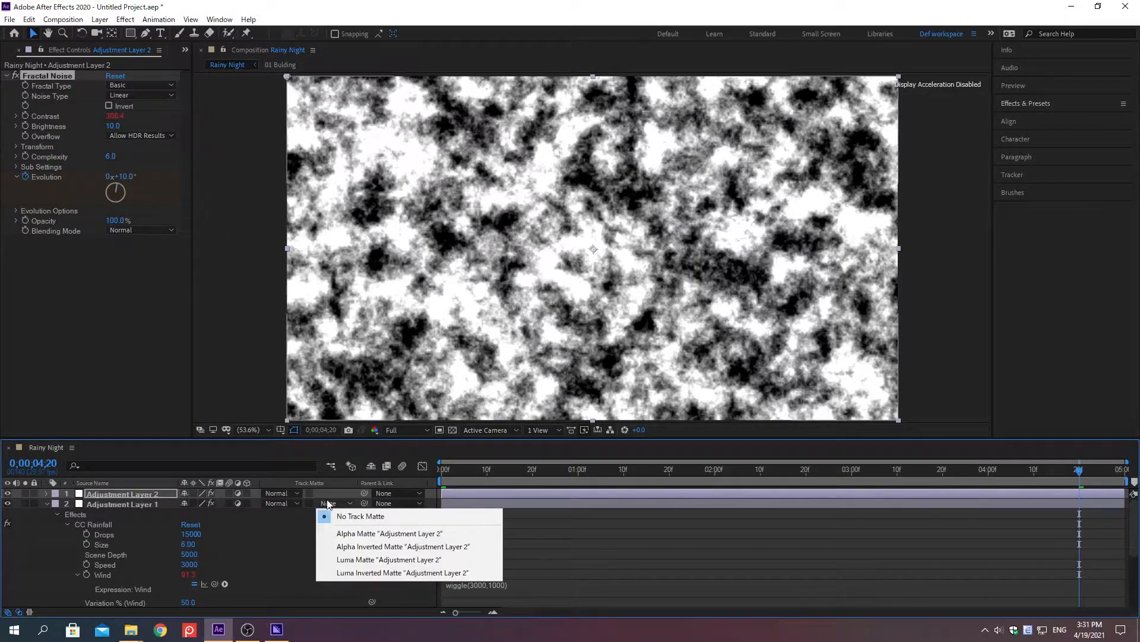
left_click(344, 559)
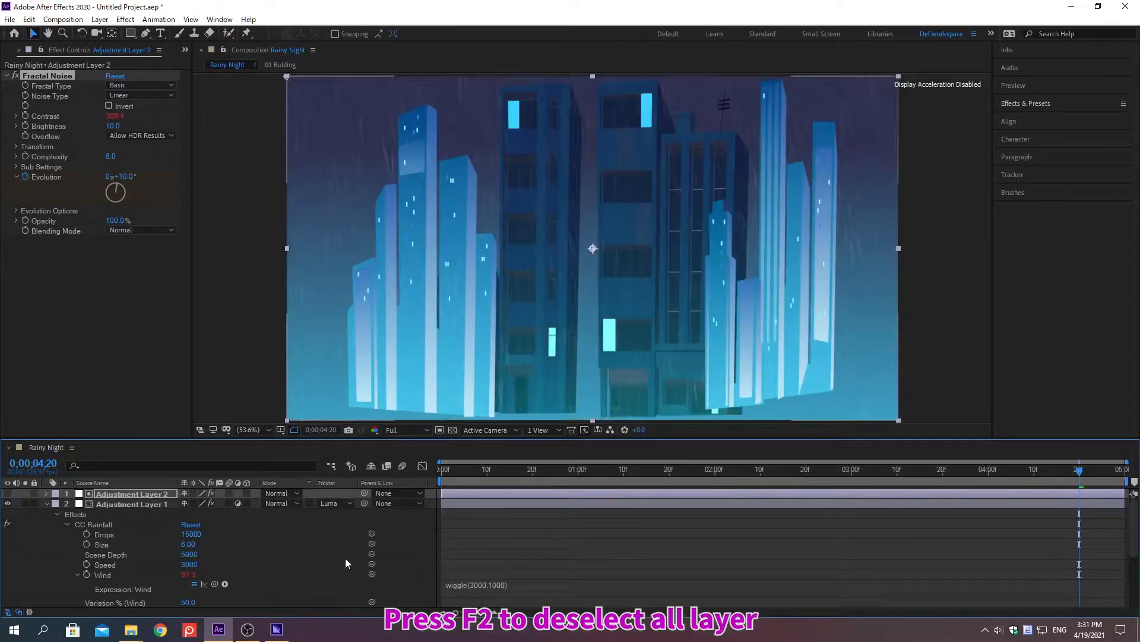
Duplicate the Adjustment Layer 1 layer that carries the CC Rainfall effect.
key("F2")
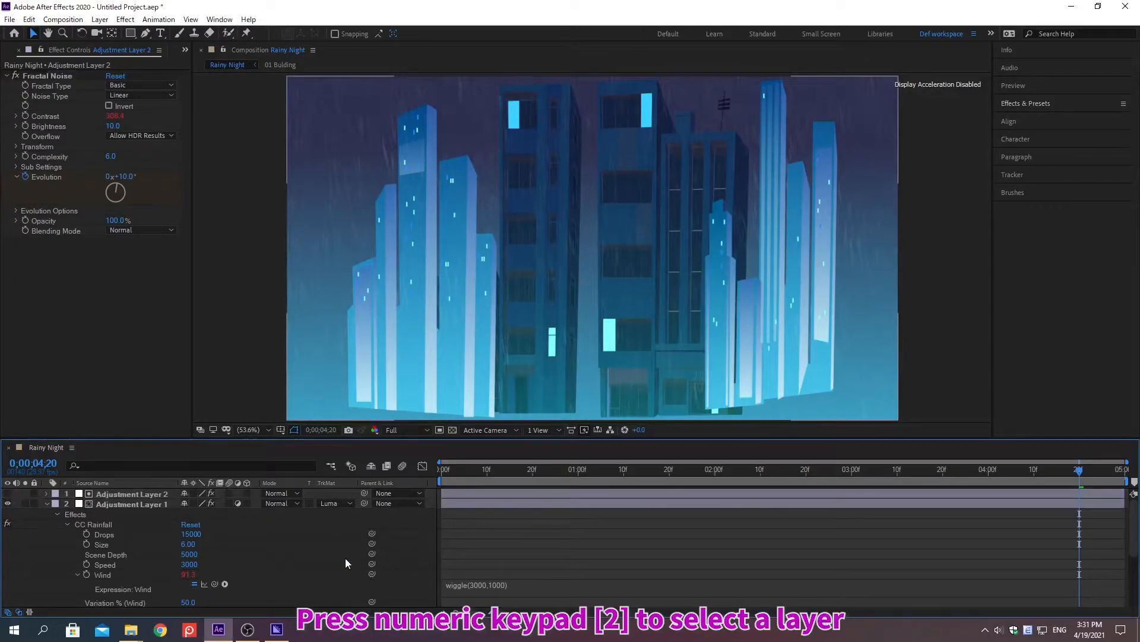
key("KP_2")
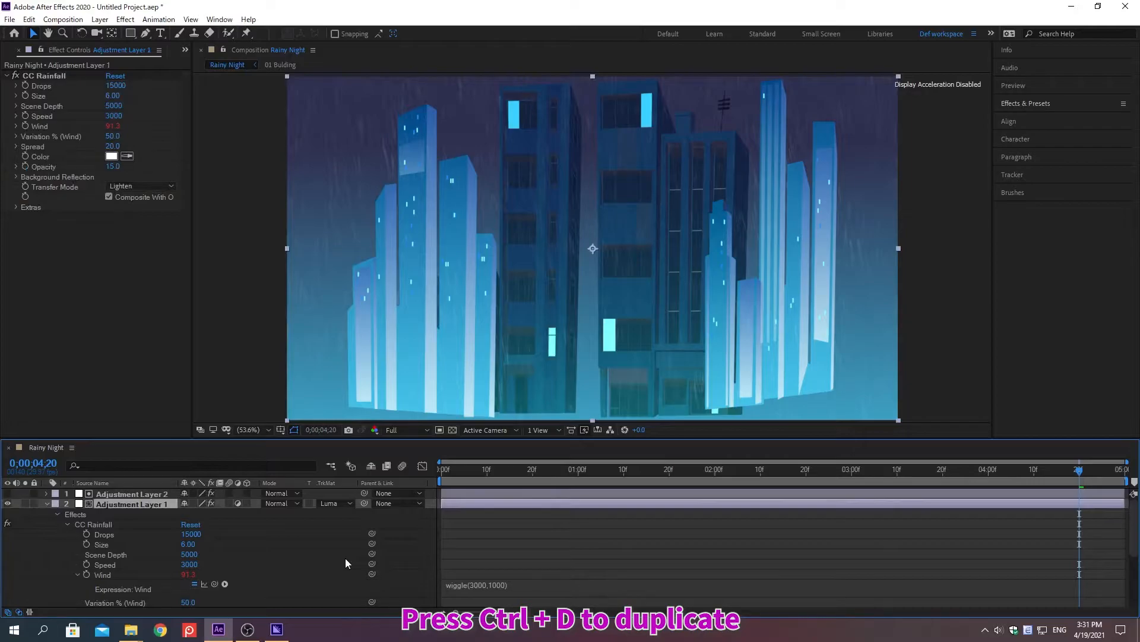
key("ctrl+d")
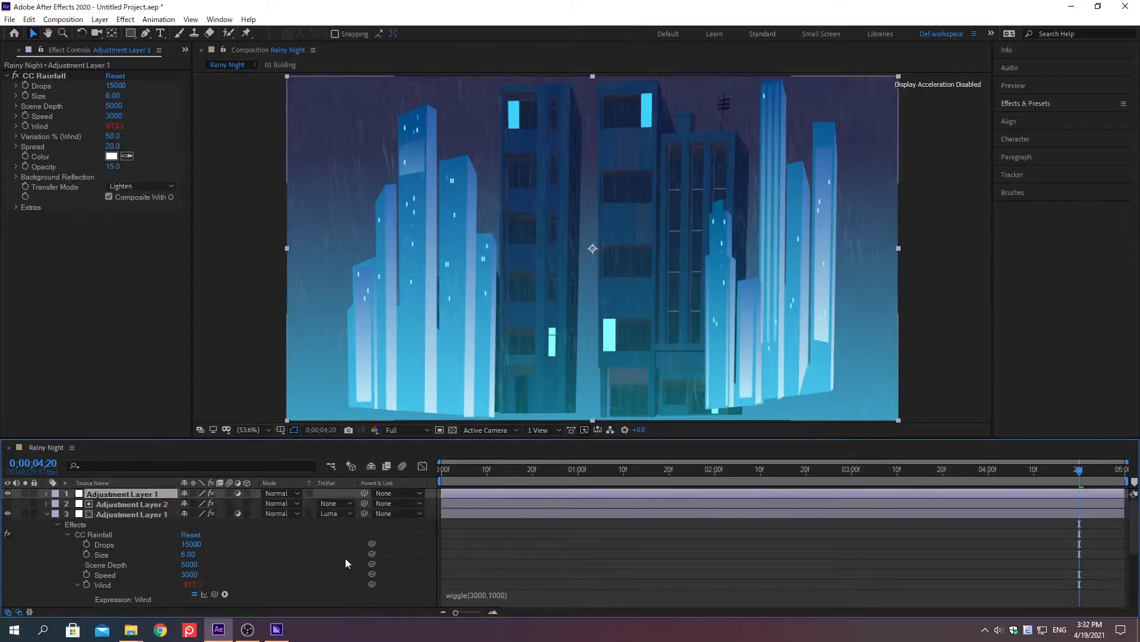
Set the CC Rainfall effect's Drops to 7500 and Size to 3 on the duplicated Adjustment Layer 1.
right_click(42, 87)
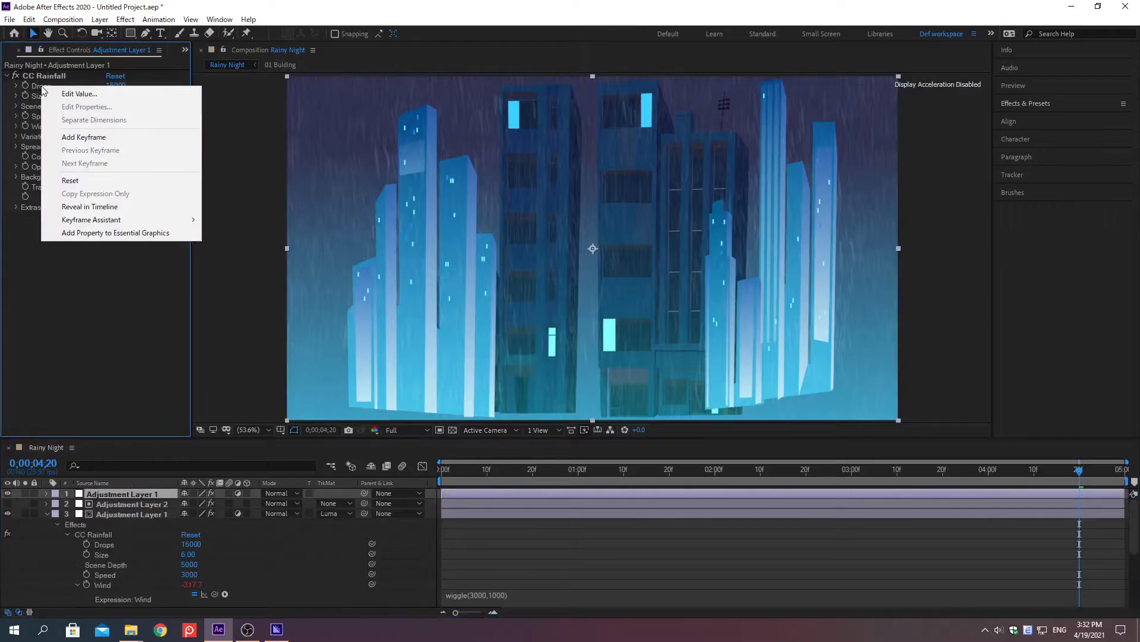
left_click(80, 97)
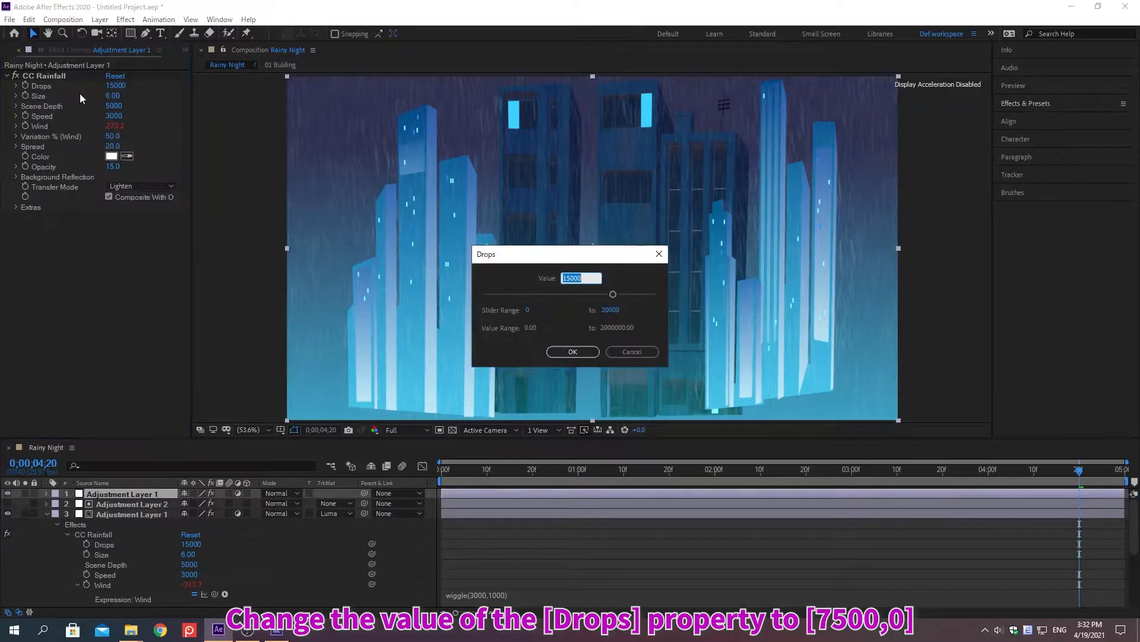
type("7500")
key("Return")
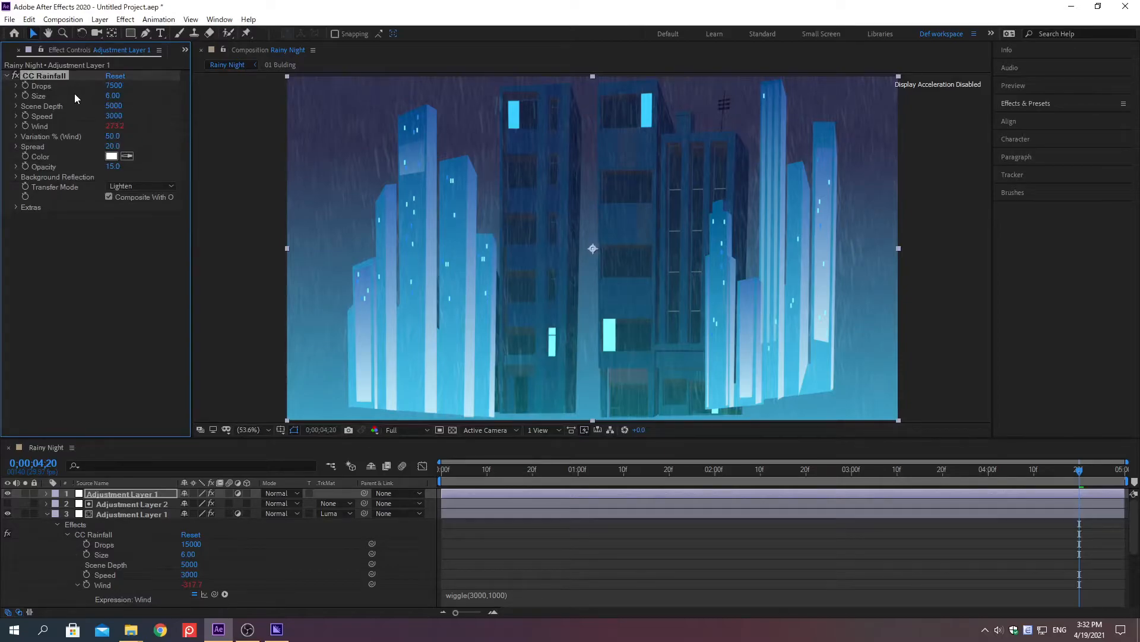
right_click(43, 97)
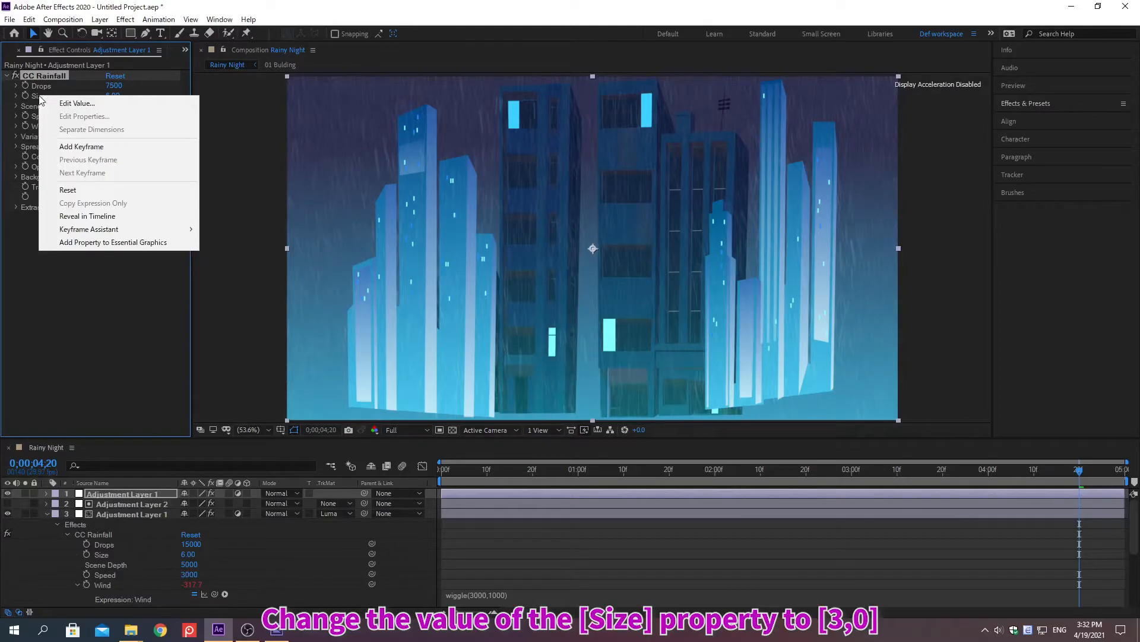
left_click(78, 103)
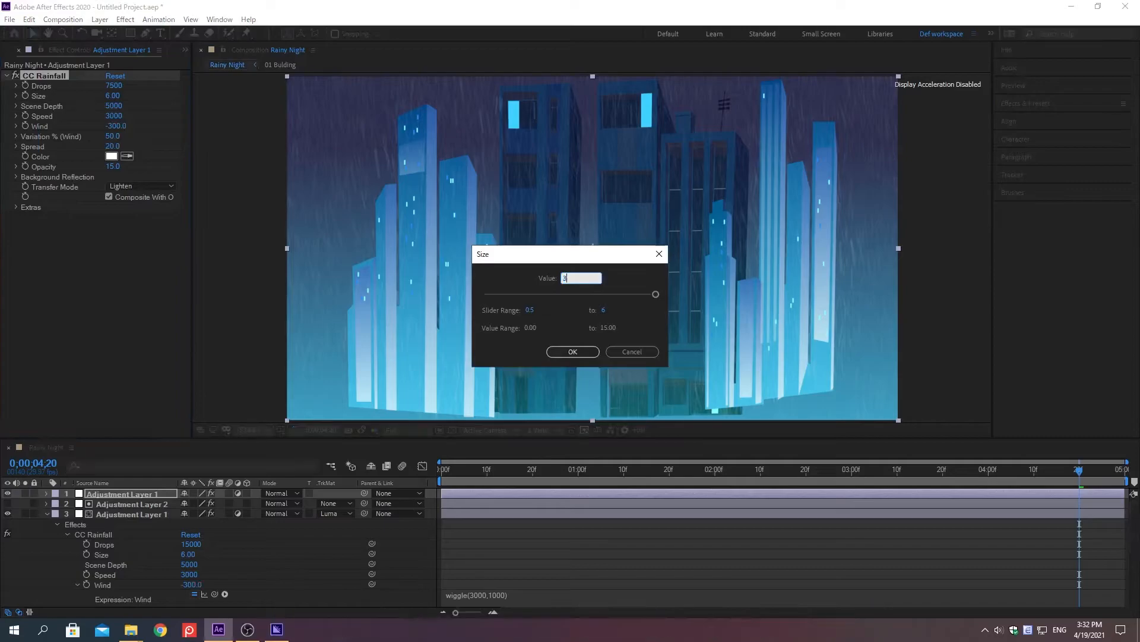
type("3")
key("Return")
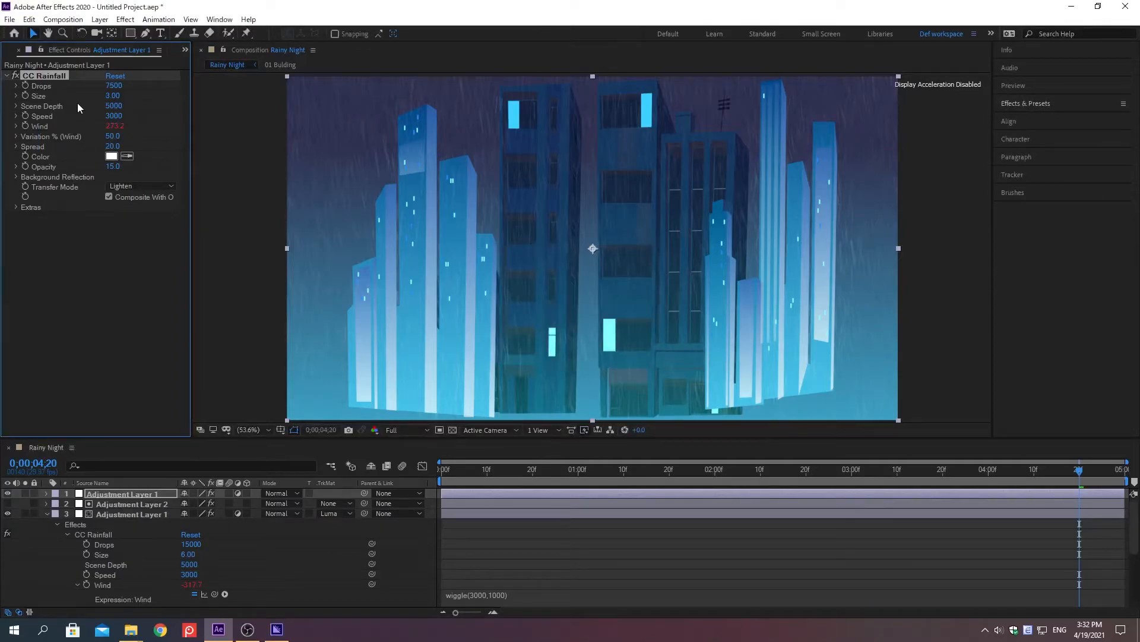
Set the duplicated layer's CC Rainfall Speed to 4000 and Spread to 30.
right_click(45, 119)
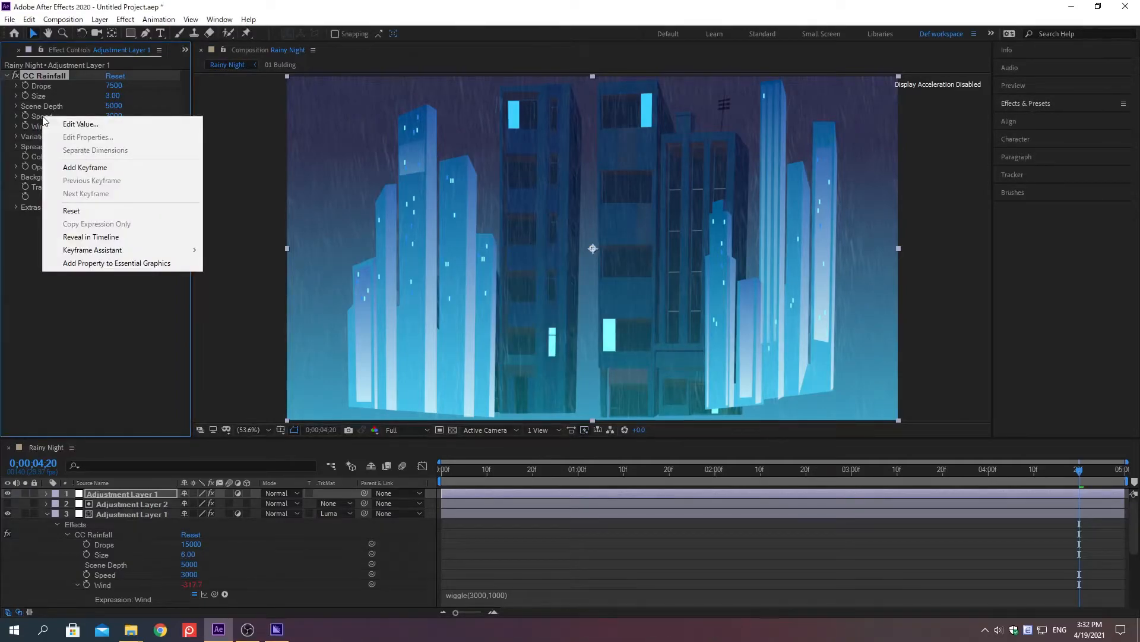
left_click(81, 123)
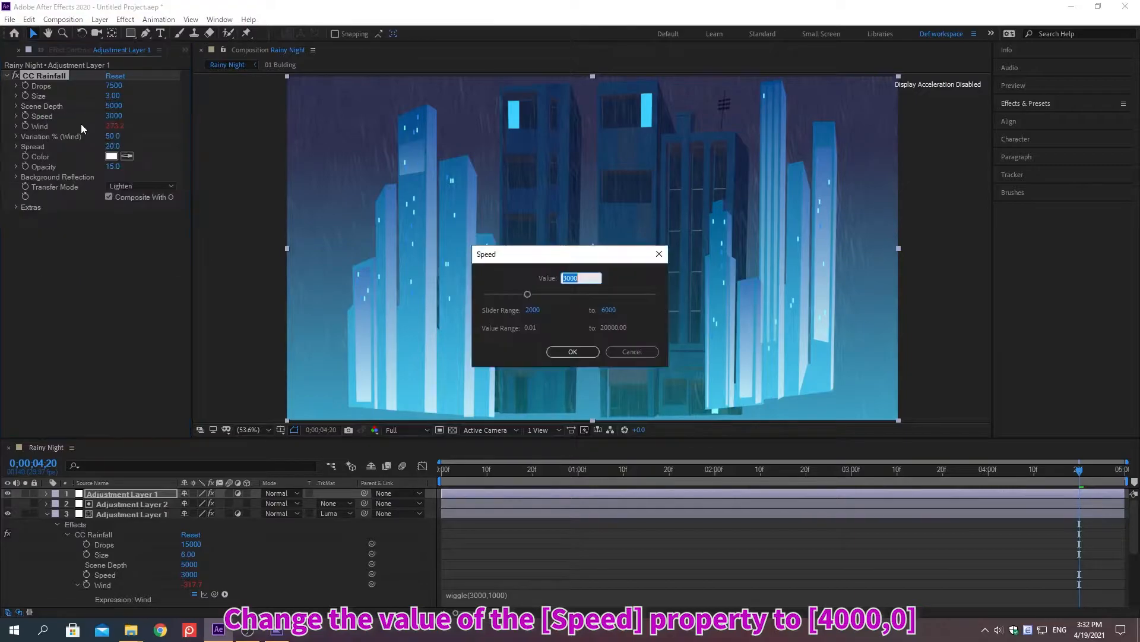
type("4000")
key("Return")
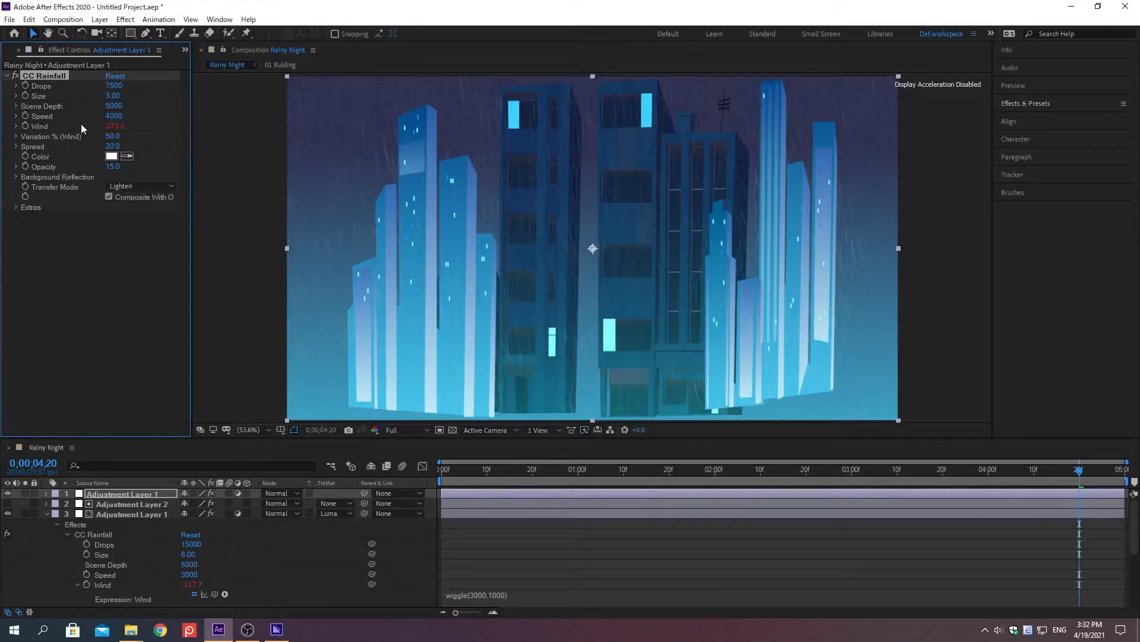
right_click(35, 148)
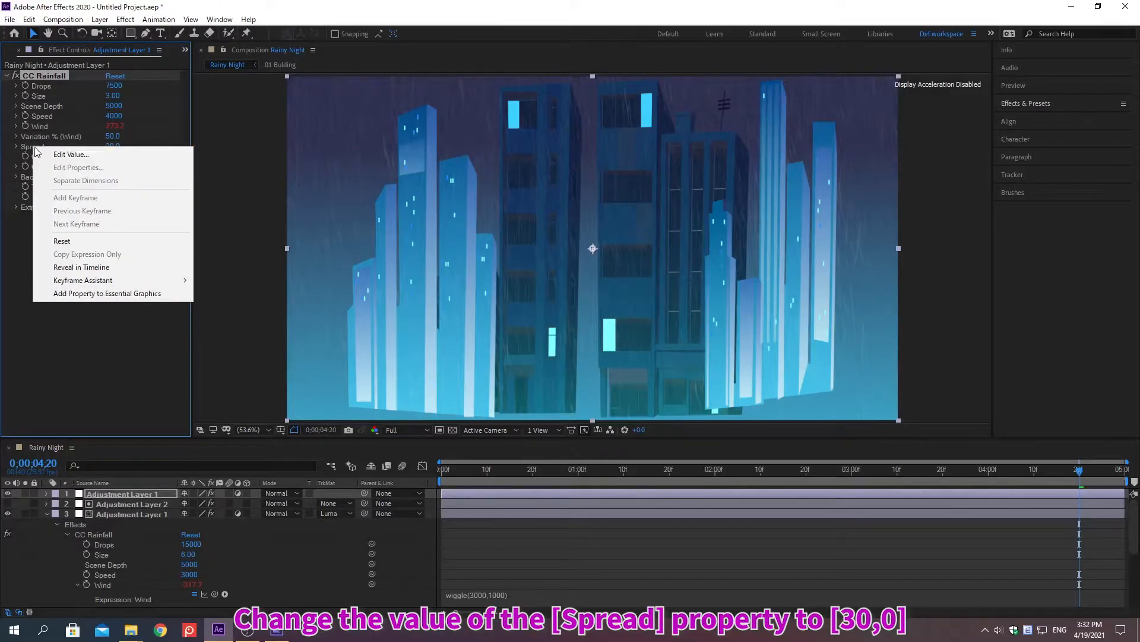
left_click(72, 155)
type("30")
key("Return")
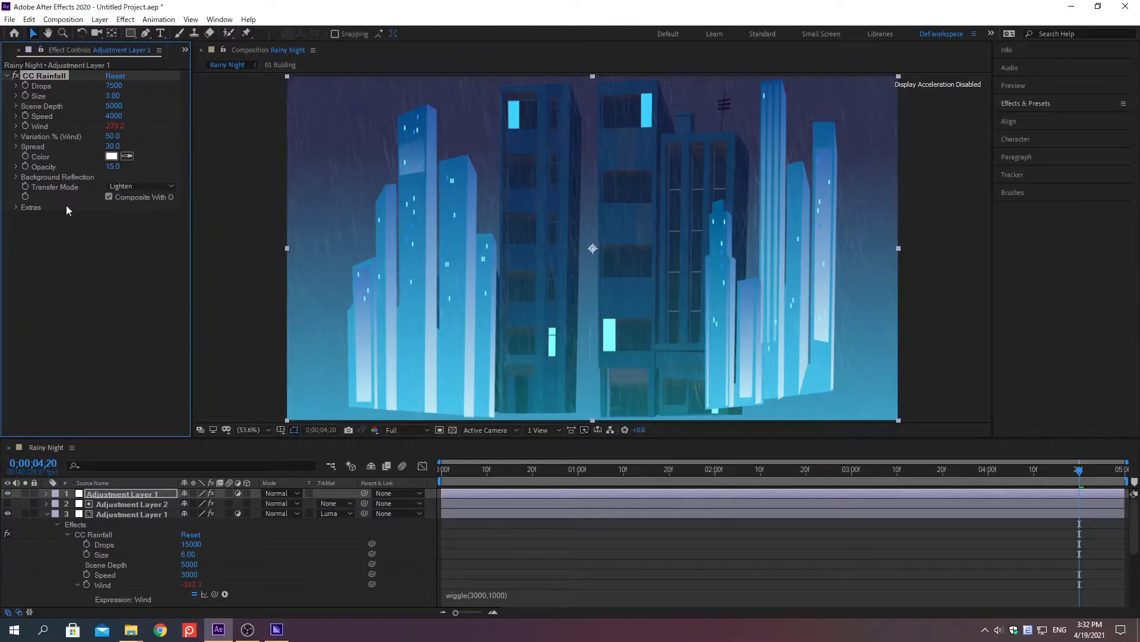
Create a black 1920 x 1080 px solid layer named Solid Particles above the rain layers.
left_click(29, 564)
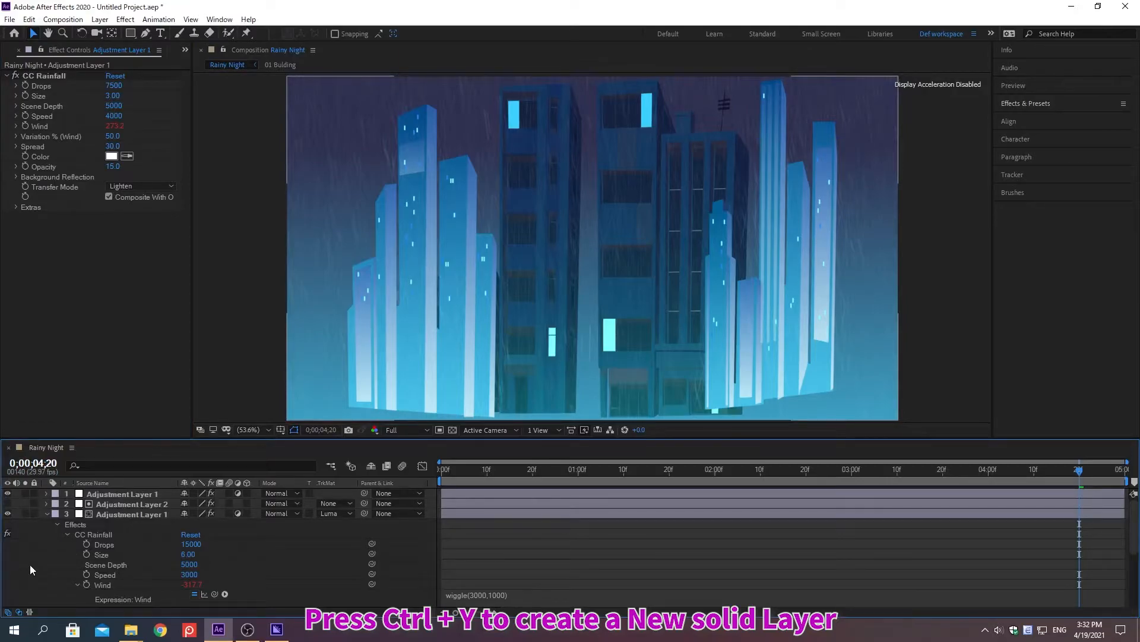
key("ctrl+y")
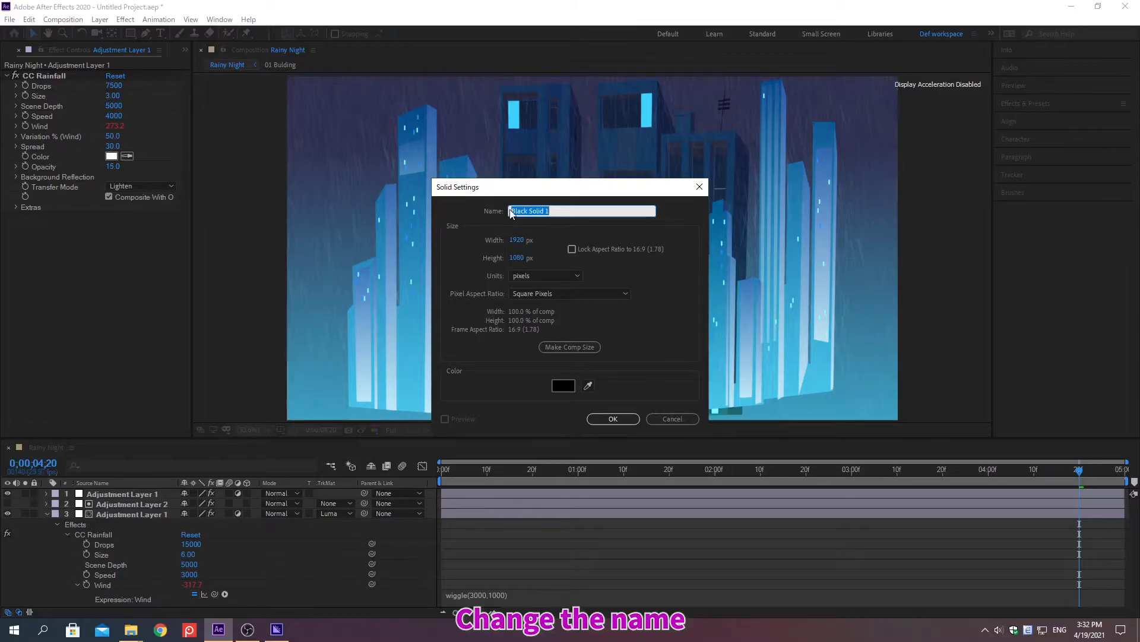
type("Solid Particles")
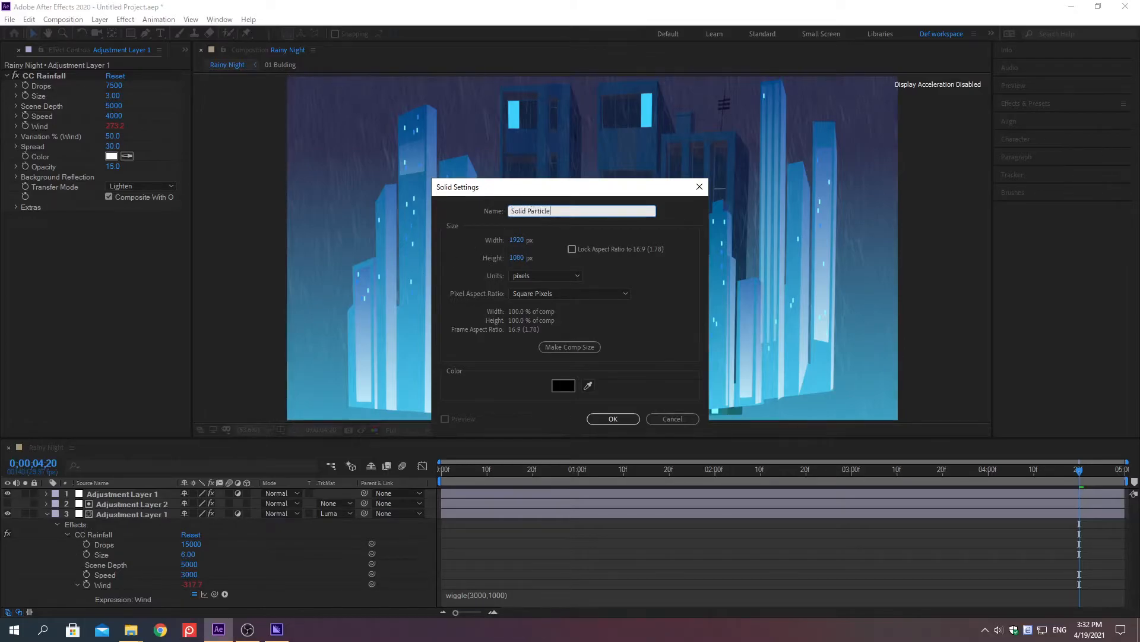
left_click(565, 386)
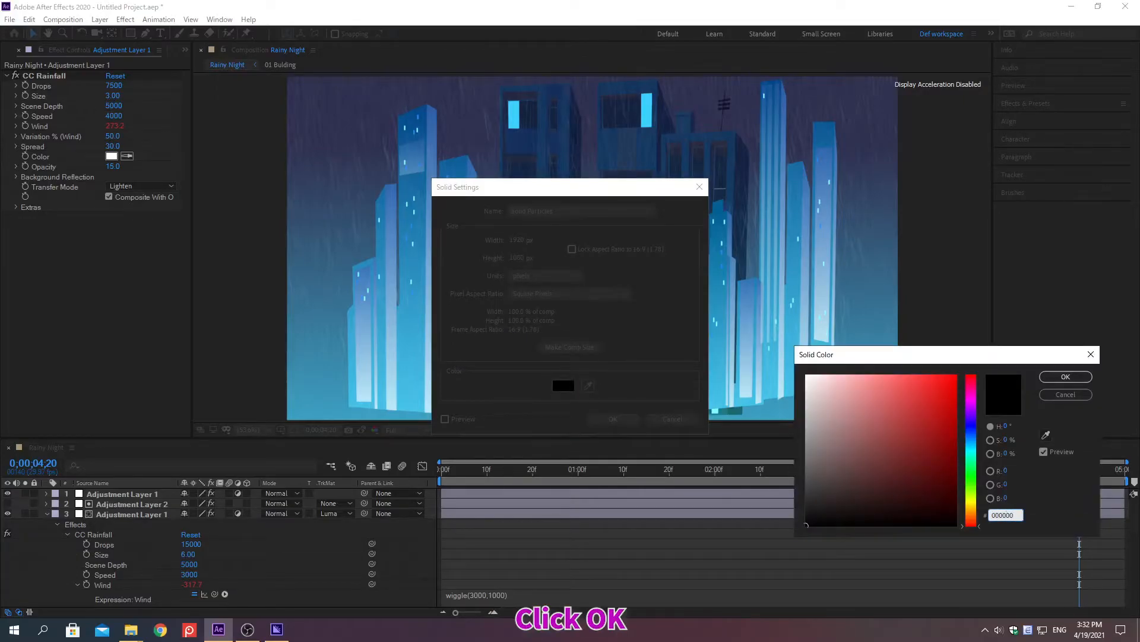
left_click(1065, 379)
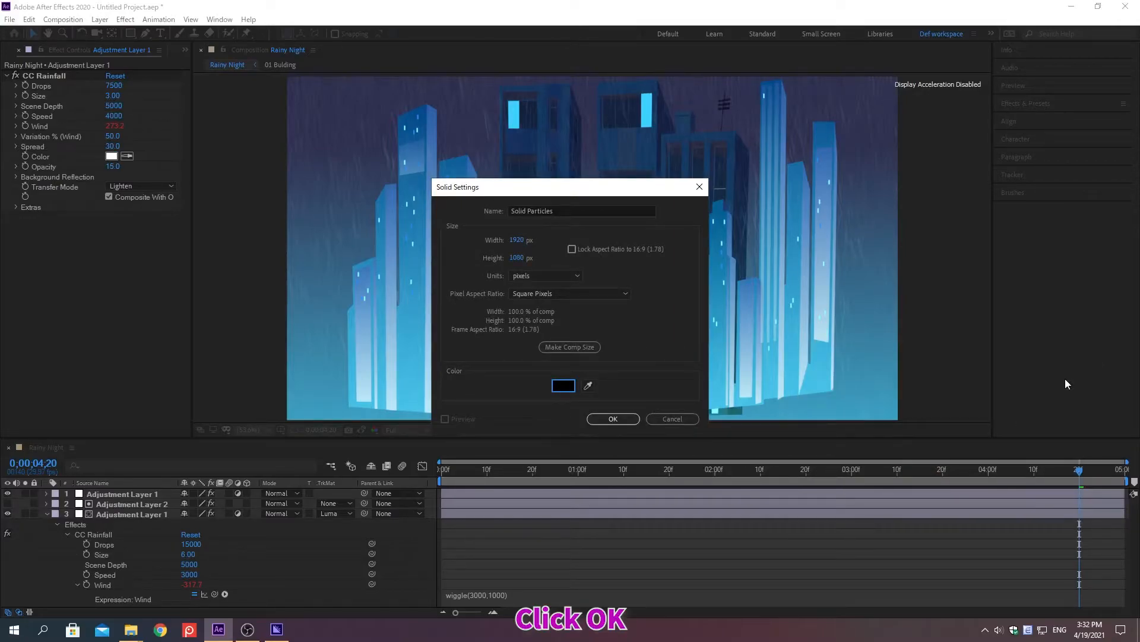
left_click(613, 418)
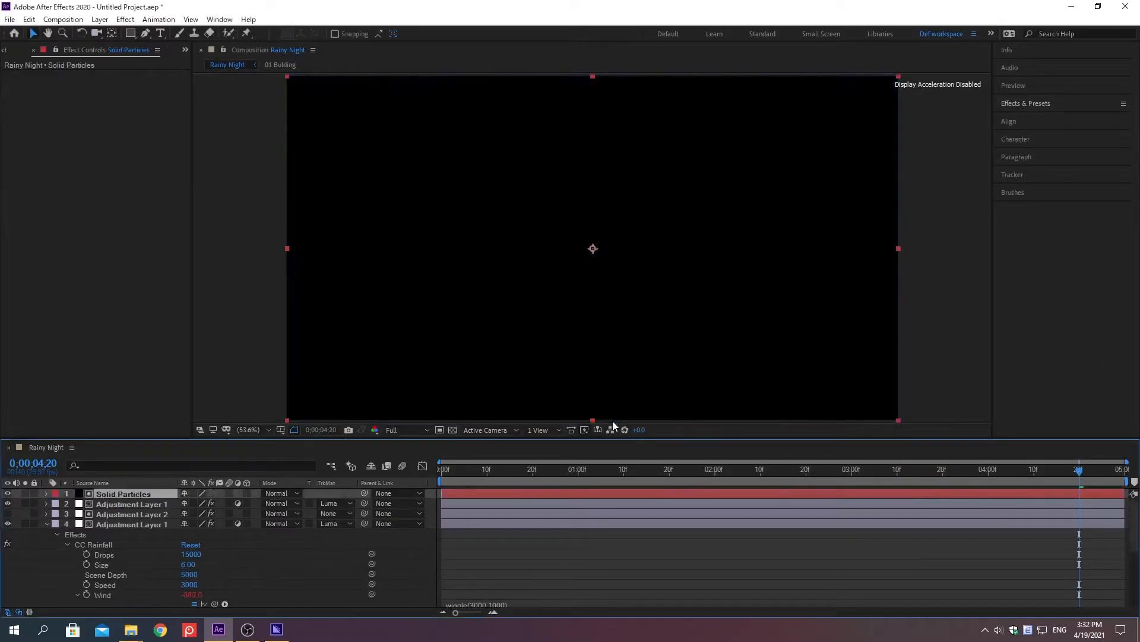
Find the CC Particle Systems II effect and apply it to the Solid Particles layer.
left_click(1026, 103)
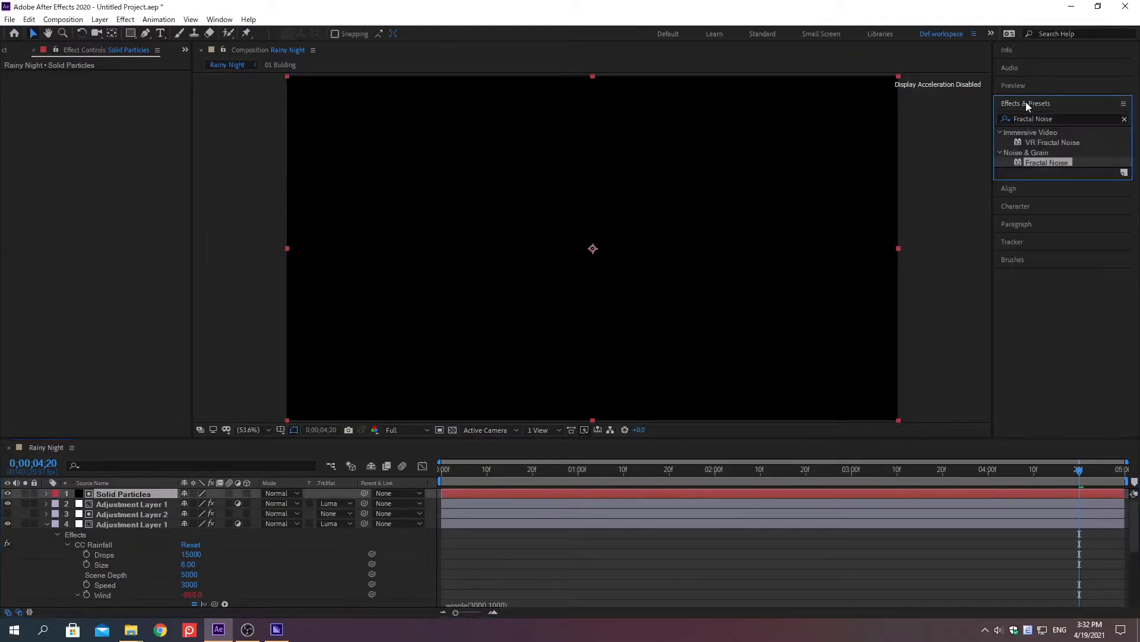
left_click(1125, 118)
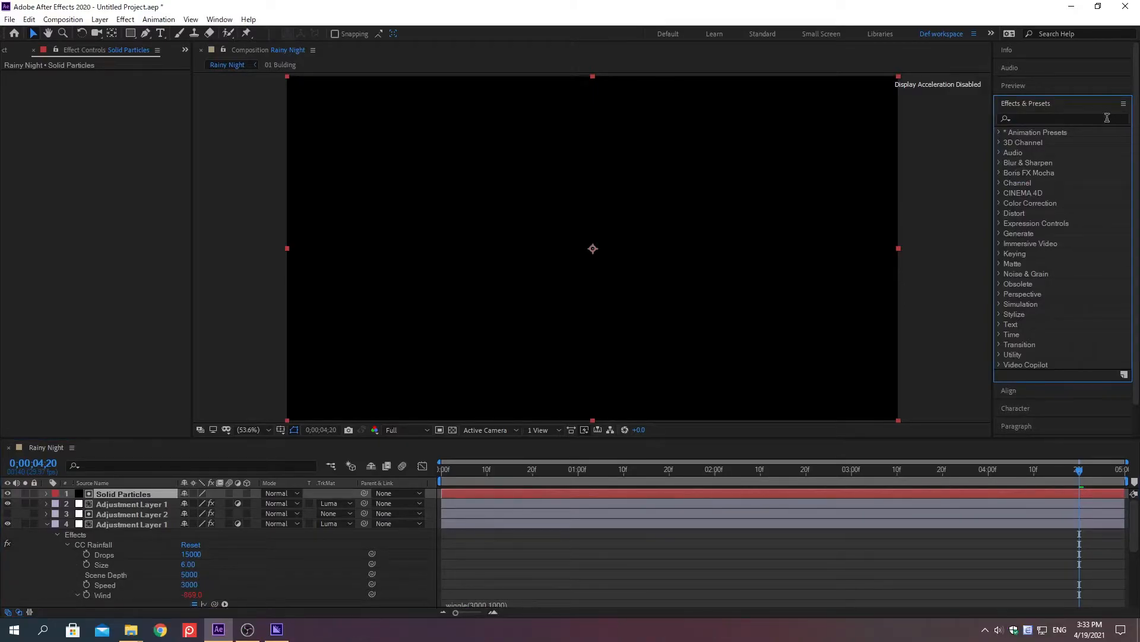
left_click(1033, 118)
type("CC Particle")
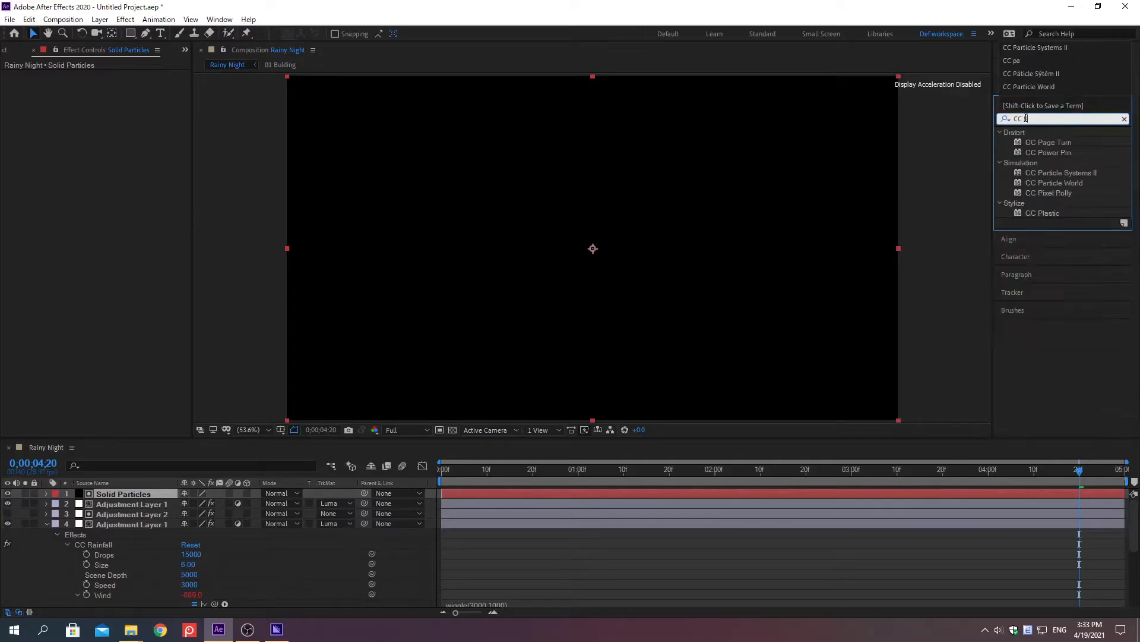
type(" Systems II")
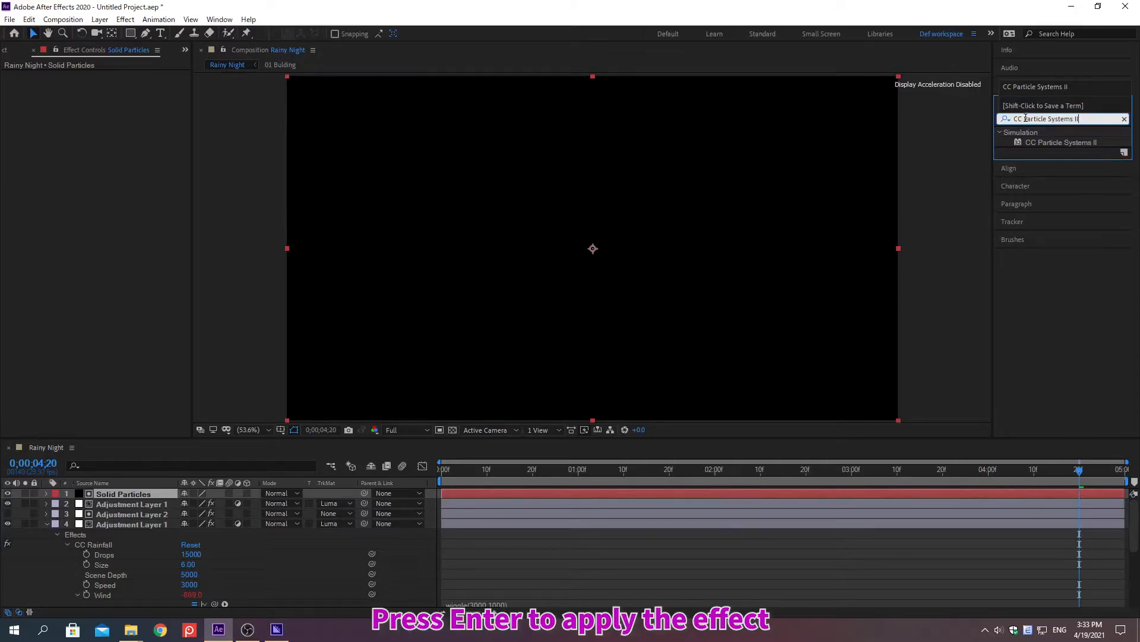
key("Return")
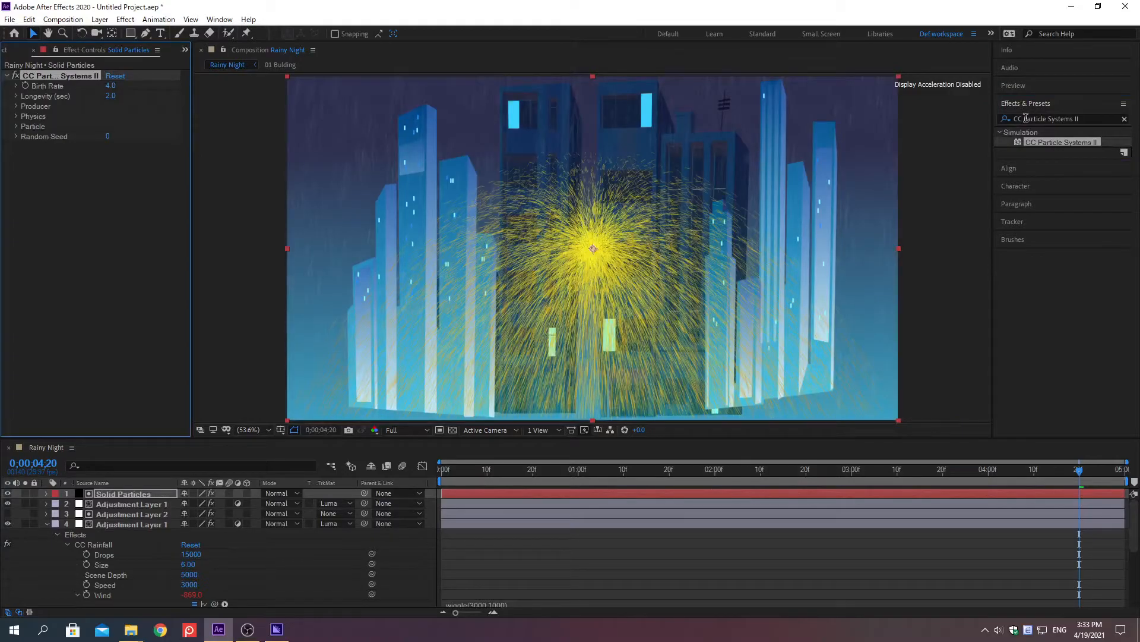
left_click(1026, 103)
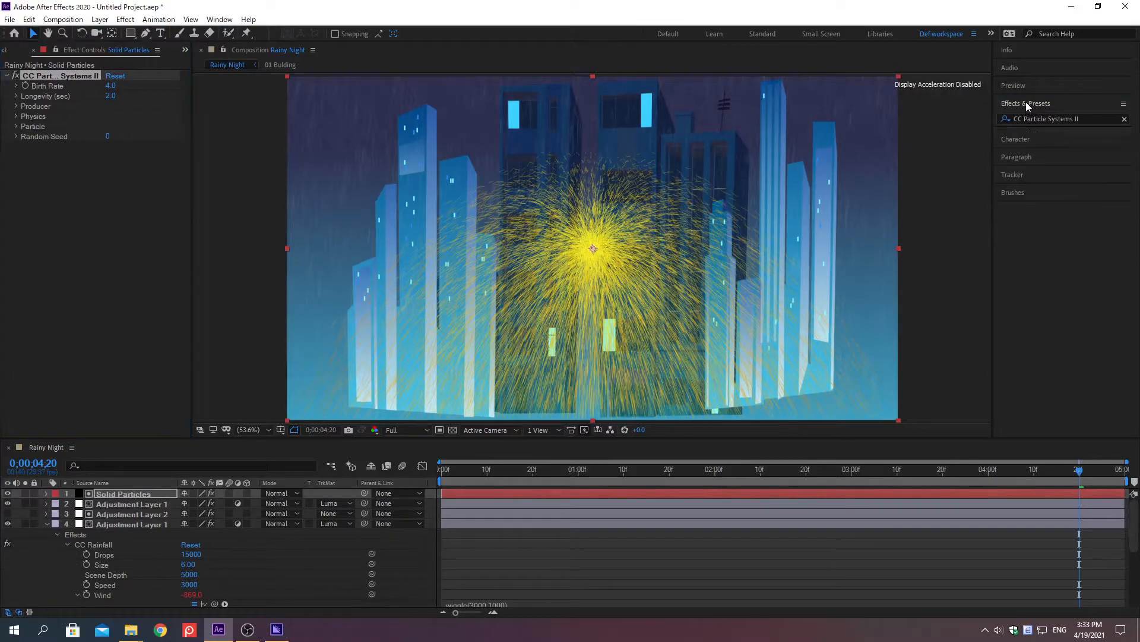
Set the CC Particle Systems II effect's Birth Rate to 0.8 and Longevity to 4 seconds.
right_click(53, 87)
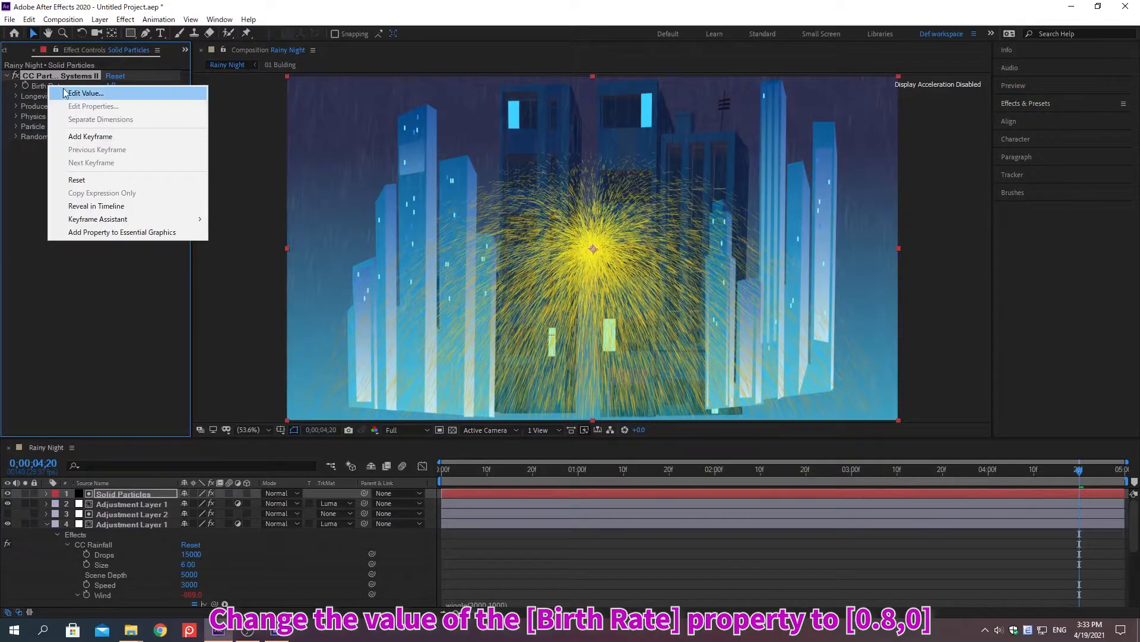
left_click(87, 93)
type("0.8")
key("Return")
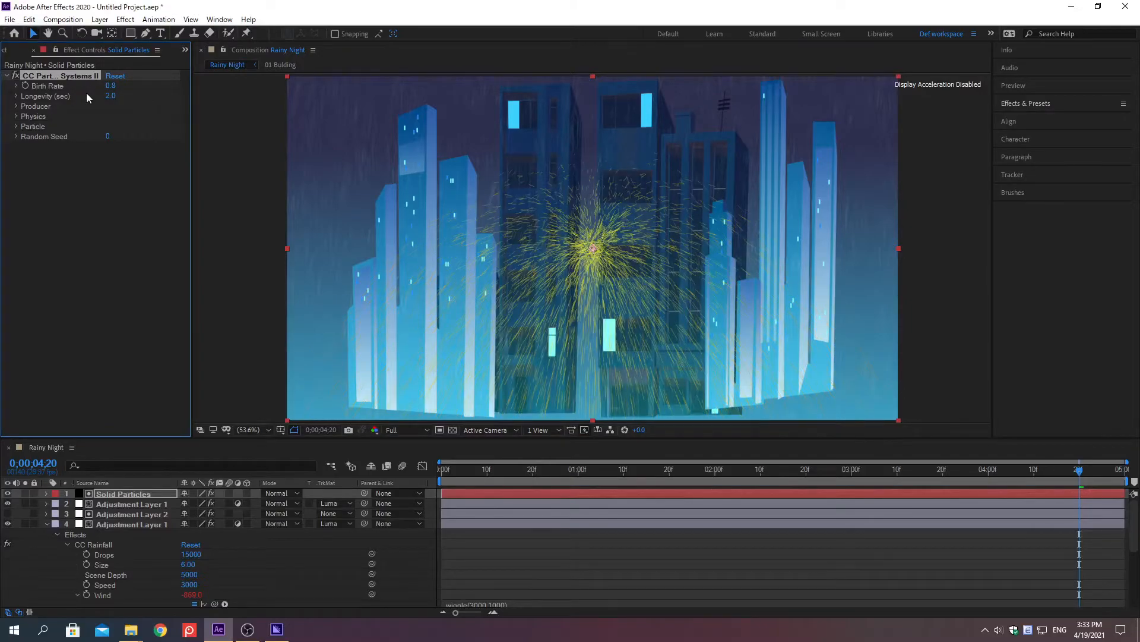
right_click(47, 96)
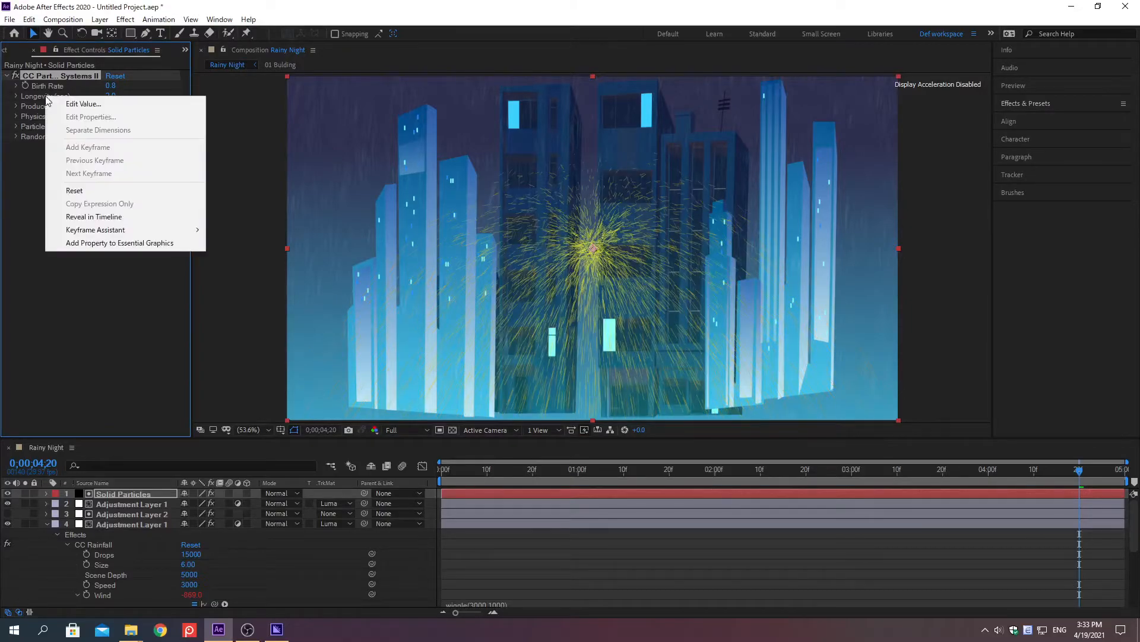
left_click(82, 104)
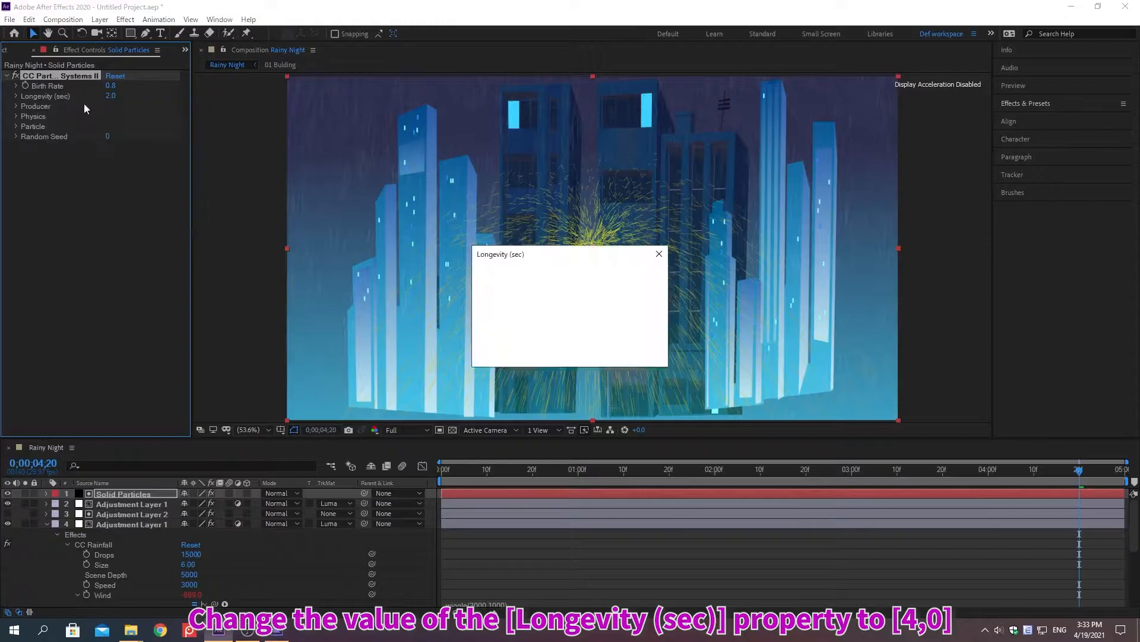
key("Return")
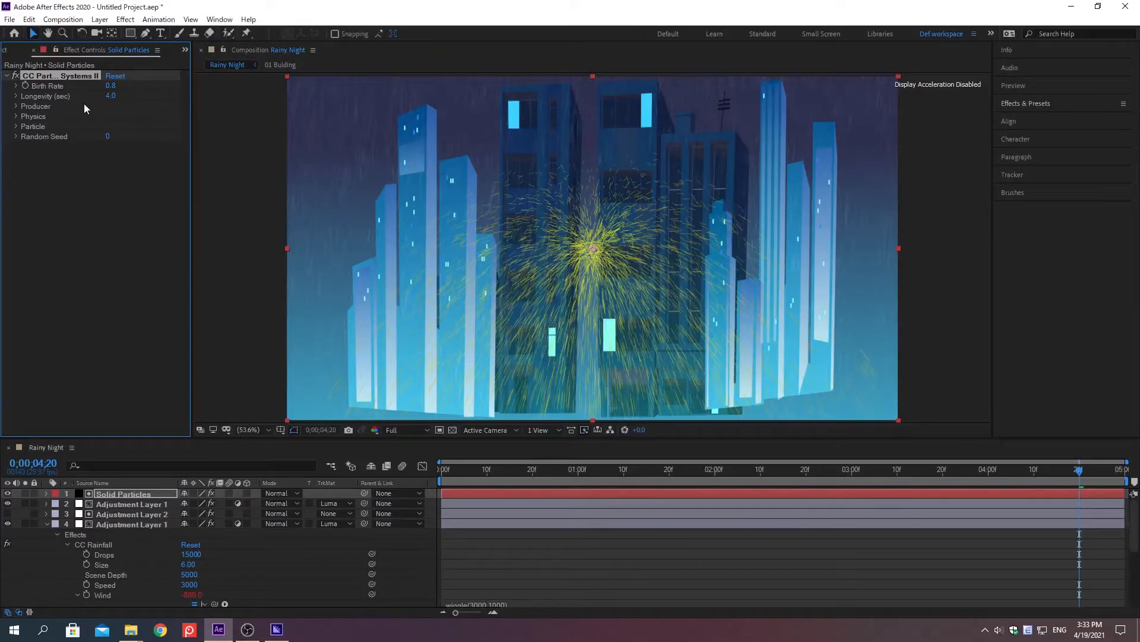
Expand the Producer settings of CC Particle Systems II and set Radius X to 500.
left_click(15, 106)
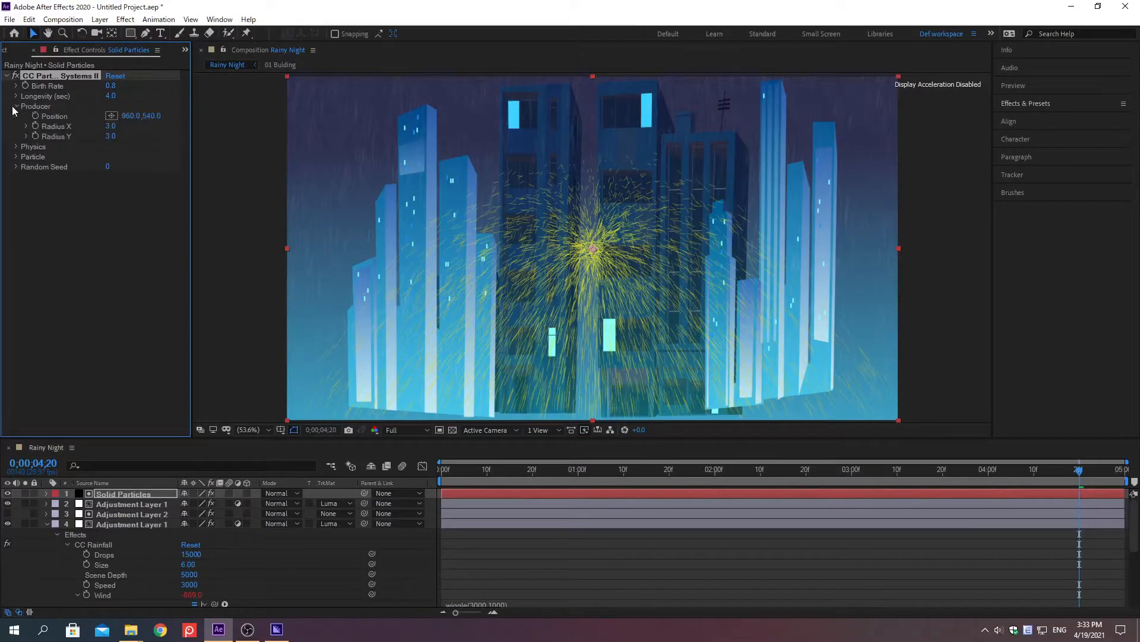
right_click(57, 127)
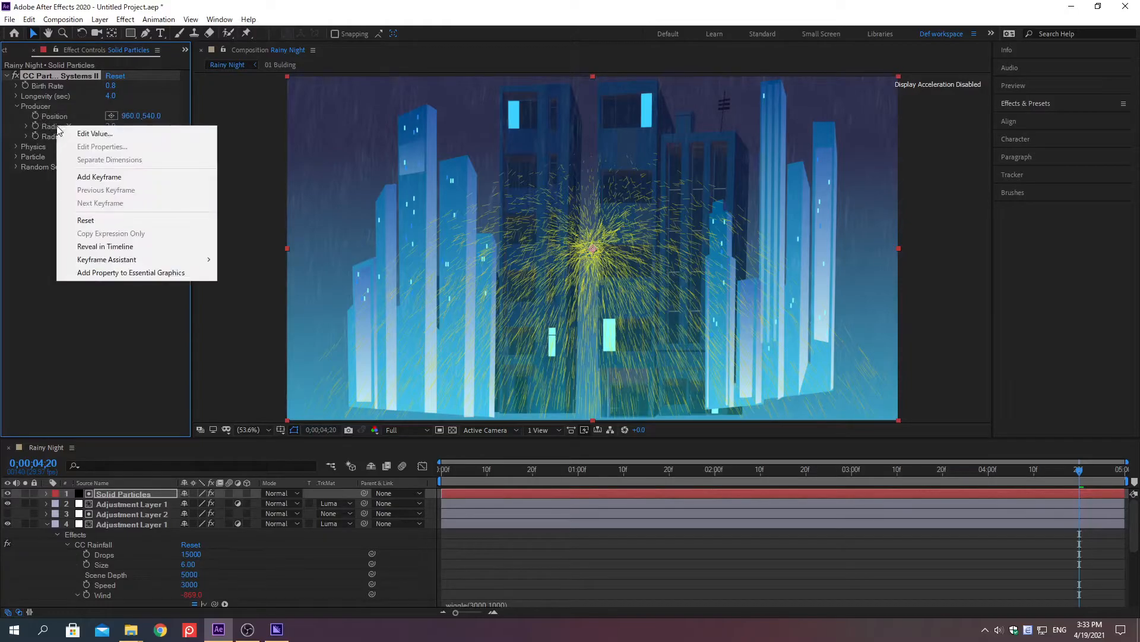
left_click(95, 134)
type("500")
key("Return")
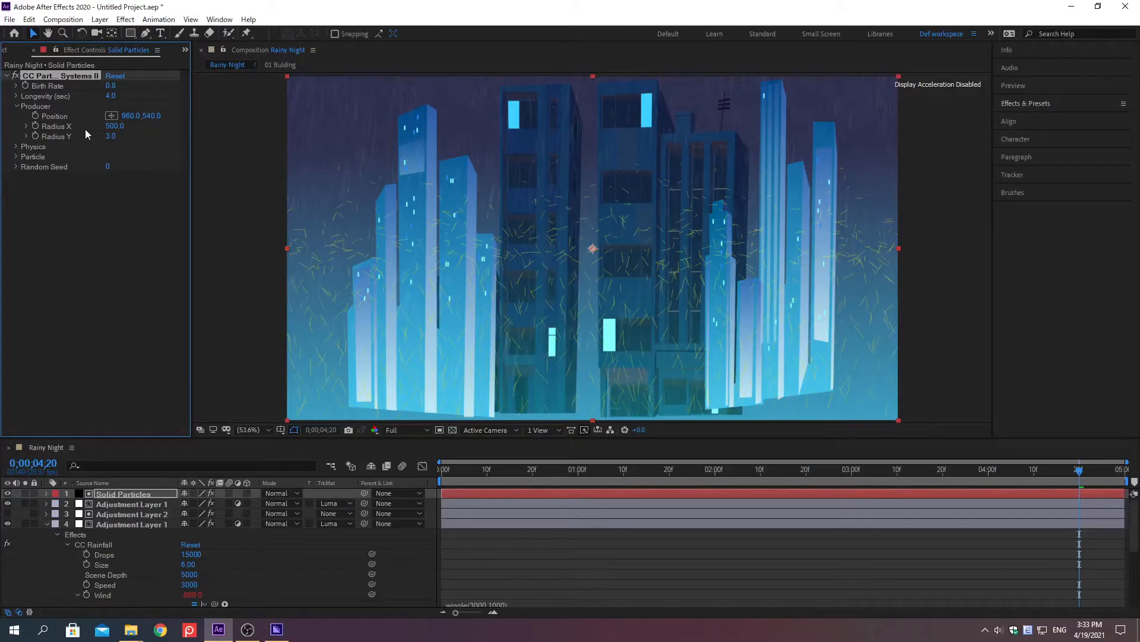
Set the CC Particle Systems II producer Position to 960, 300 pixels.
right_click(55, 117)
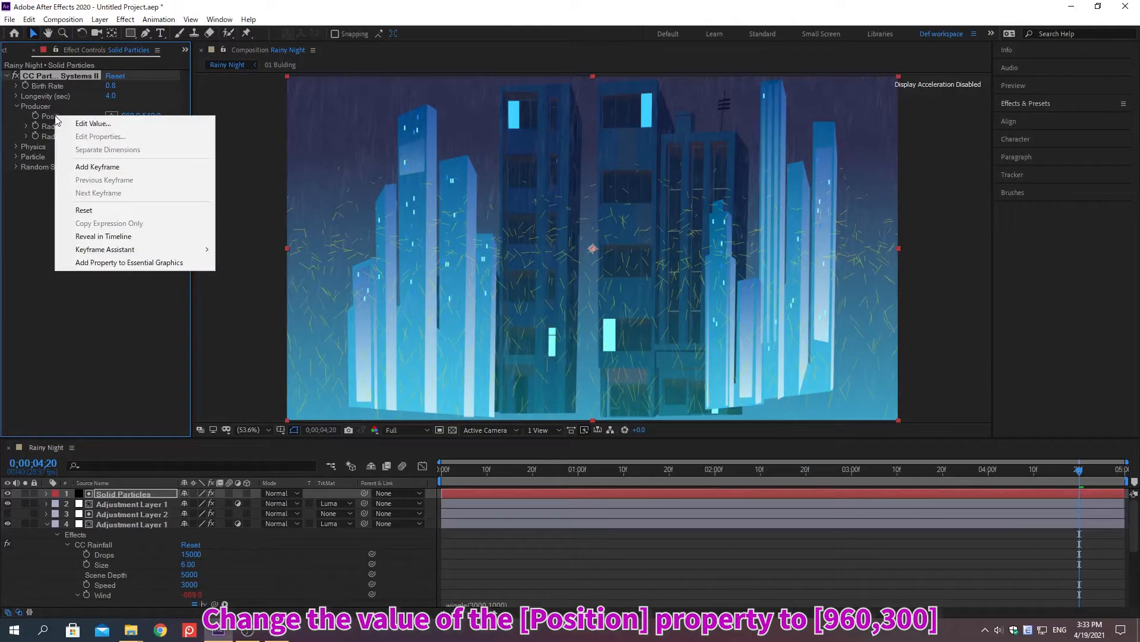
left_click(86, 124)
type("96")
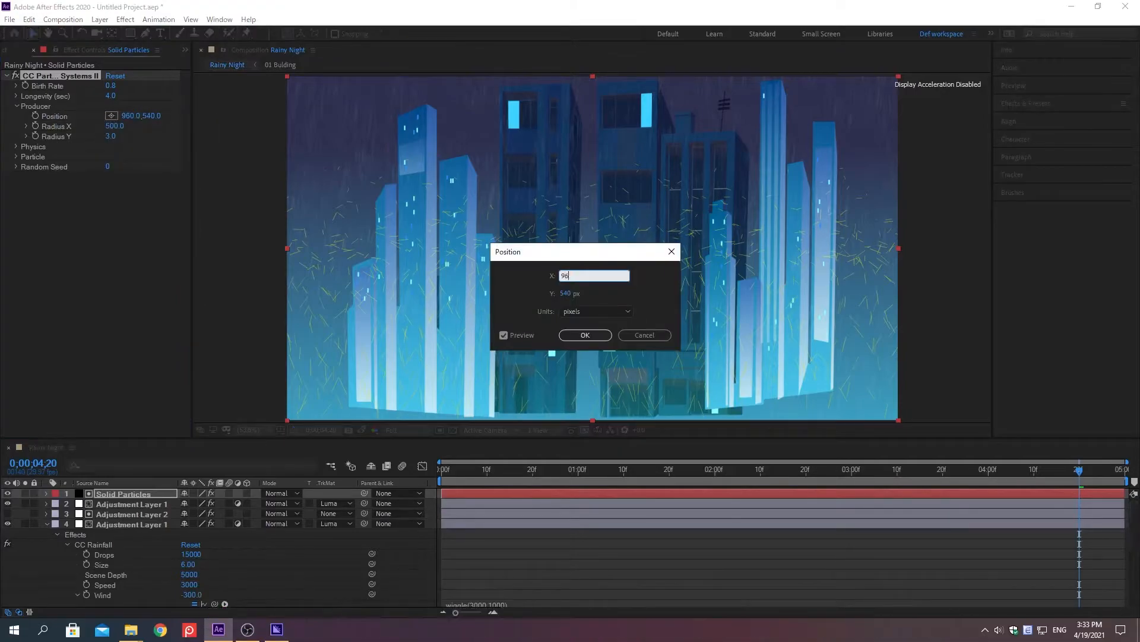
type("0")
key("Tab")
type("300")
key("Return")
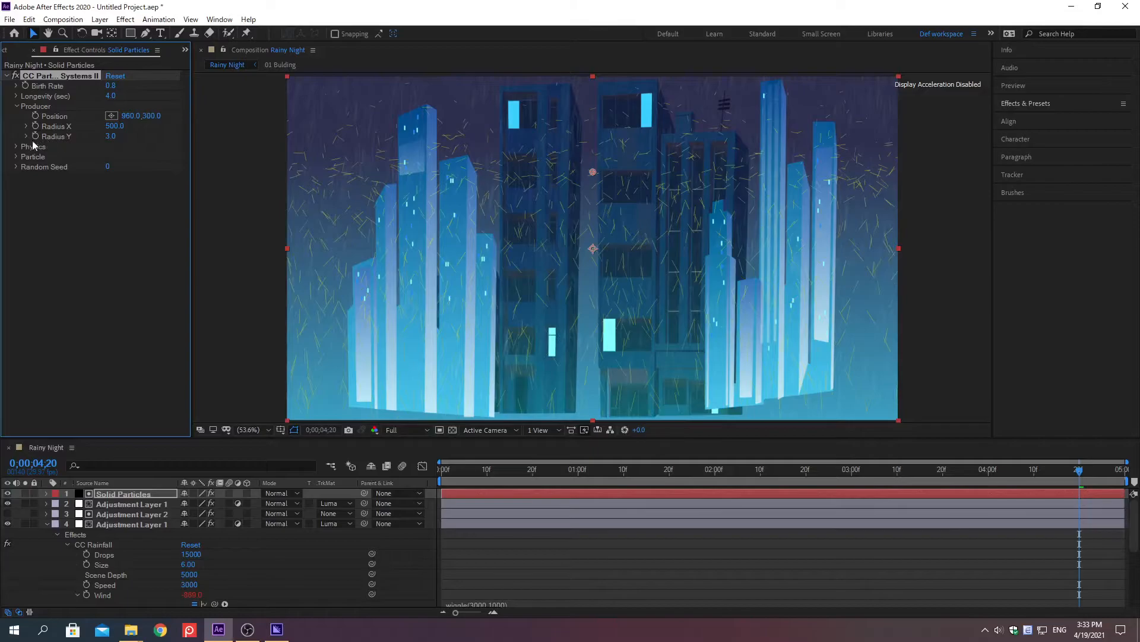
Expand the Physics settings of CC Particle Systems II and change the Animation type to Jet Sideways.
left_click(16, 149)
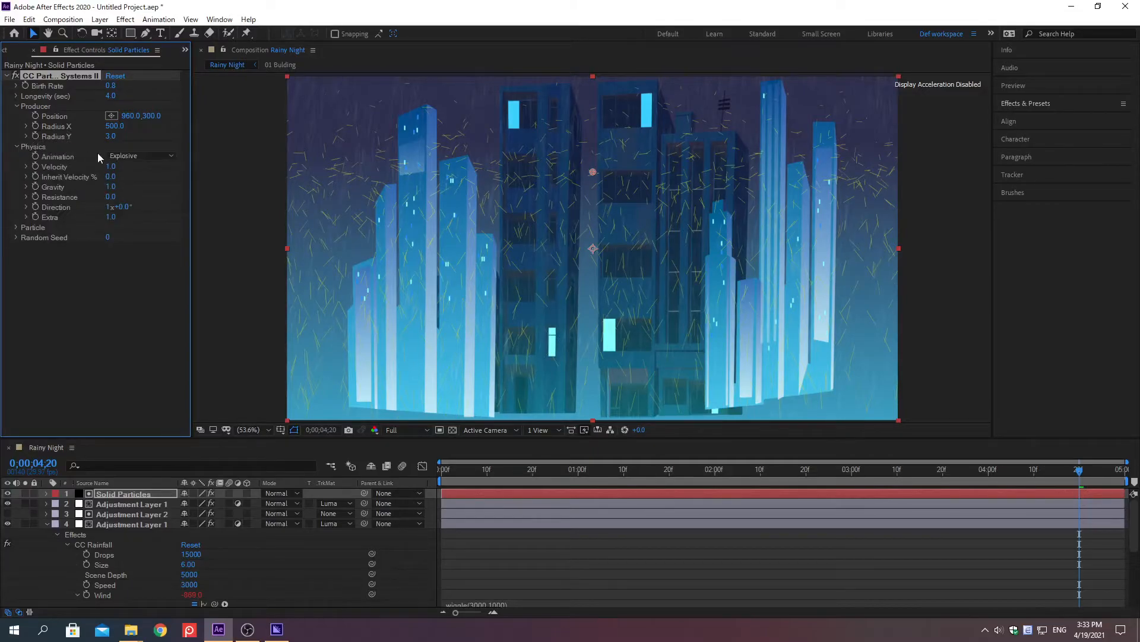
left_click(138, 156)
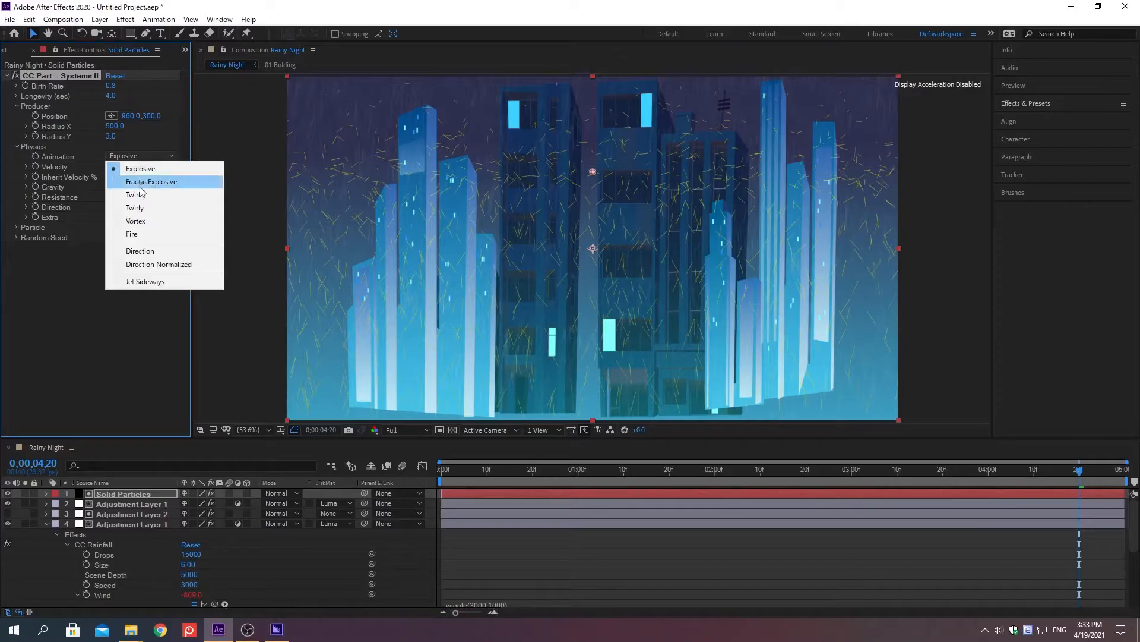
left_click(146, 282)
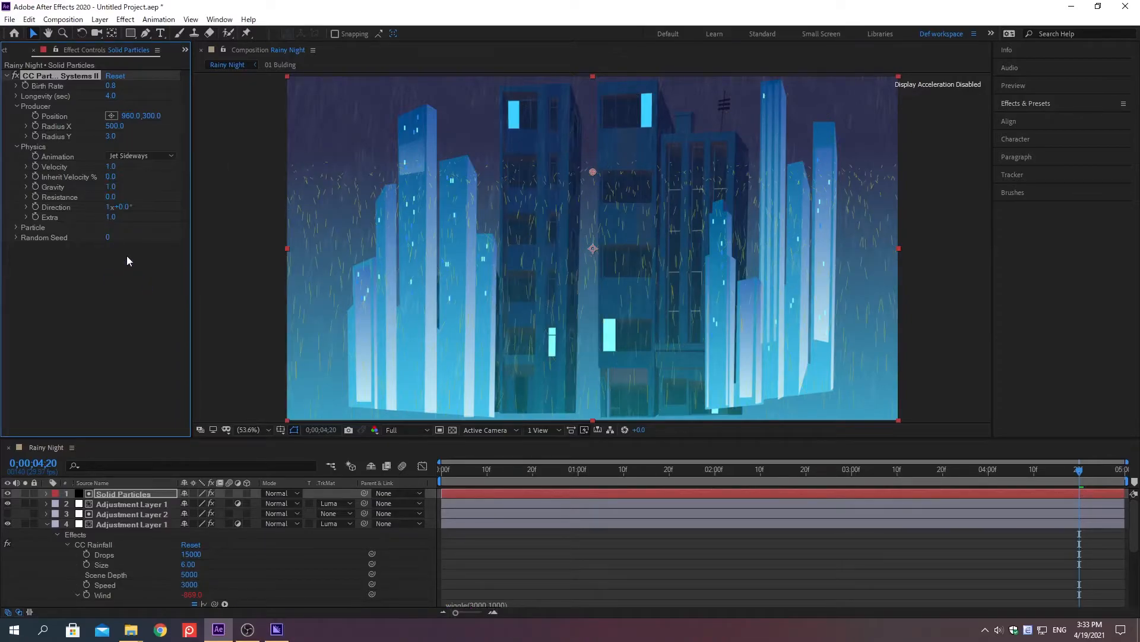
Set Inherit Velocity % to 500 and Gravity to 100 in the particle system's Physics settings.
right_click(70, 179)
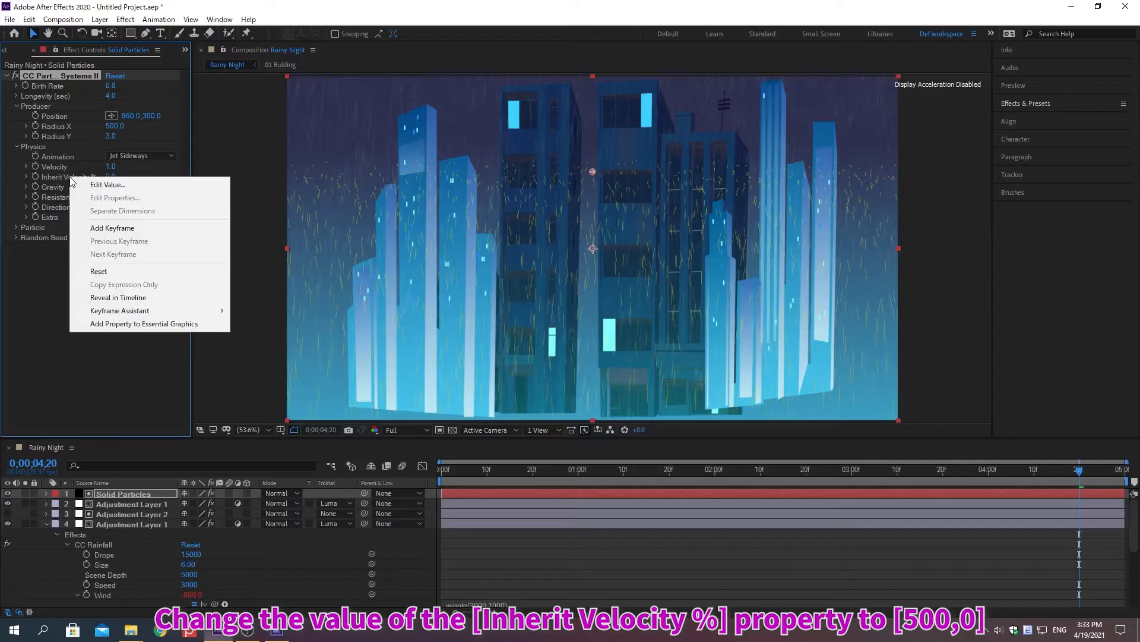
left_click(106, 185)
type("500")
key("Return")
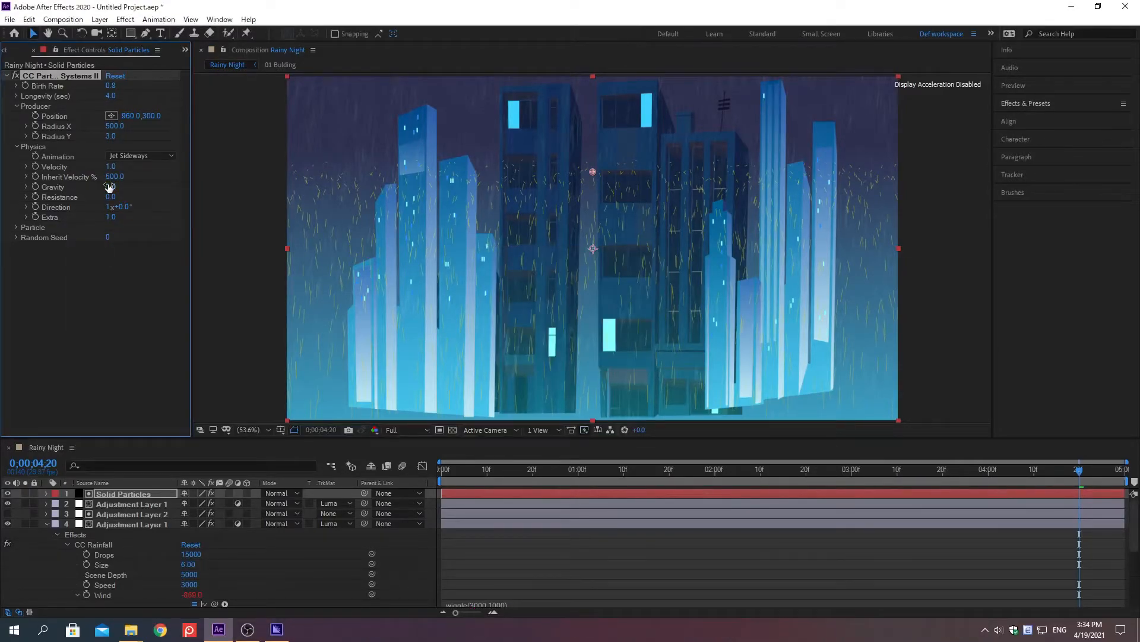
right_click(52, 187)
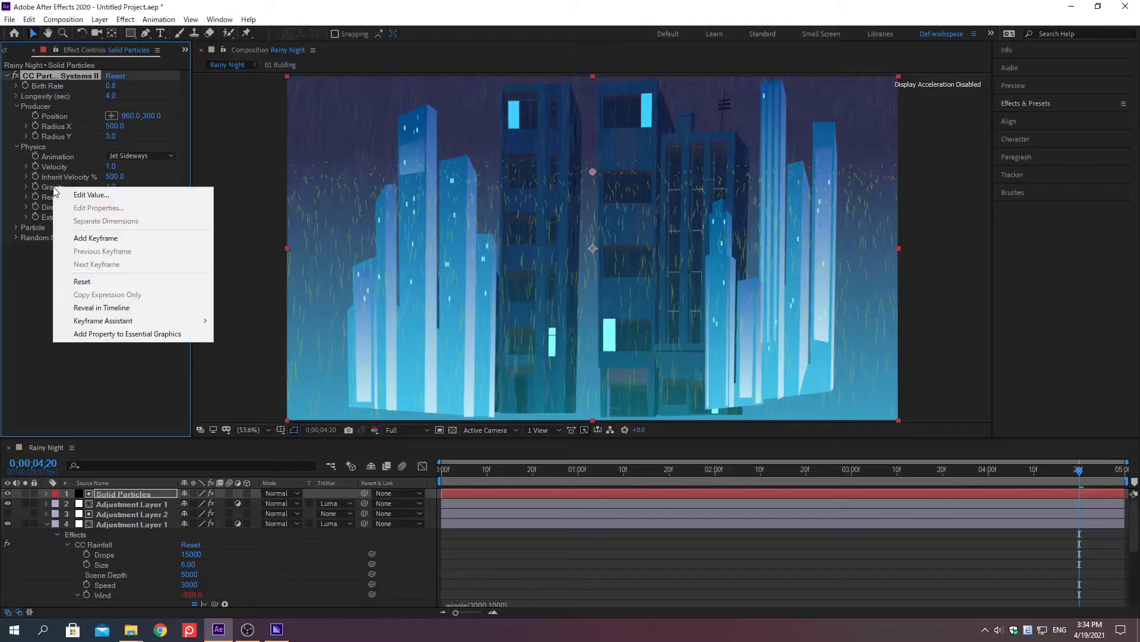
left_click(92, 194)
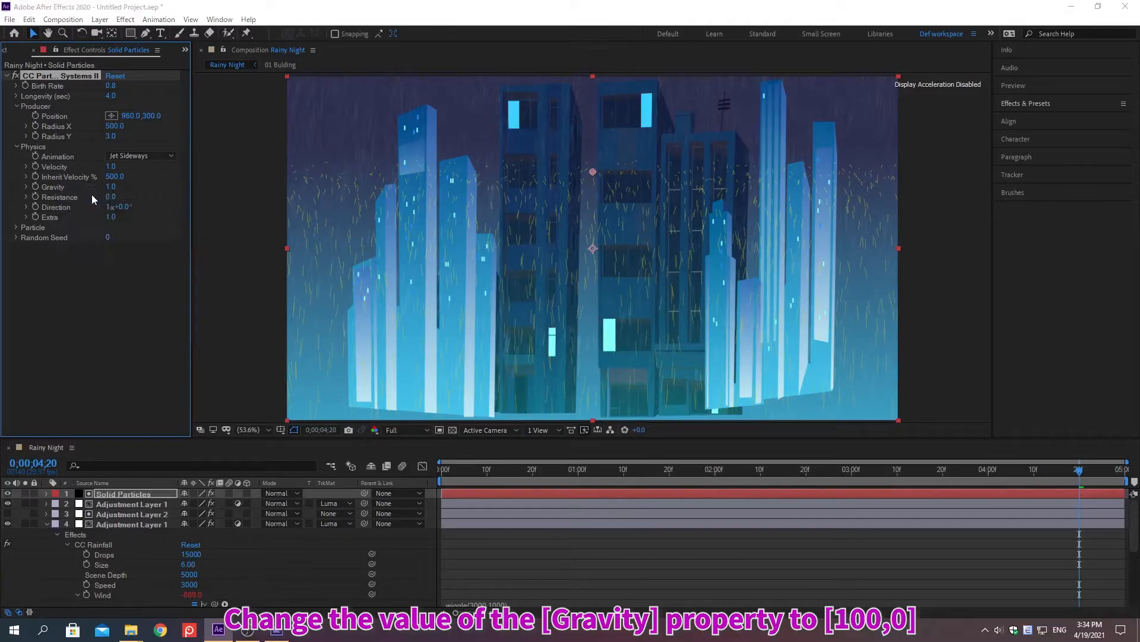
type("100")
key("Return")
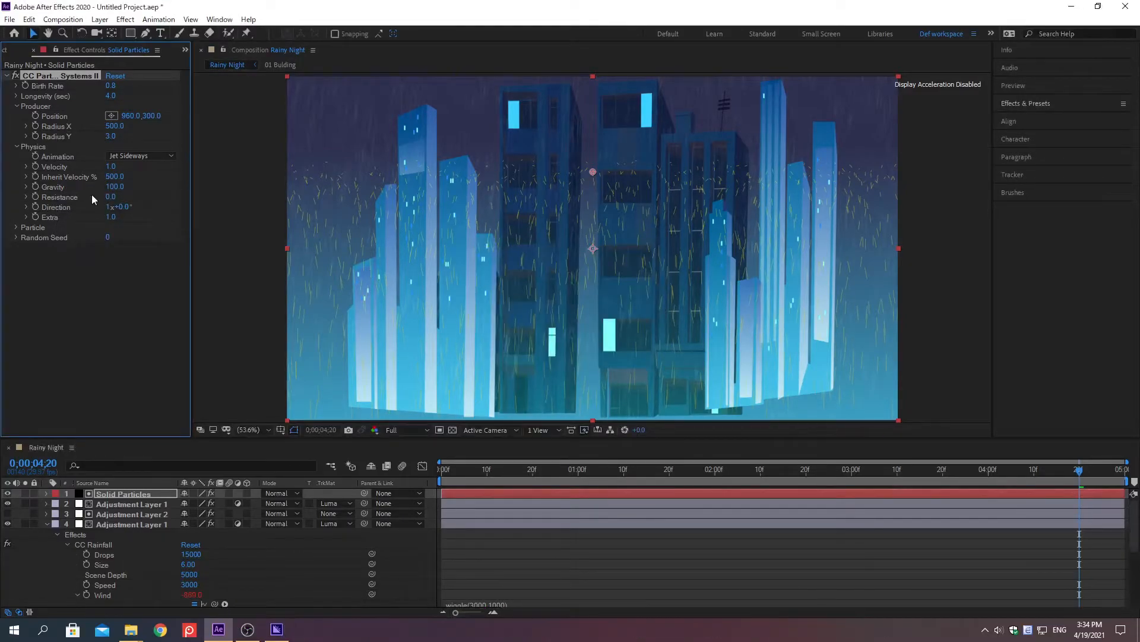
Set the particle system's Physics Direction to 10 revolutions plus 250 degrees.
right_click(62, 206)
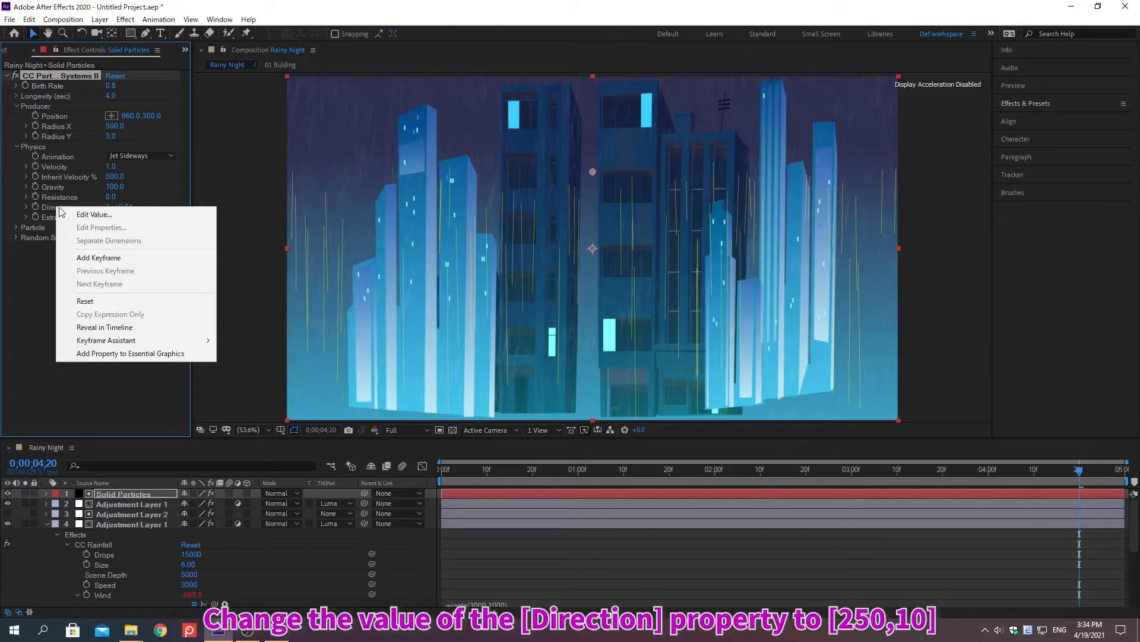
left_click(95, 213)
type("250")
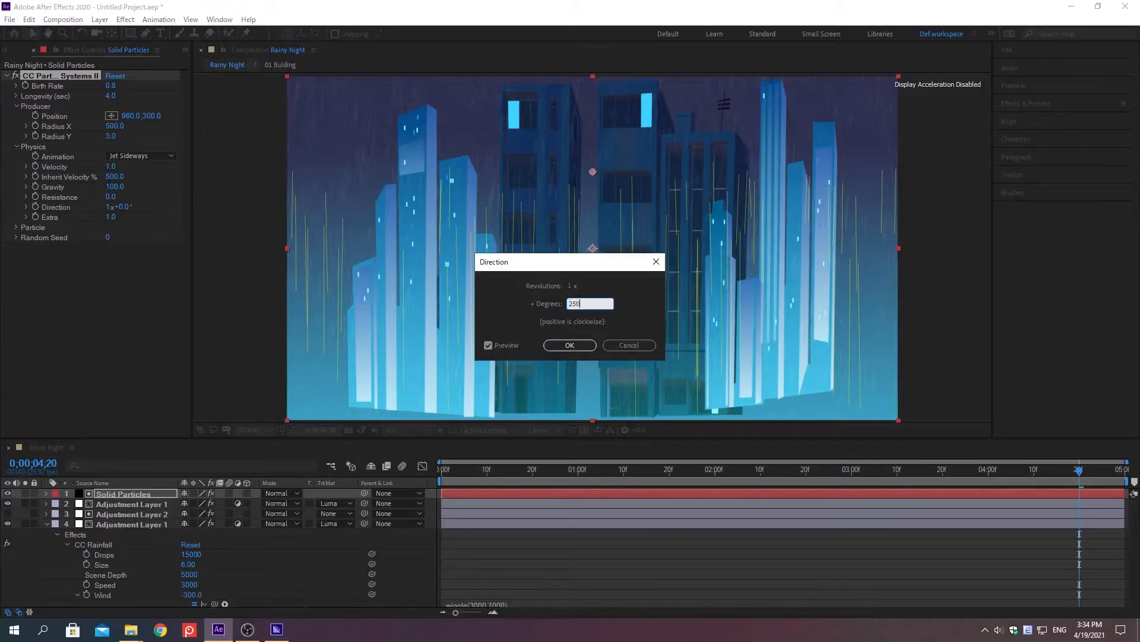
key("Return")
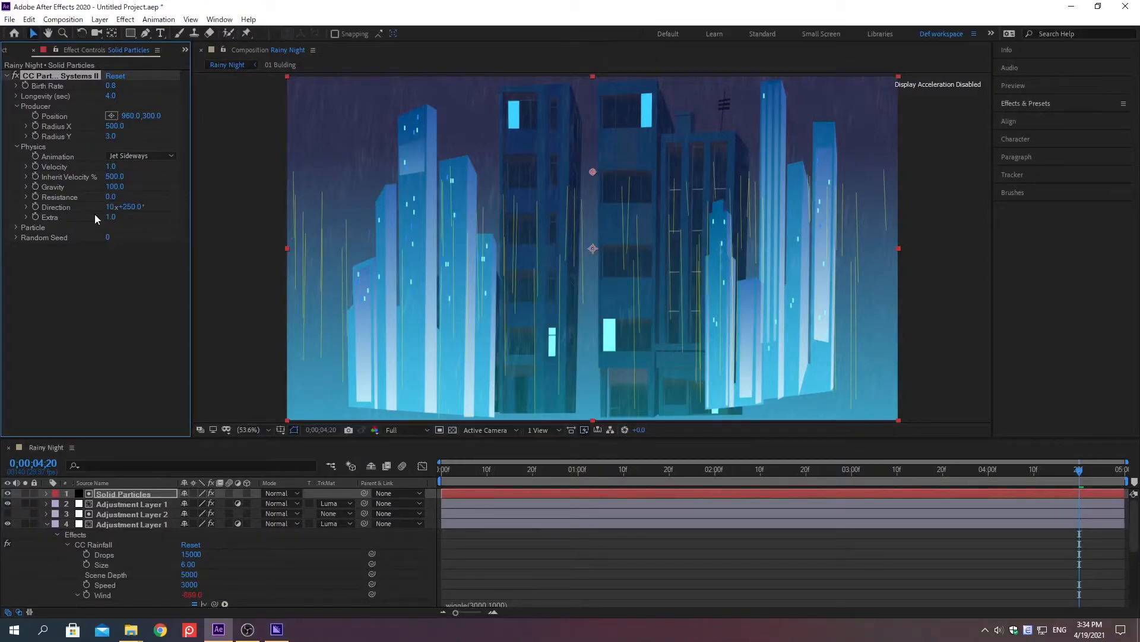
Expand the Particle settings of CC Particle Systems II and change the Particle Type to Shaded Sphere.
left_click(16, 227)
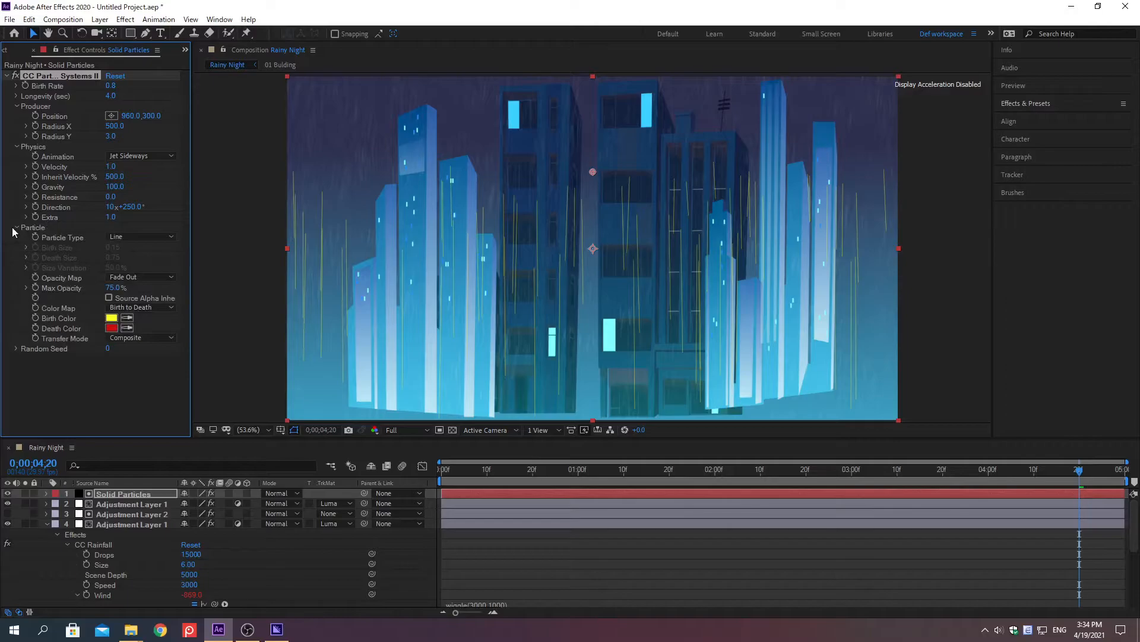
left_click(143, 239)
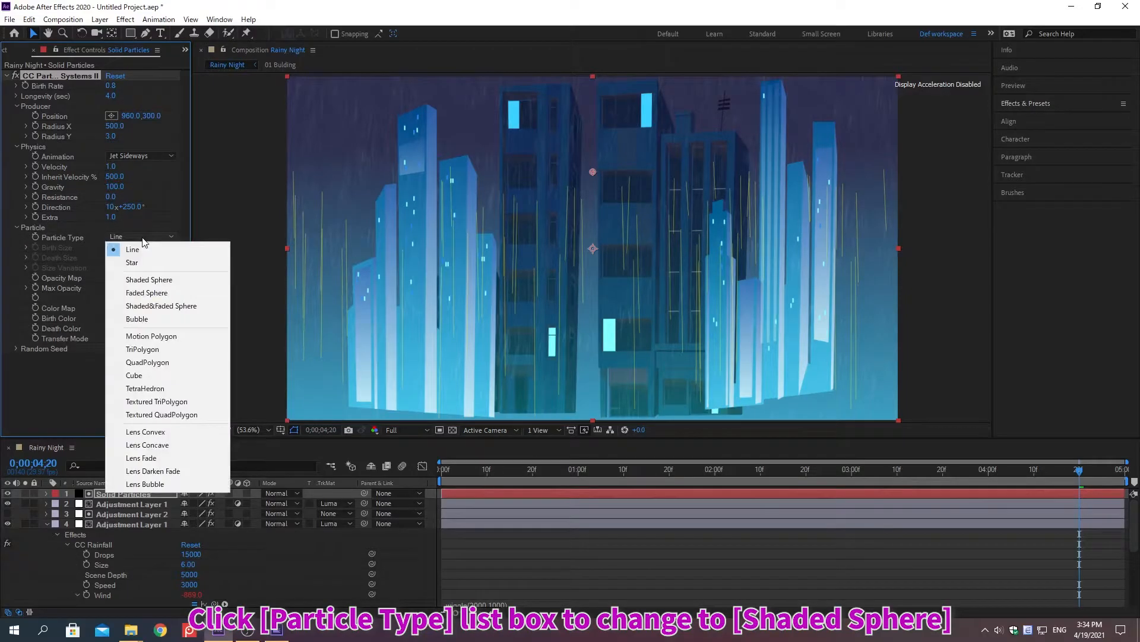
left_click(149, 280)
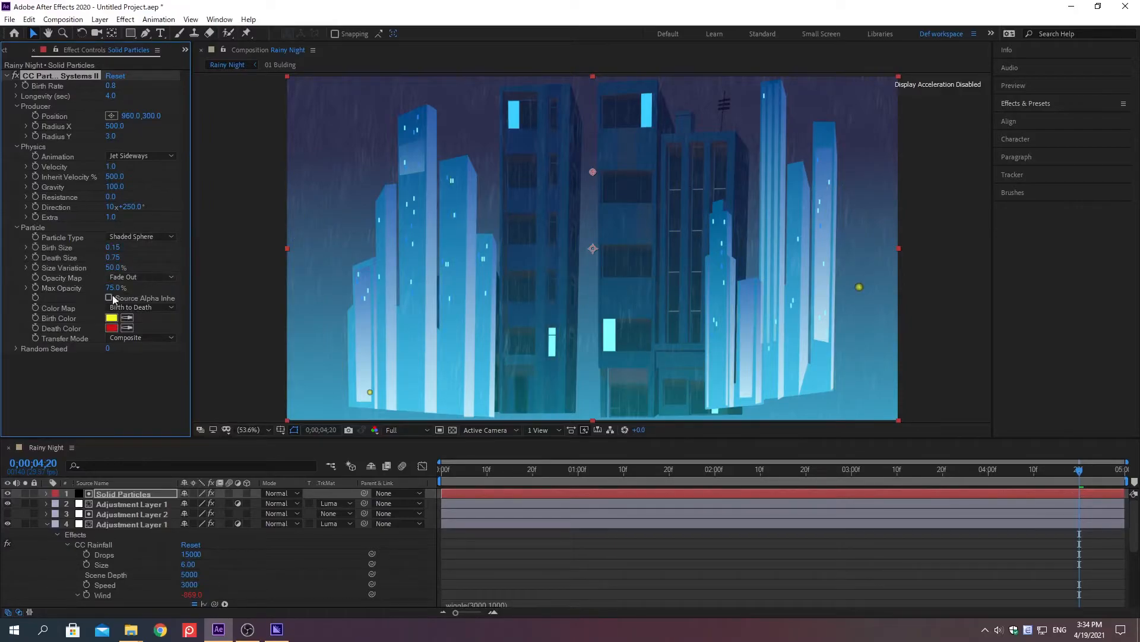
Set the particles' Birth Color to white (FFFFFF) and their Death Color to dark navy (1E1B40).
right_click(59, 321)
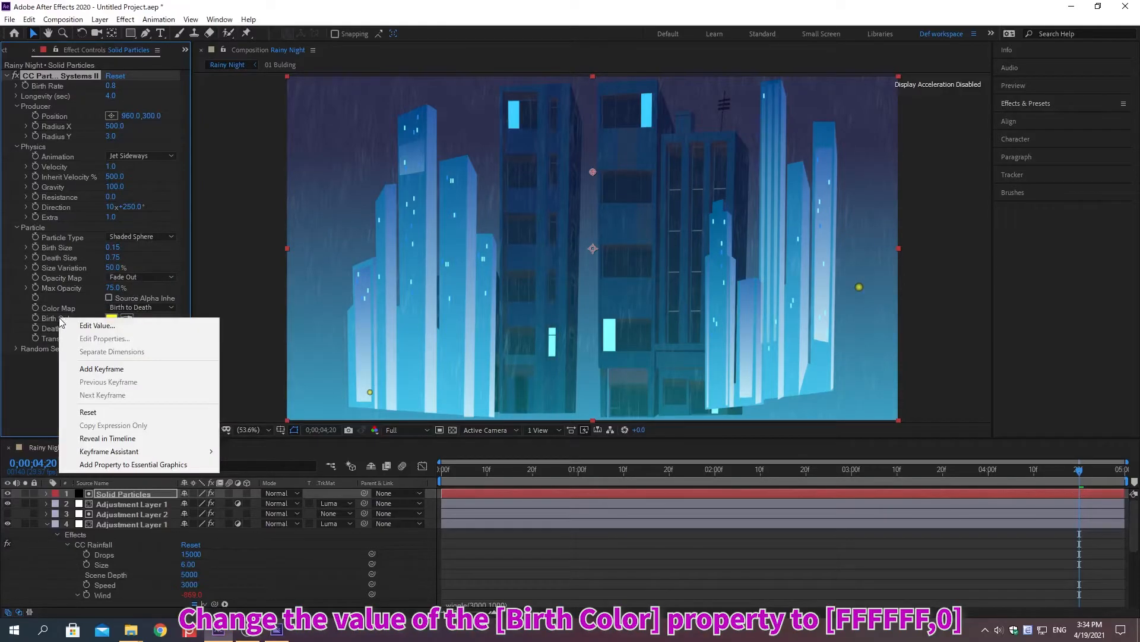
left_click(92, 326)
type("FFFFFF")
key("Return")
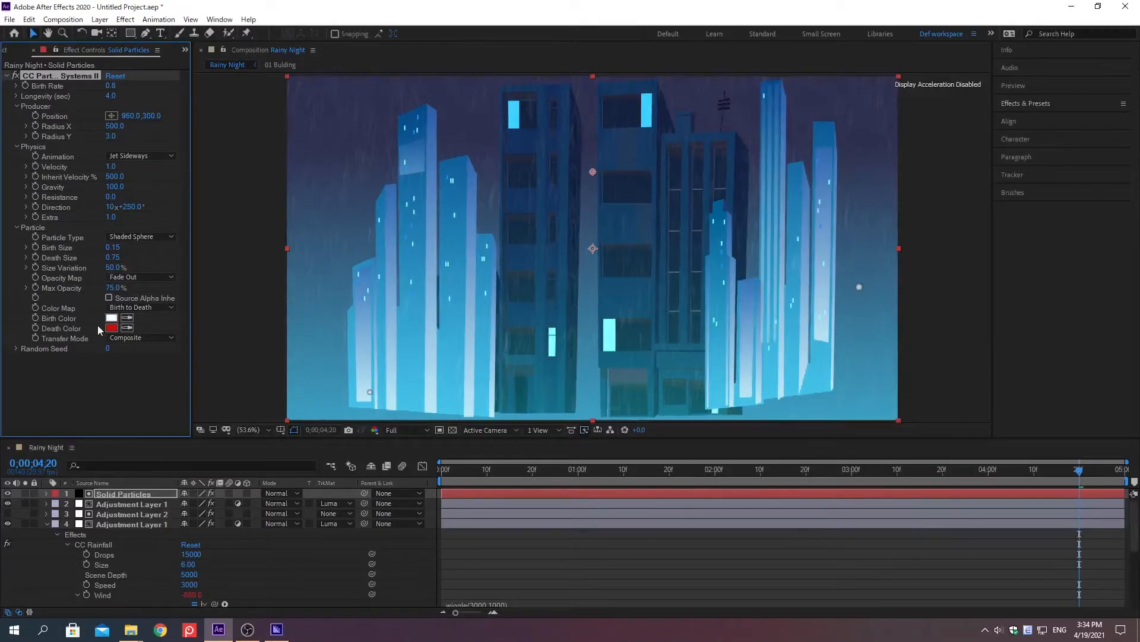
right_click(62, 328)
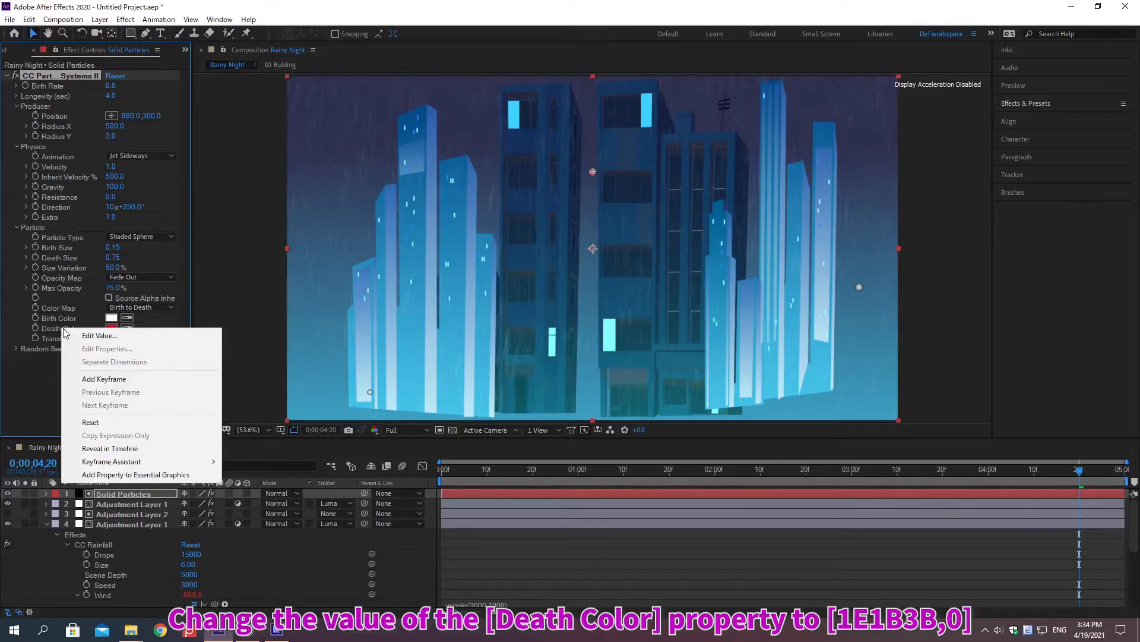
left_click(92, 336)
type("1E1B40")
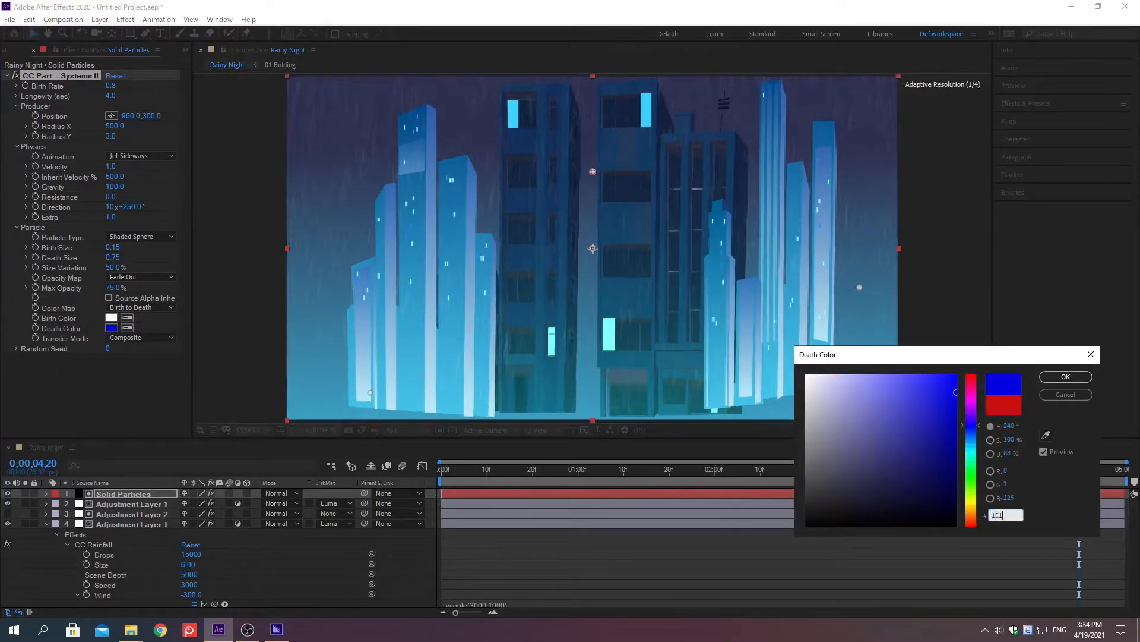
key("Return")
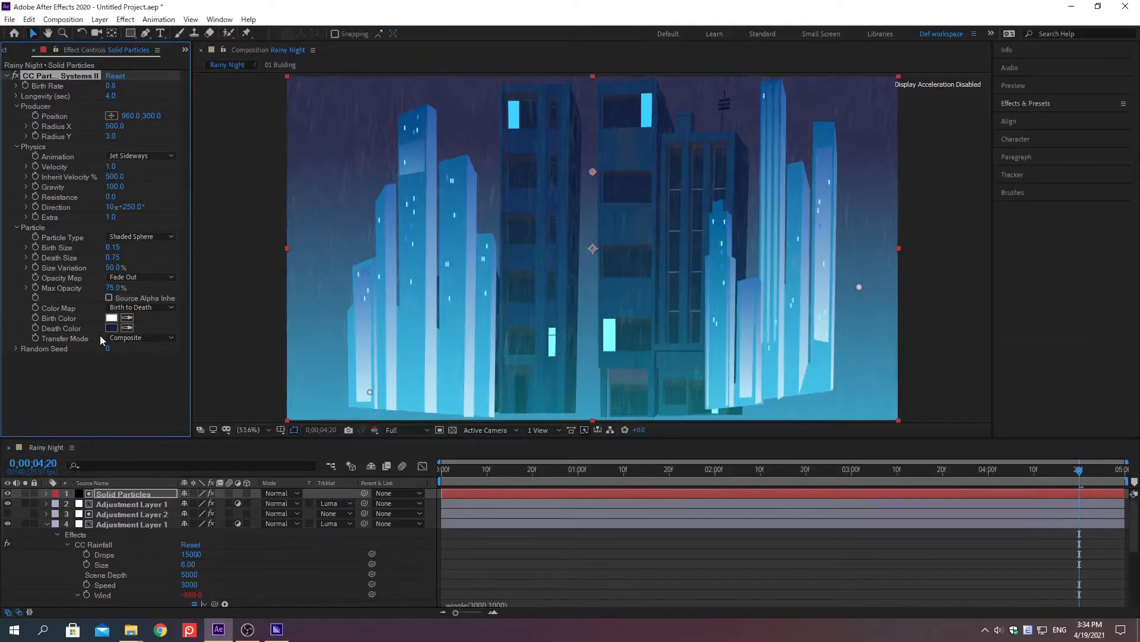
Collapse the CC Particle Systems II settings, then find the CC Radial Blur effect and apply it to the Solid Particles layer.
key("grave")
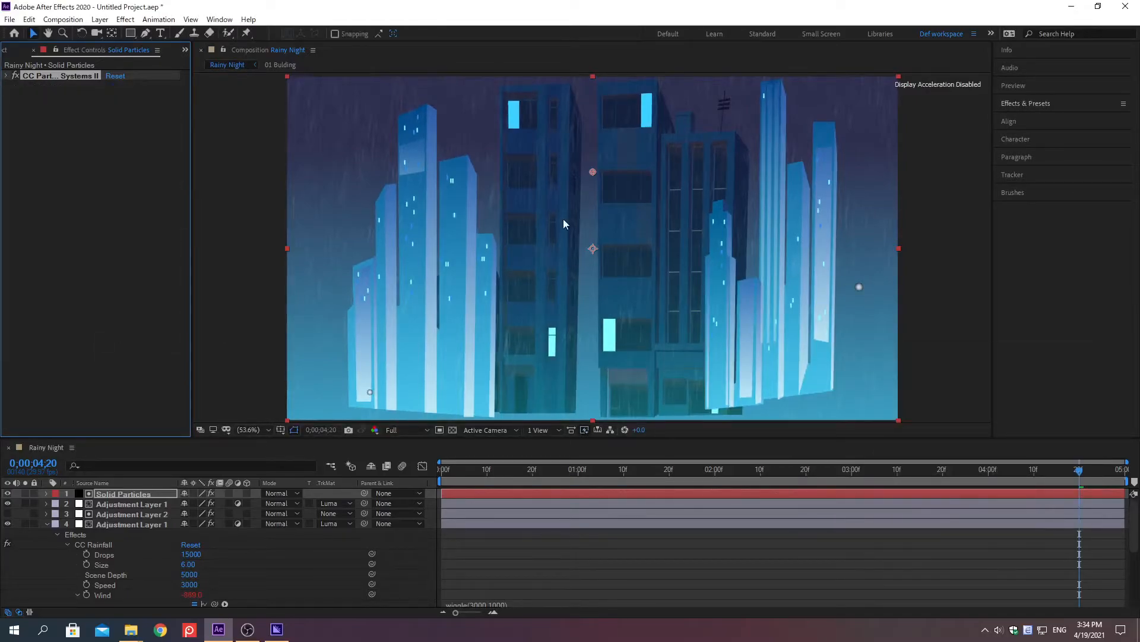
left_click(1027, 104)
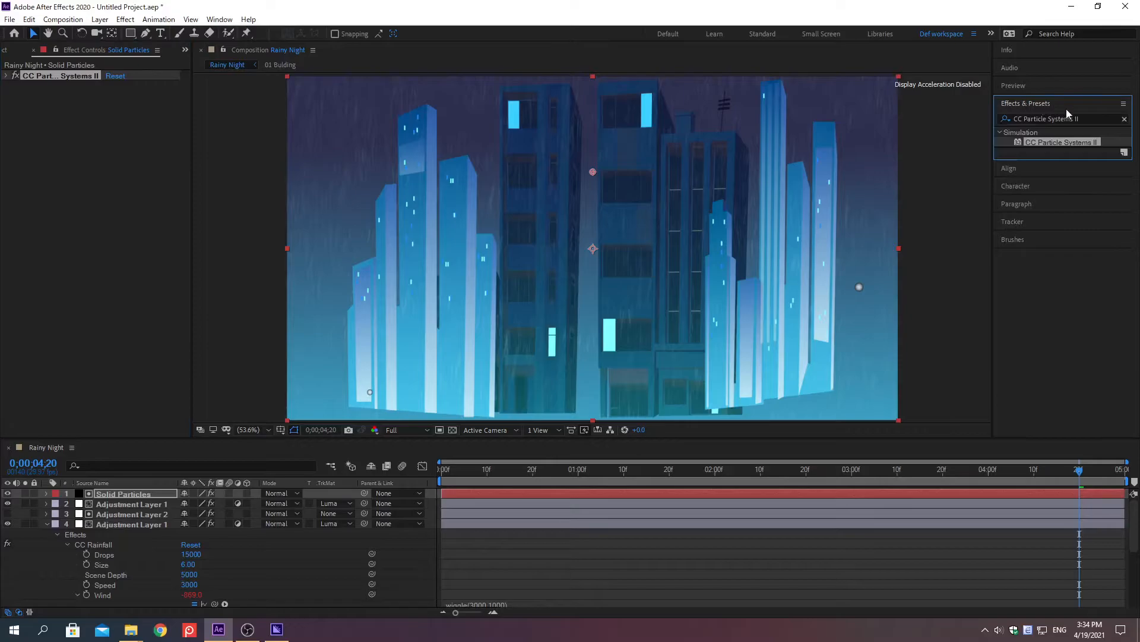
left_click(1124, 119)
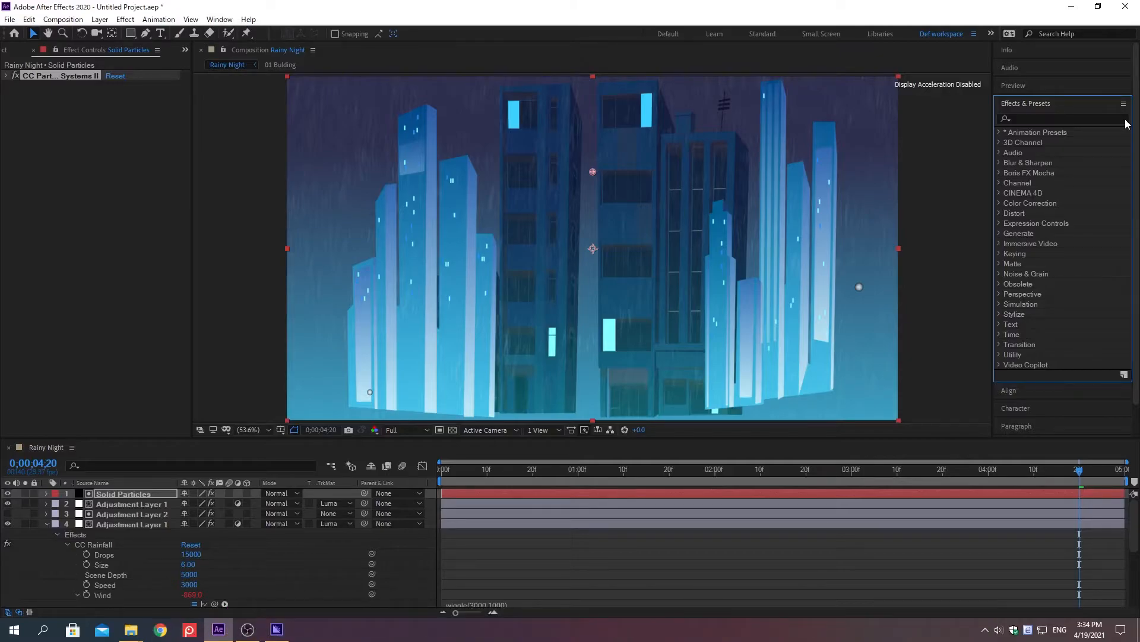
left_click(1025, 118)
type("cc Radial Bl")
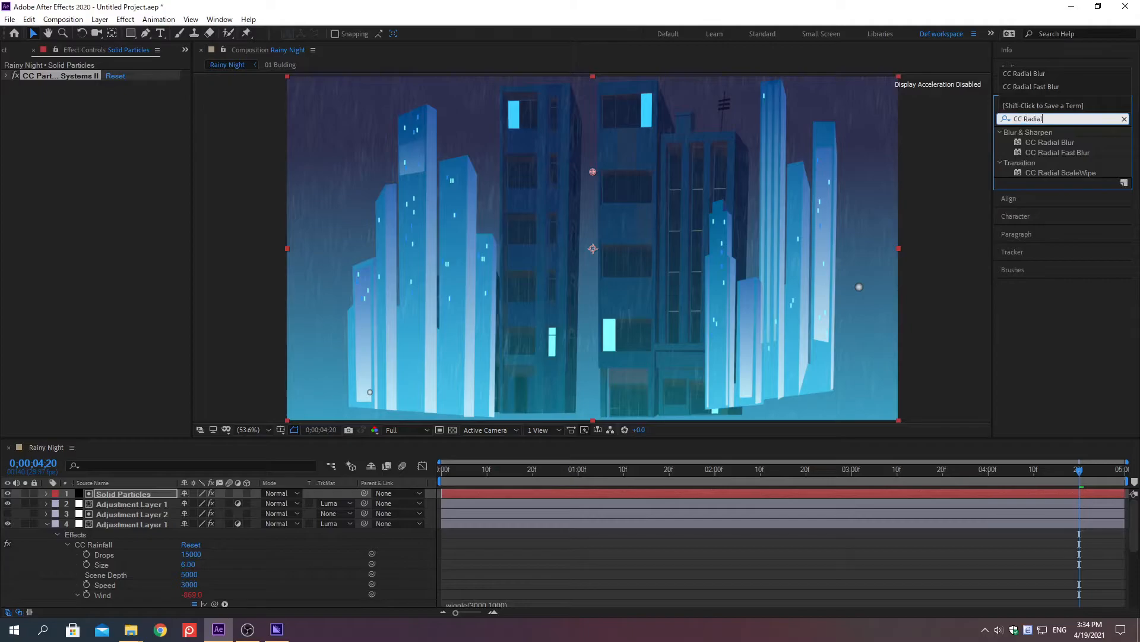
type("ur")
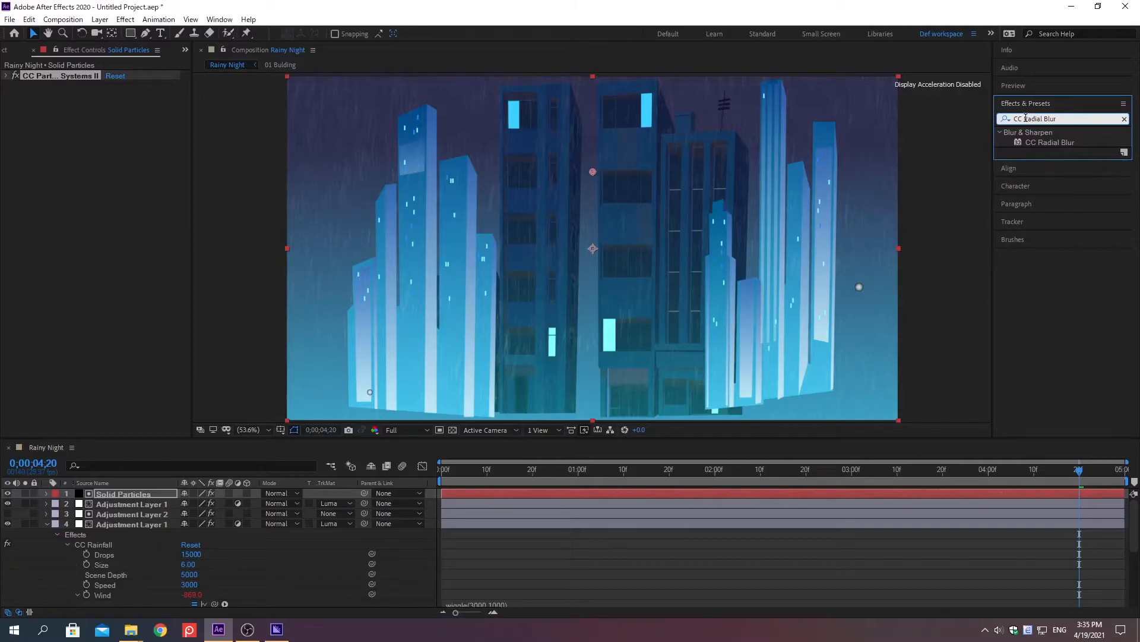
key("Return")
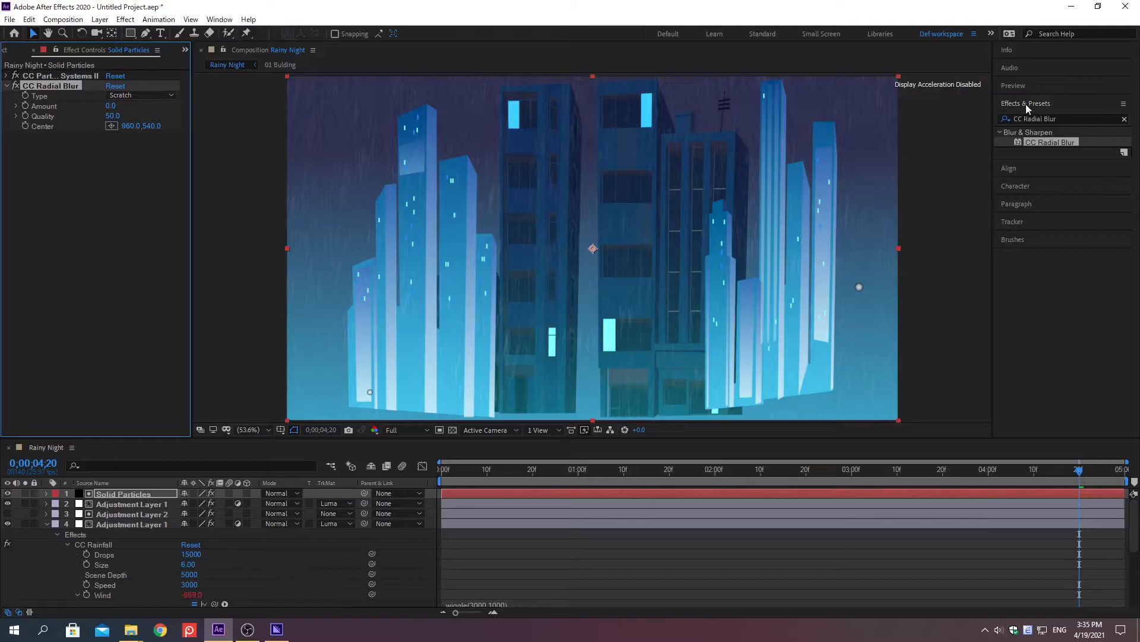
left_click(1028, 105)
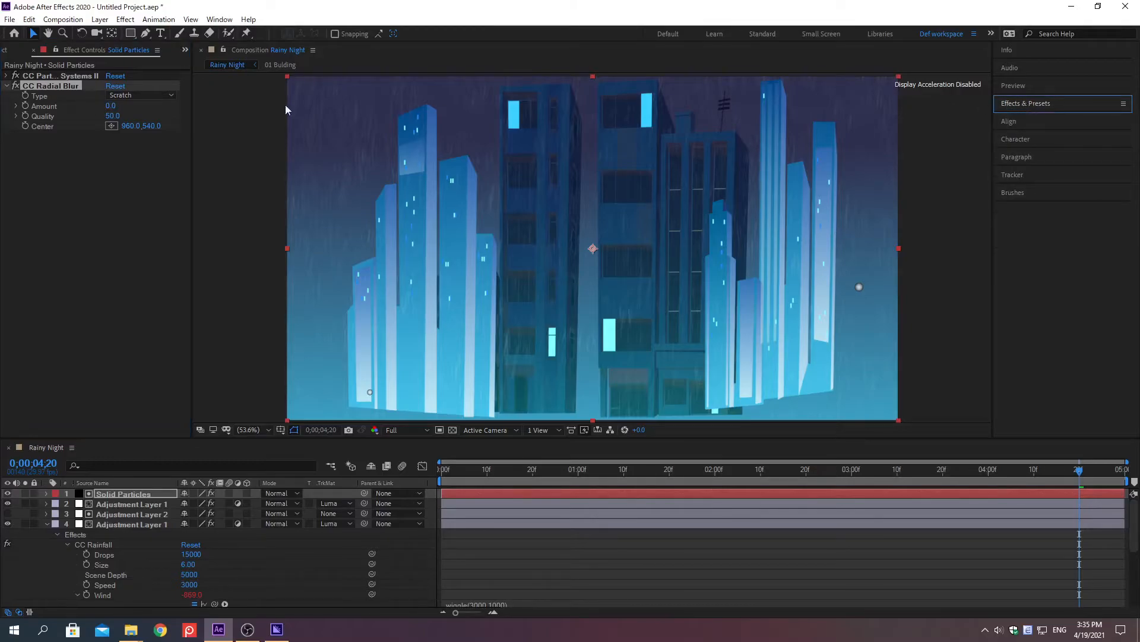
Set the CC Radial Blur effect's Amount to 10 on the Solid Particles layer.
right_click(45, 108)
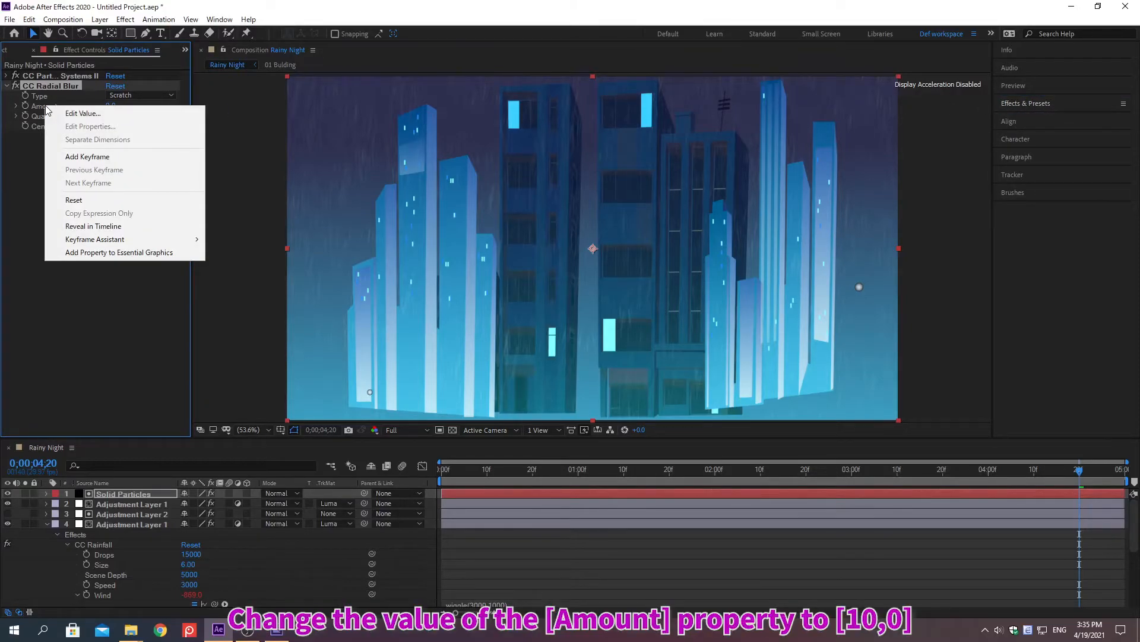
left_click(83, 112)
type("10")
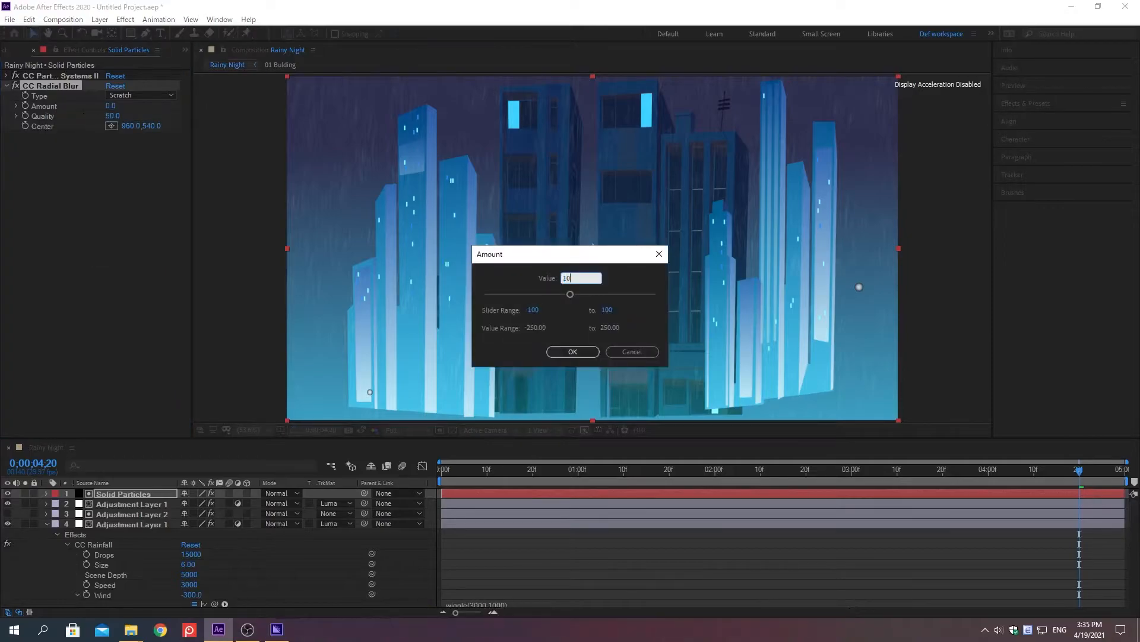
key("Return")
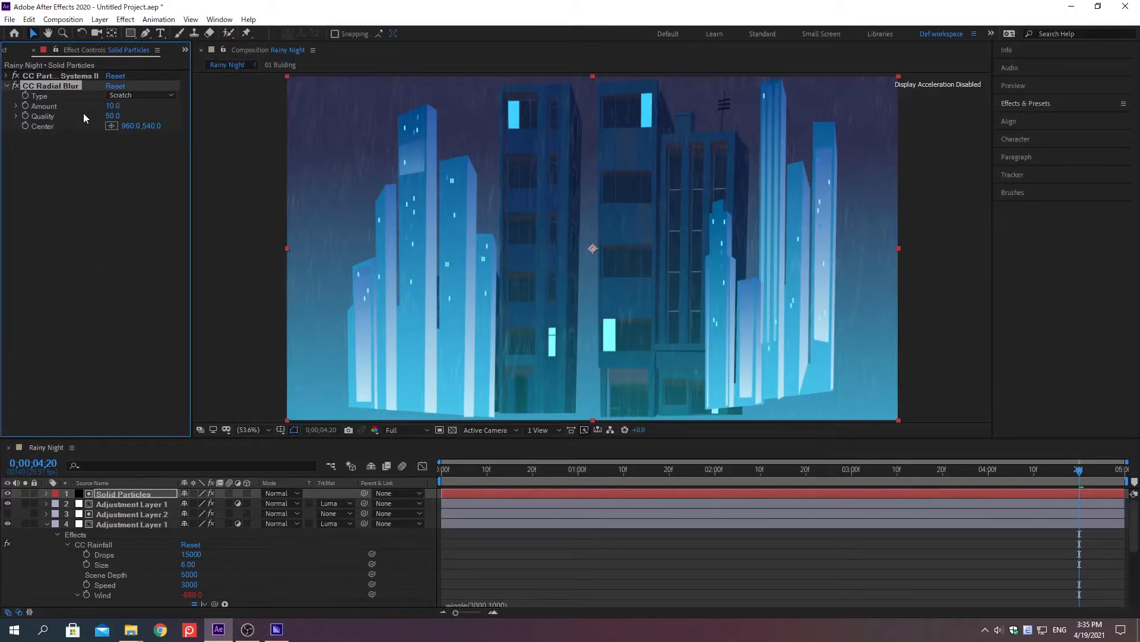
Find the Color Correction Exposure effect and apply it to the Solid Particles layer.
left_click(1025, 102)
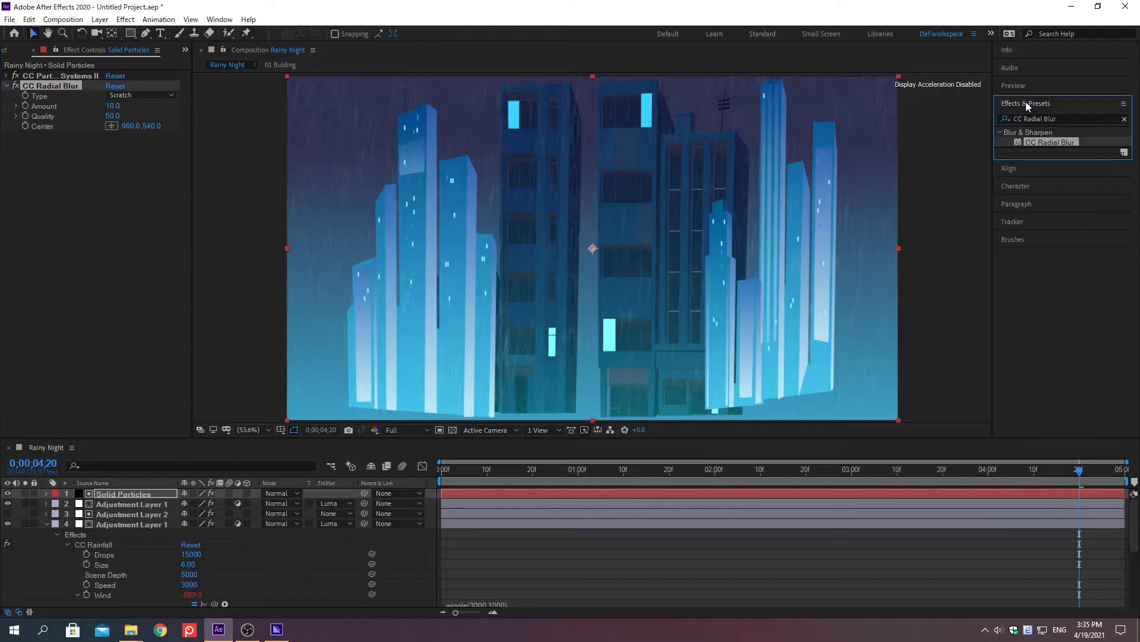
left_click(1124, 120)
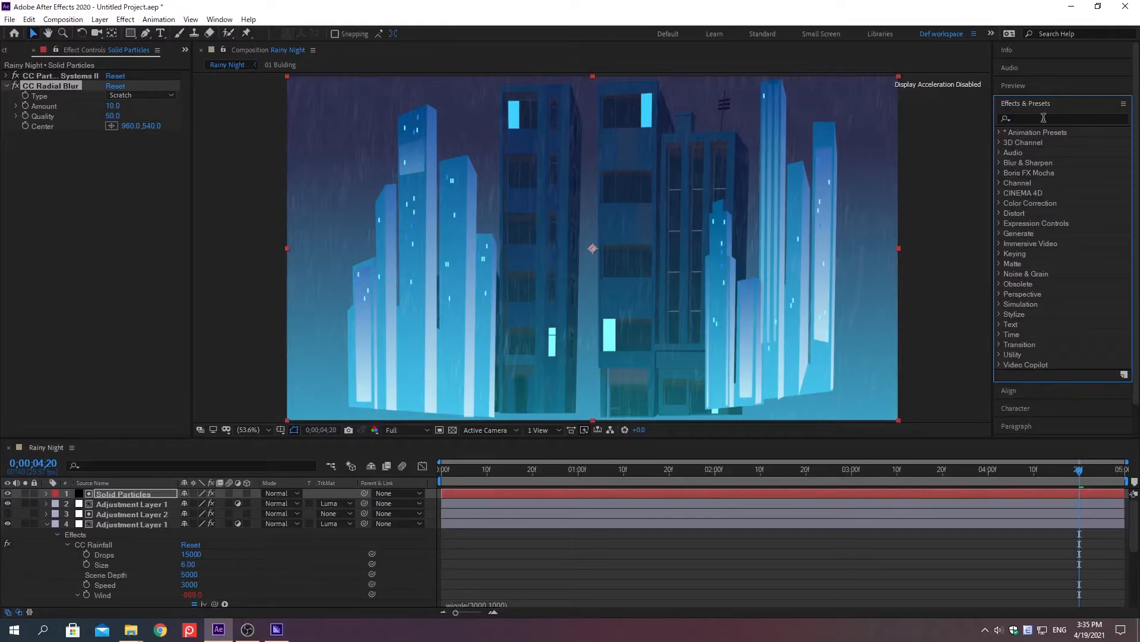
left_click(1026, 118)
type("Exposure")
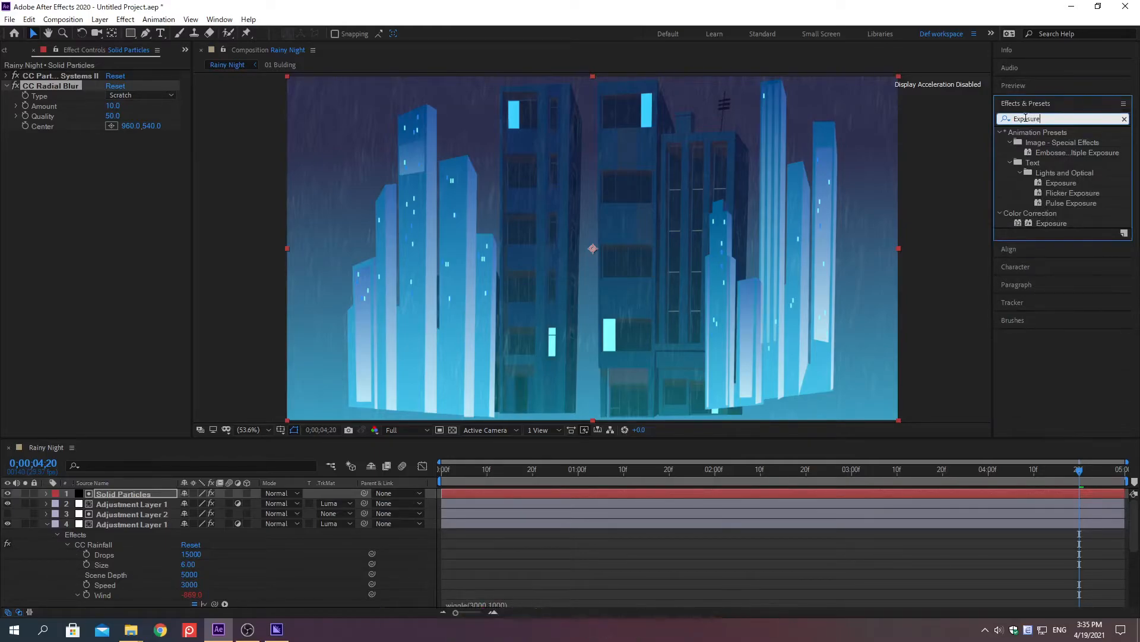
double_click(1039, 222)
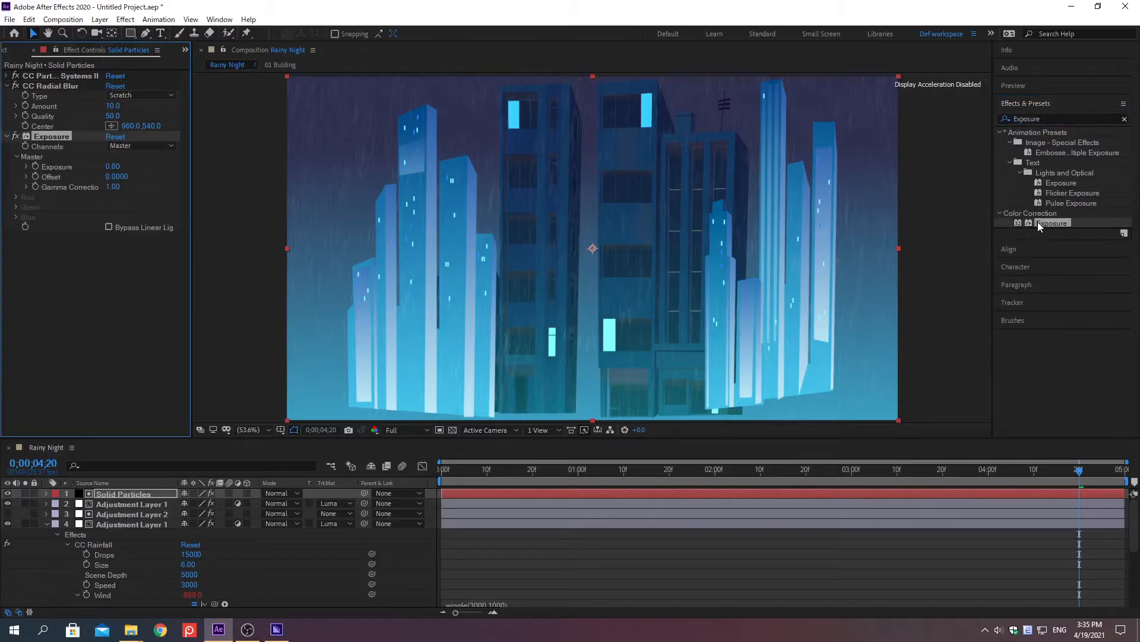
left_click(1027, 104)
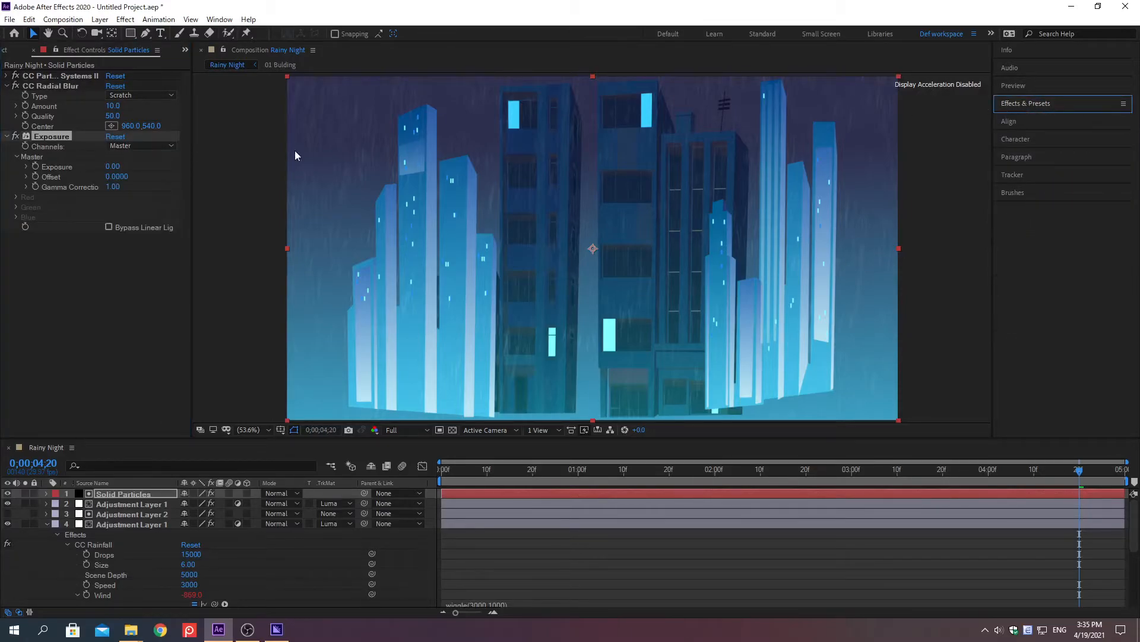
Set the master Exposure value of the Exposure effect to 10 on the Solid Particles layer.
right_click(59, 168)
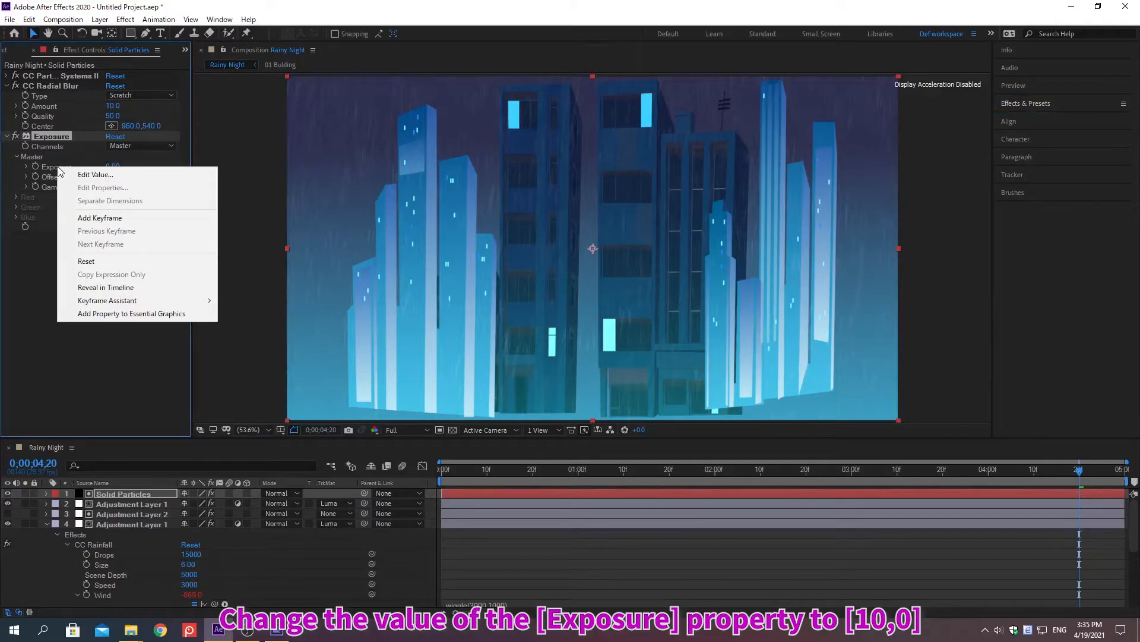
left_click(95, 174)
type("10")
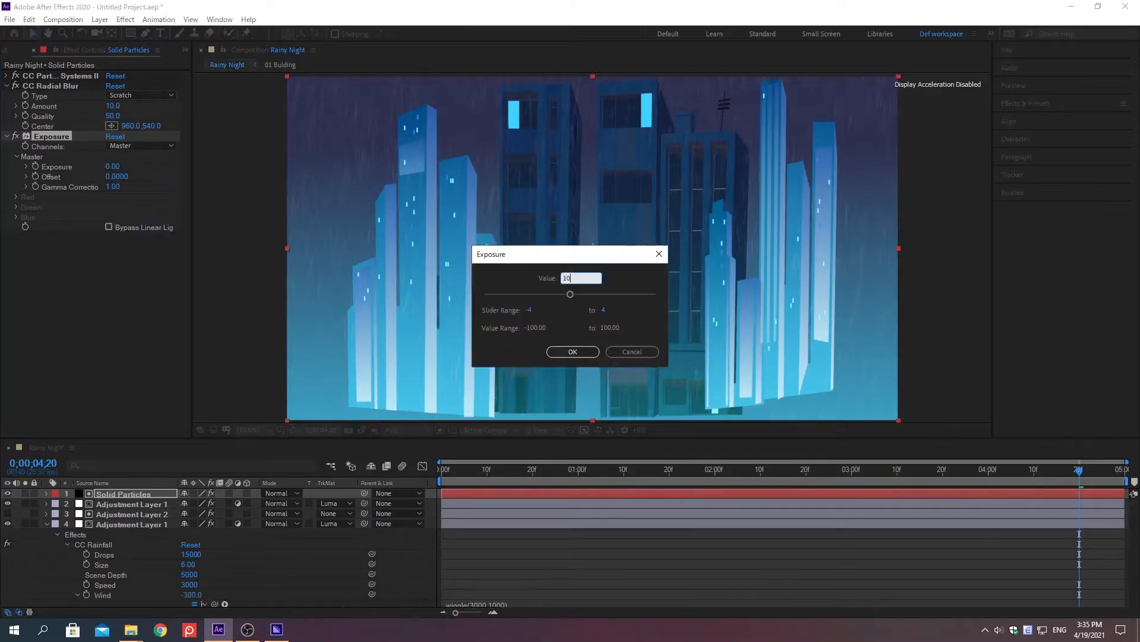
key("Return")
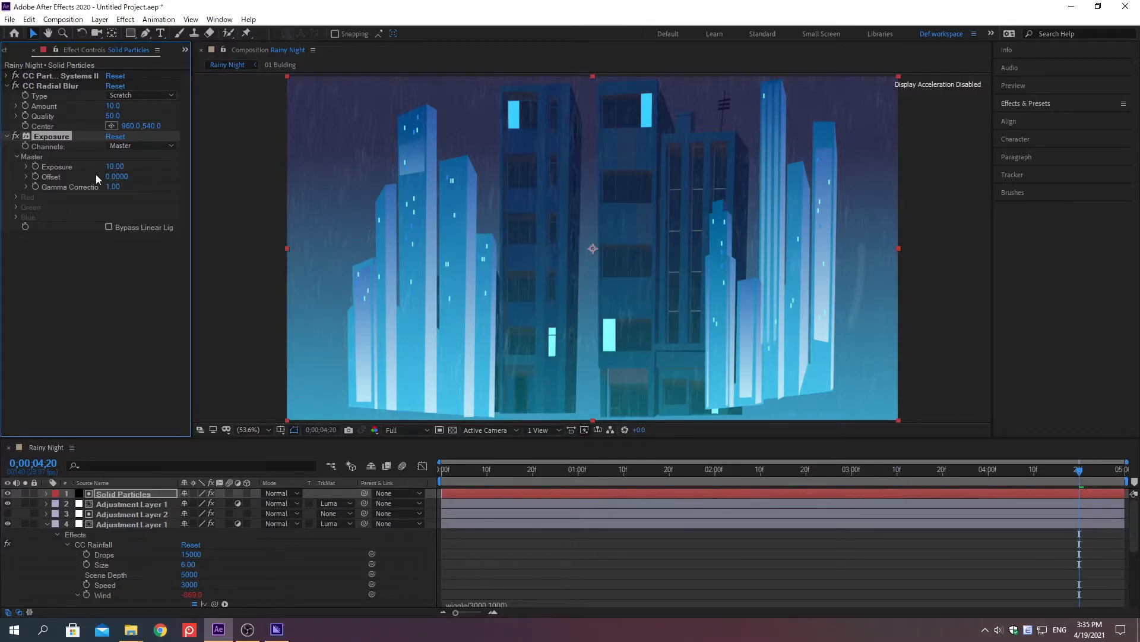
Preview the Rainy Night composition from its first frame to check the blurred, brightened particles.
key("Home")
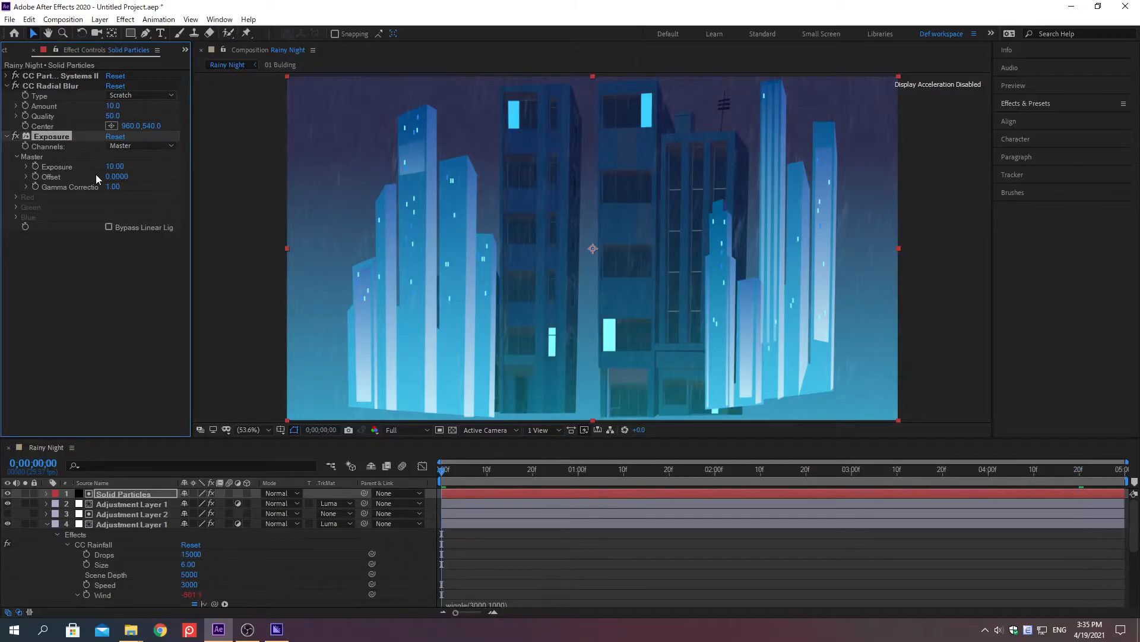
key("space")
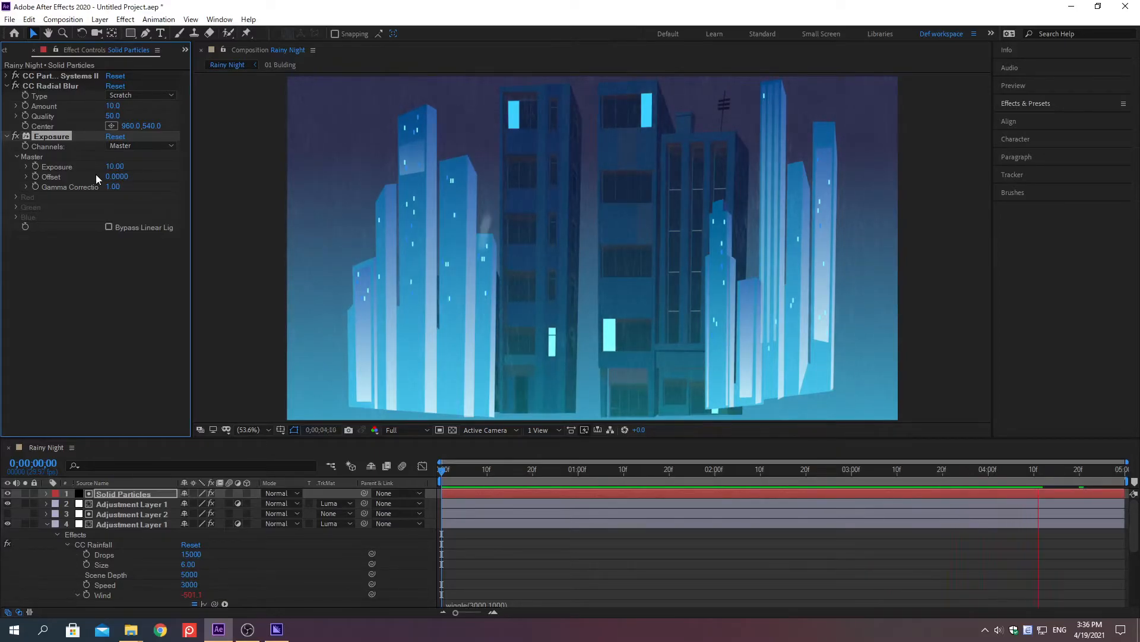
key("space")
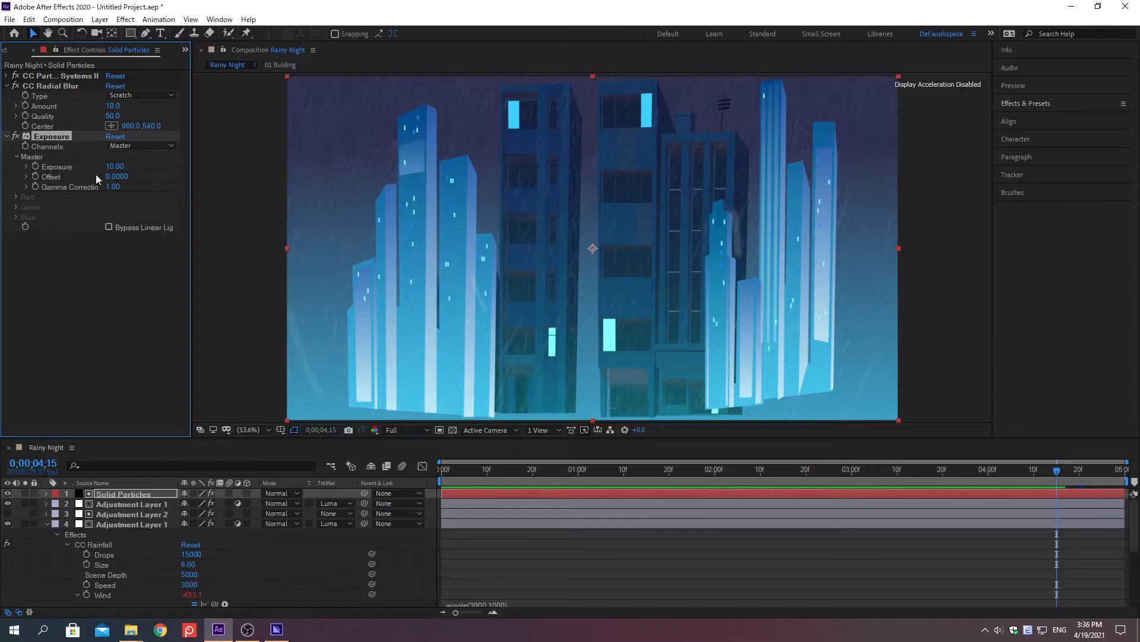
Pre-compose all five layers into a new composition named Running Rain, moving all attributes into it.
left_click(46, 524)
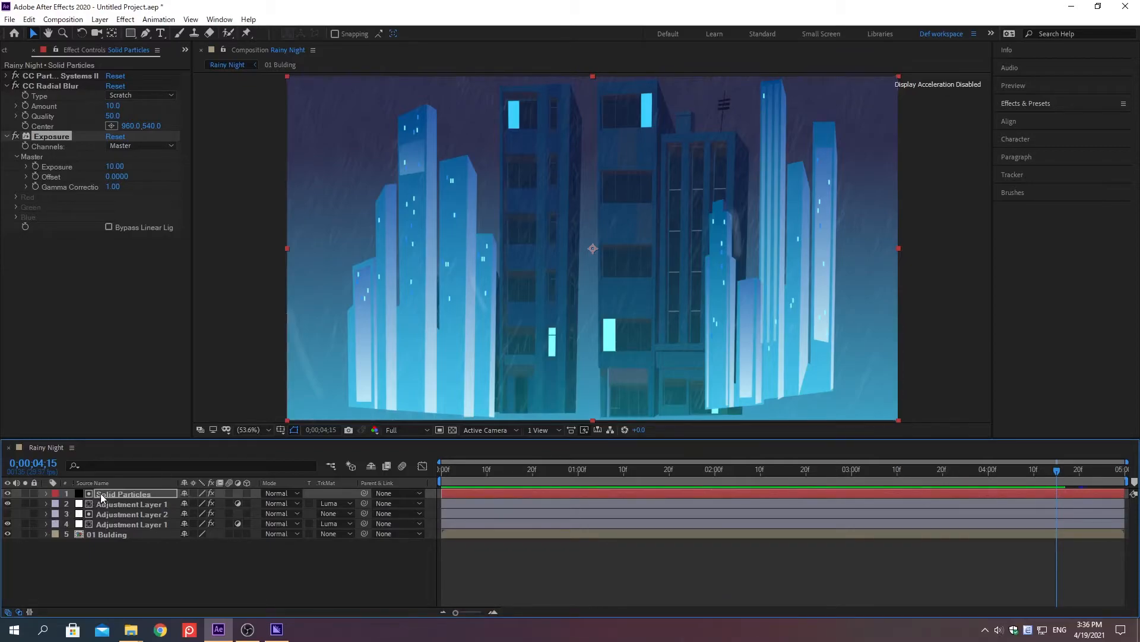
left_click(100, 535, "shift")
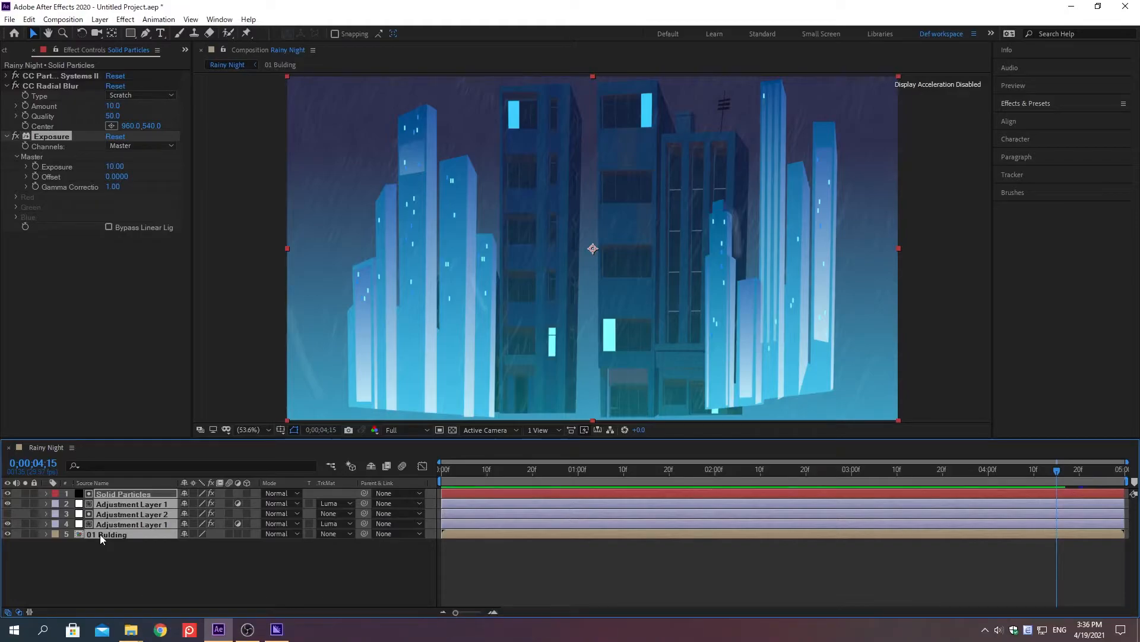
key("ctrl+shift+c")
type("Runni")
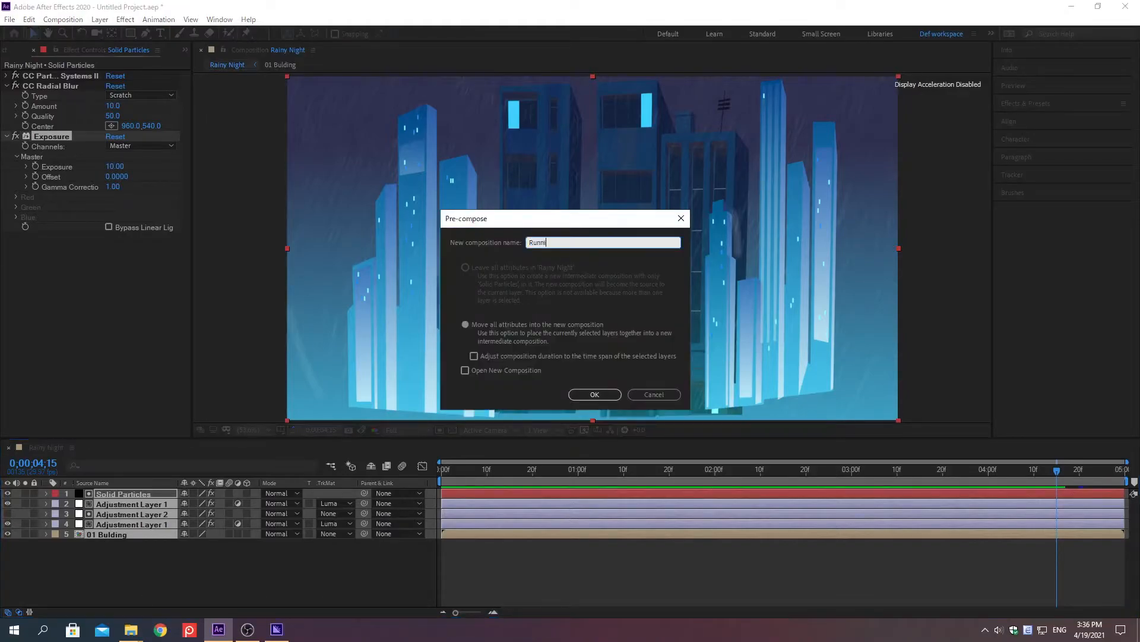
type("ng Rain")
left_click(465, 325)
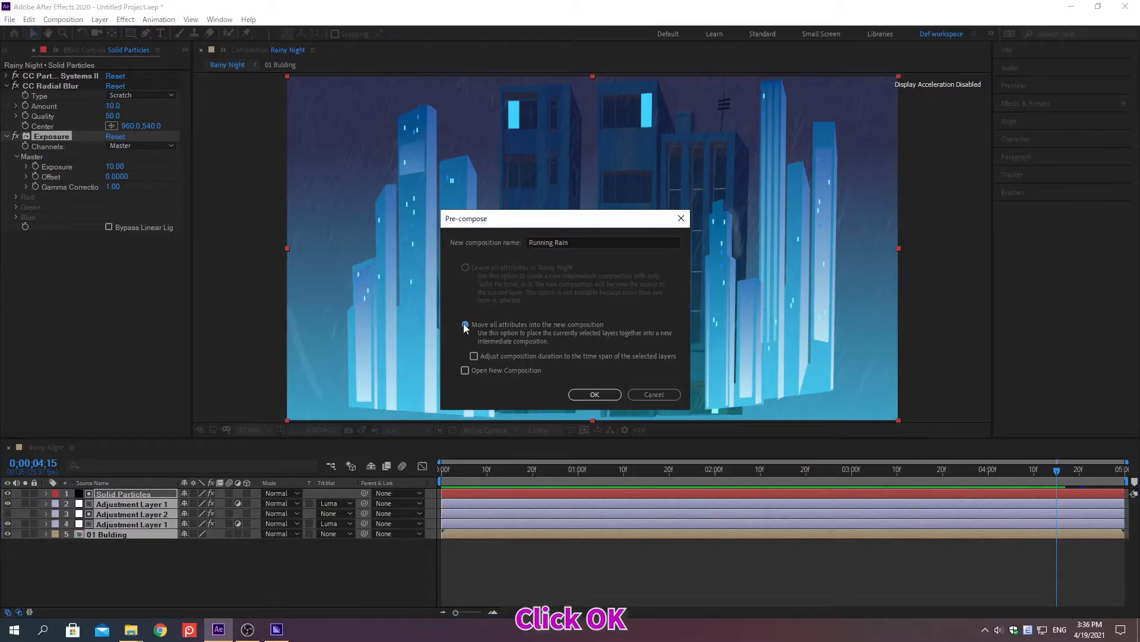
left_click(594, 395)
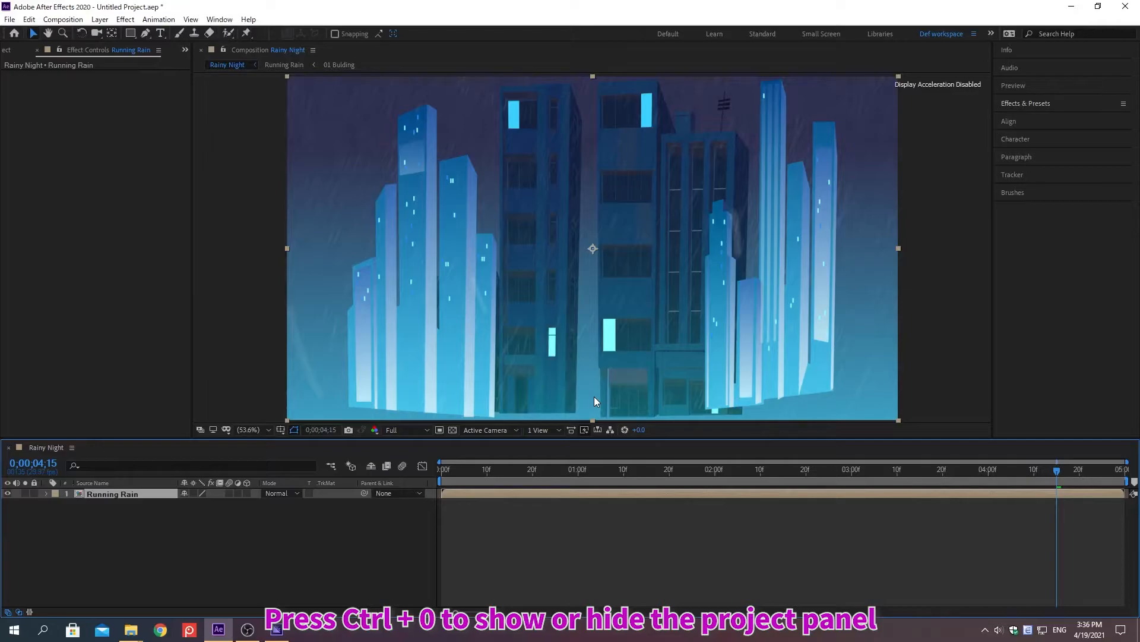
Return to the first frame, show the project items and choose 02 Balcony.ai as the file to import.
key("Home")
key("ctrl+0")
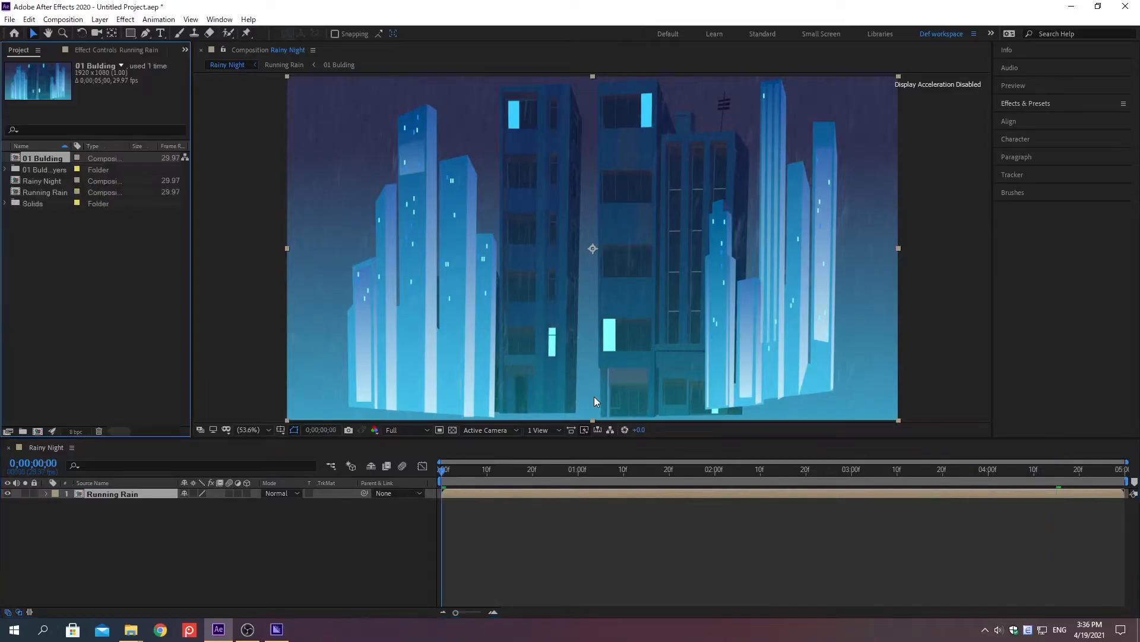
key("ctrl+i")
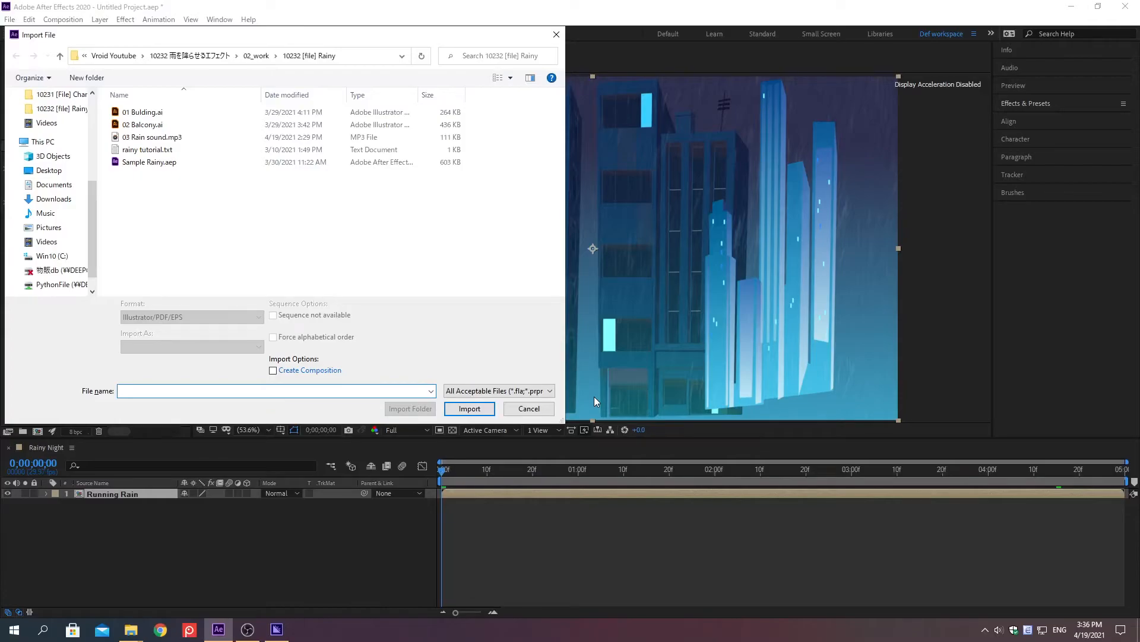
key("alt+d")
key("ctrl+v")
key("Return")
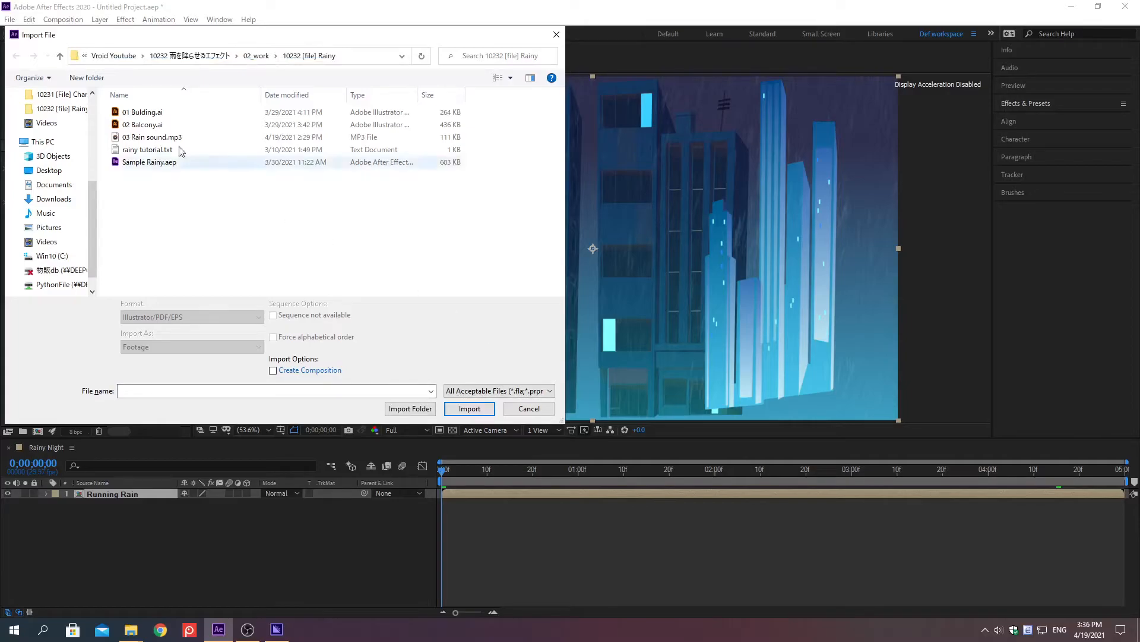
left_click(143, 125)
double_click(144, 126)
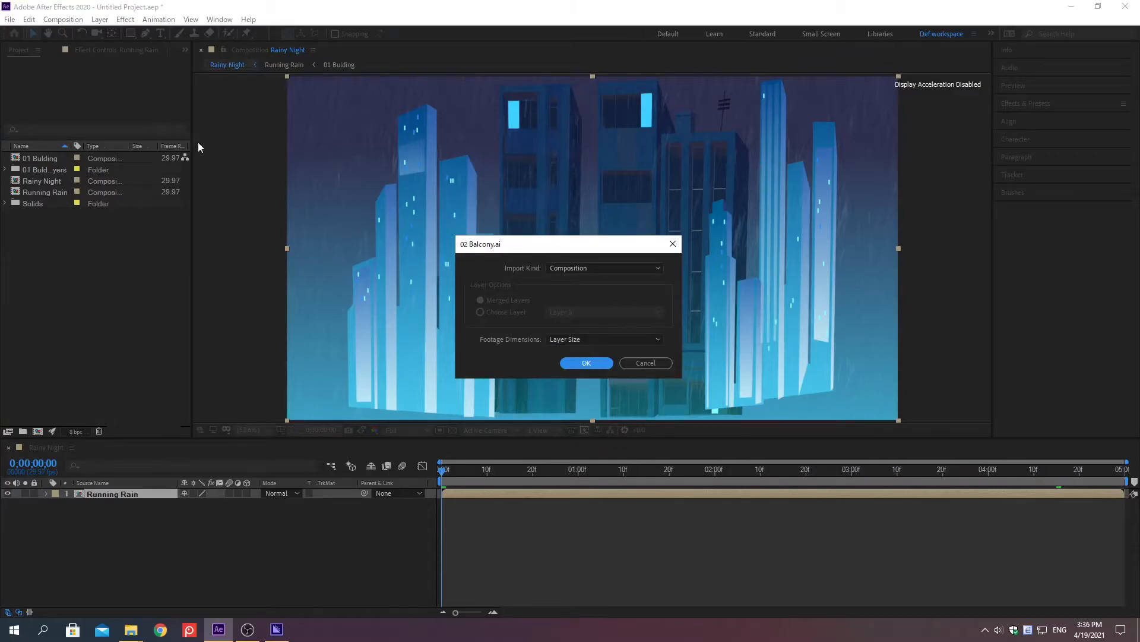
Import 02 Balcony.ai as a Composition with its footage dimensions set to Layer Size.
left_click(586, 268)
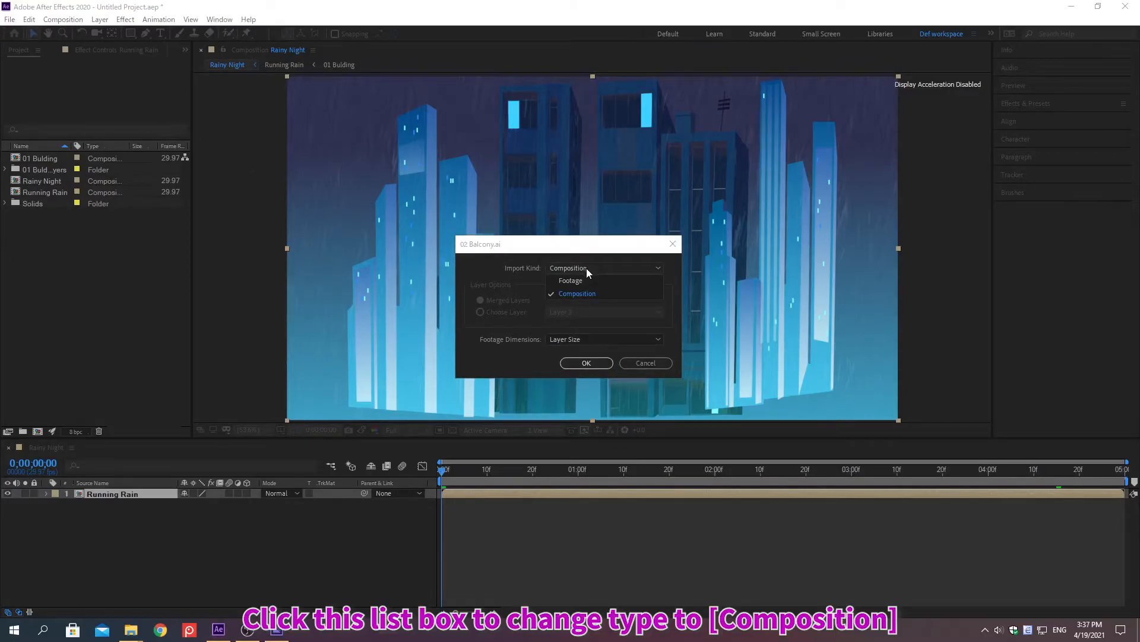
left_click(588, 294)
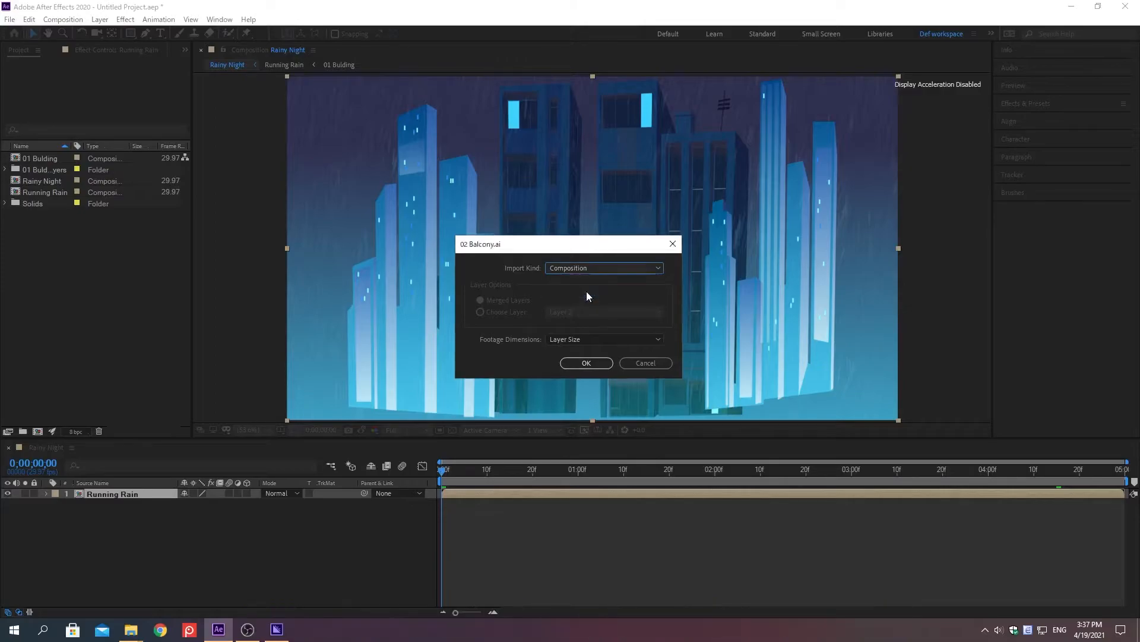
left_click(589, 339)
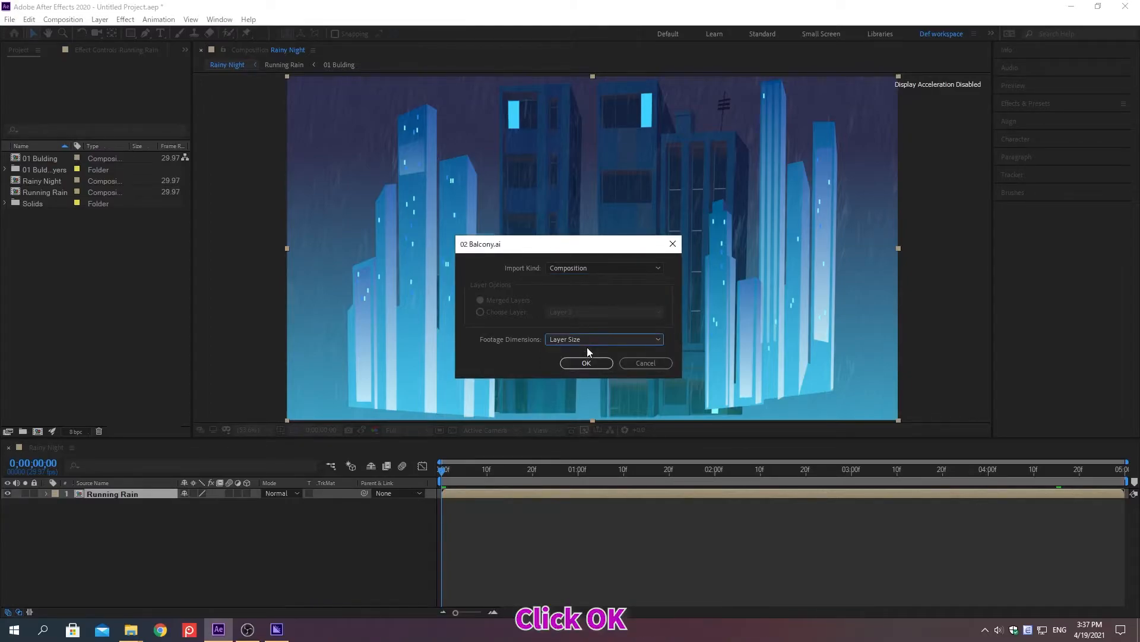
left_click(586, 363)
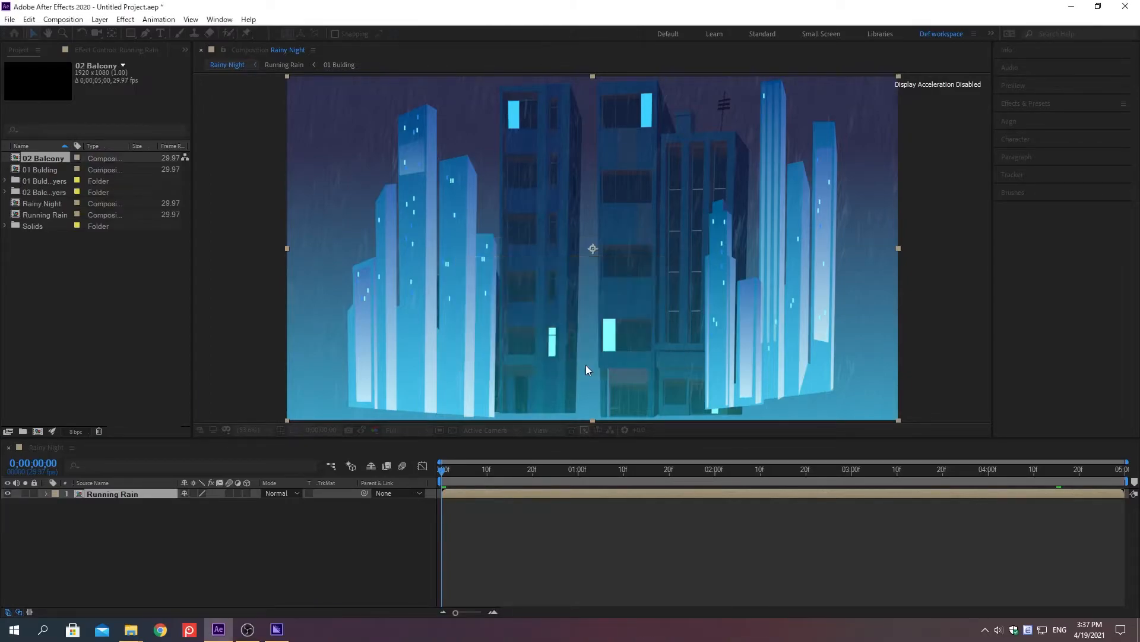
Add the 02 Balcony composition to the Rainy Night timeline and place it above the Running Rain layer.
left_click(91, 321)
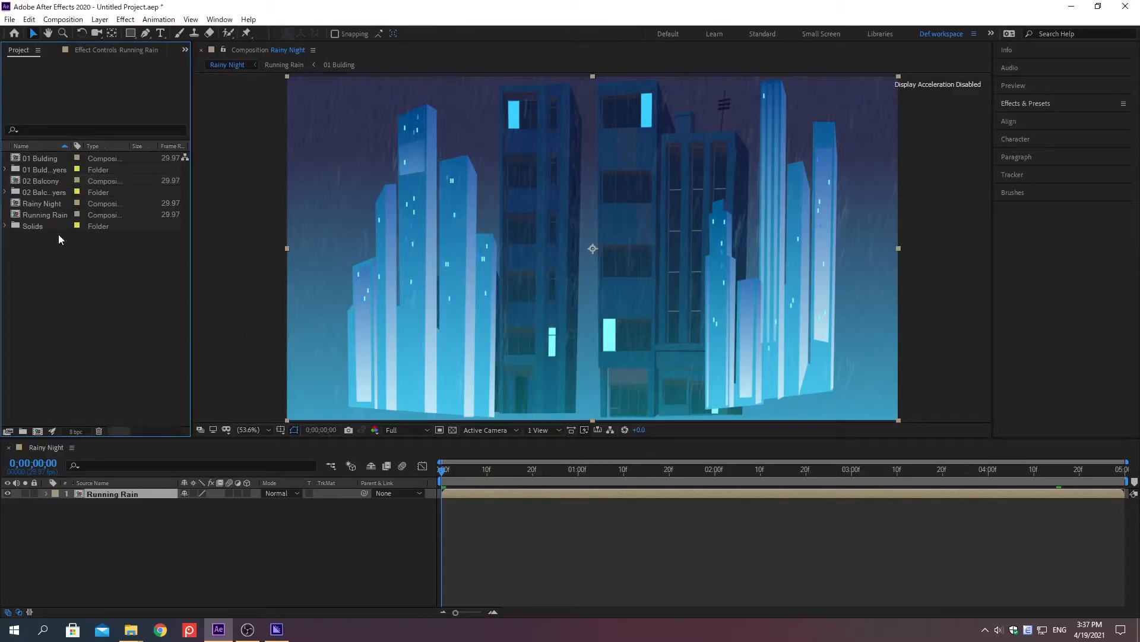
left_click(38, 181)
left_click_drag(37, 179, 140, 535)
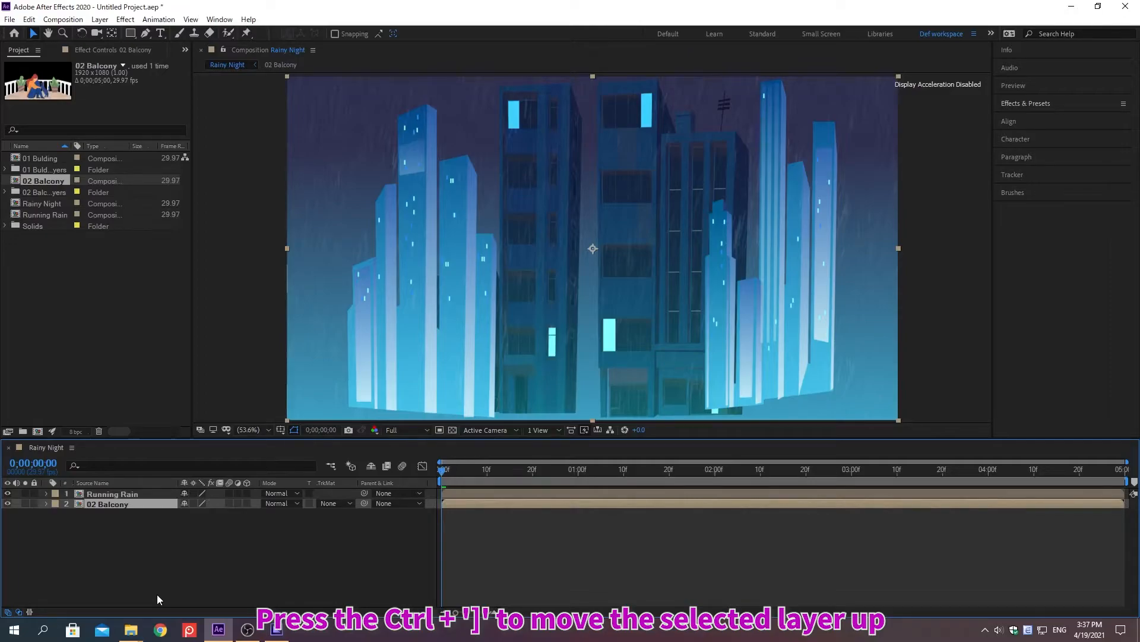
key("ctrl+bracketright")
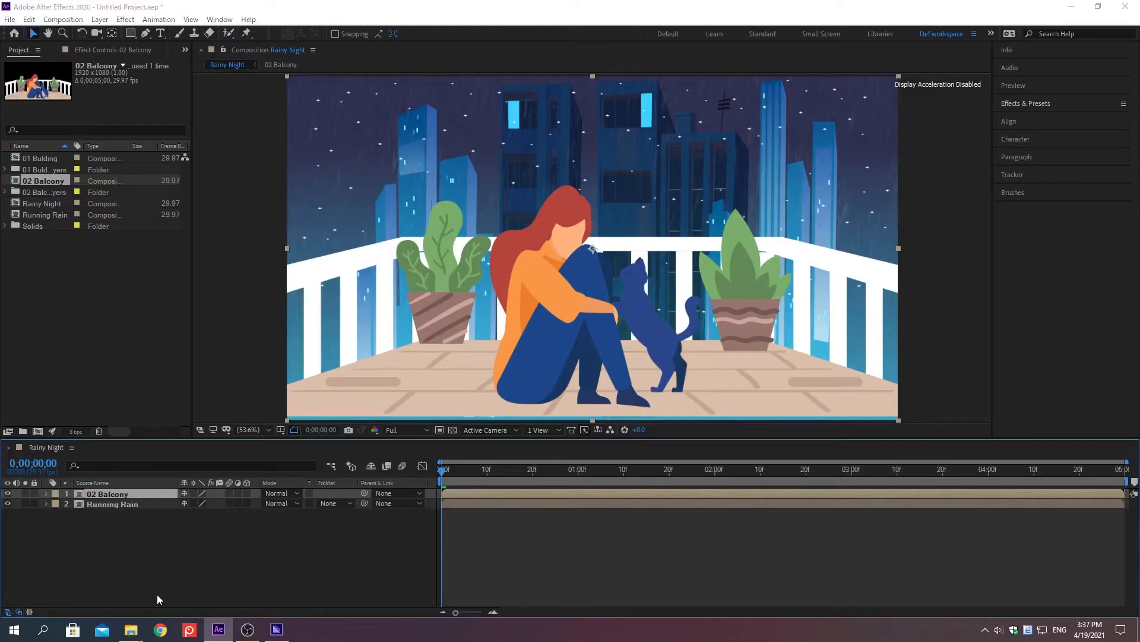
key("ctrl+y")
type("Drop")
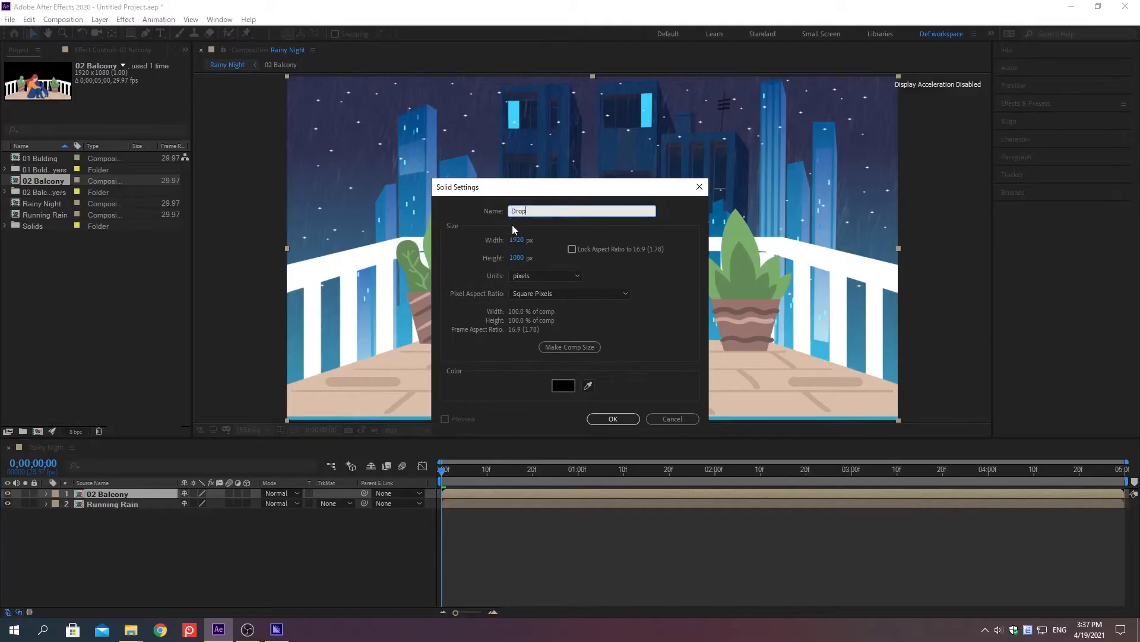
left_click(564, 386)
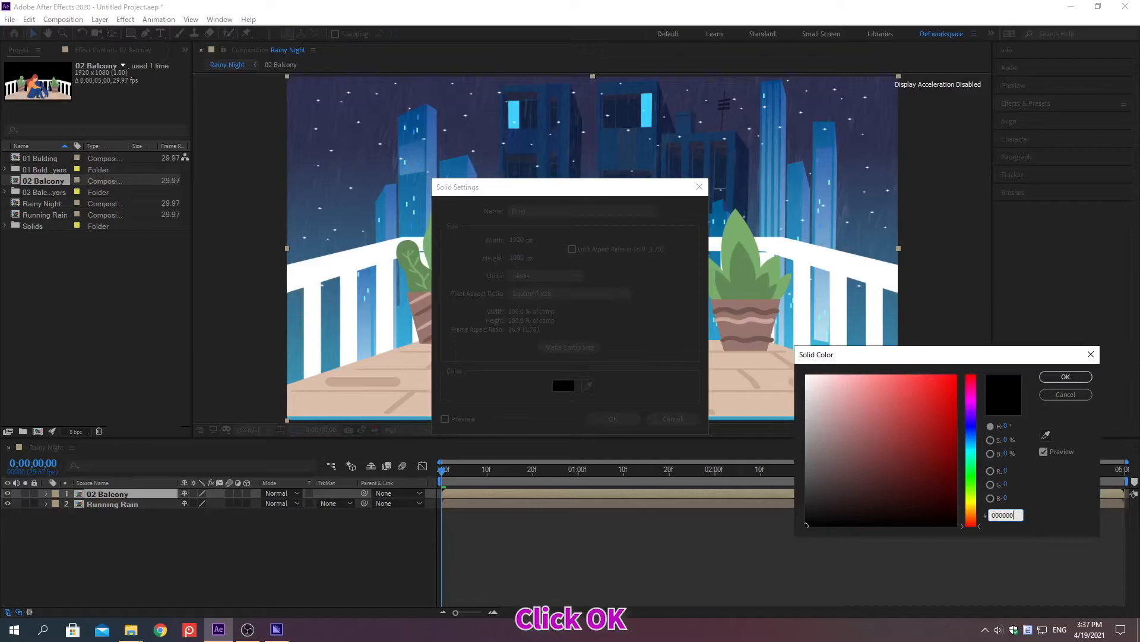
left_click(1066, 377)
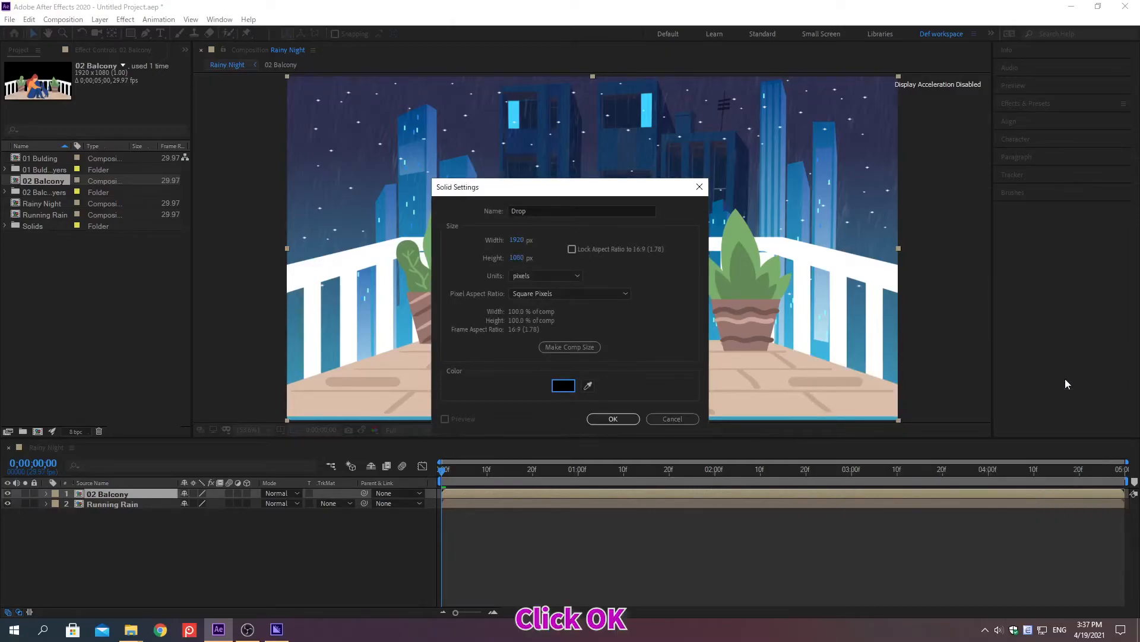
left_click(612, 419)
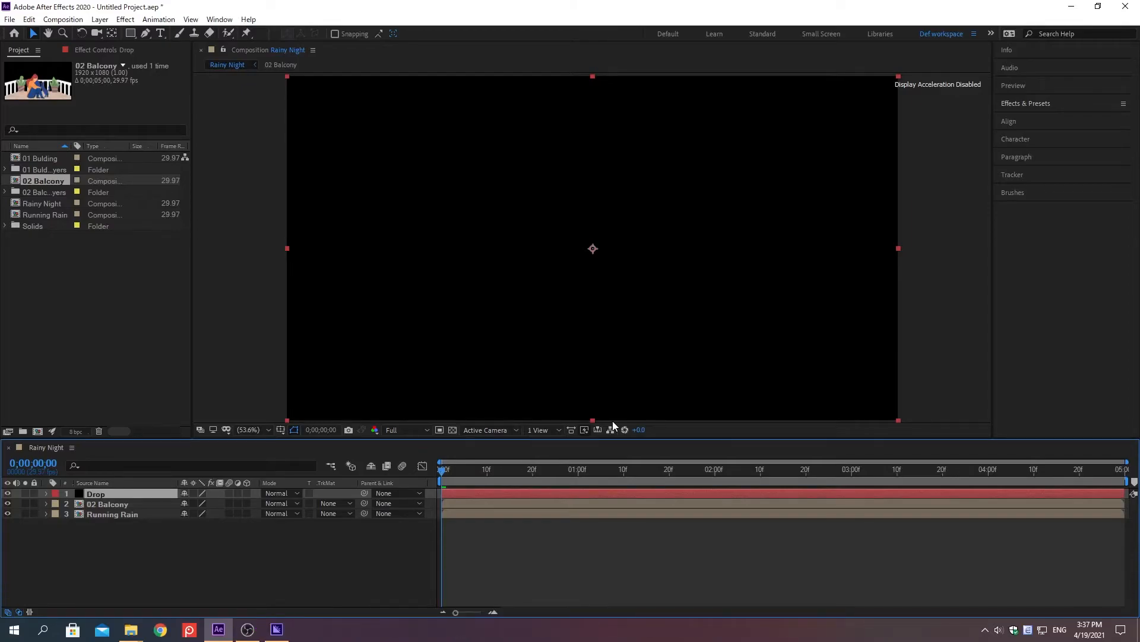
key("ctrl+bracketleft")
Find the CC Particle Systems II effect and apply it to the Drop layer.
left_click(1025, 104)
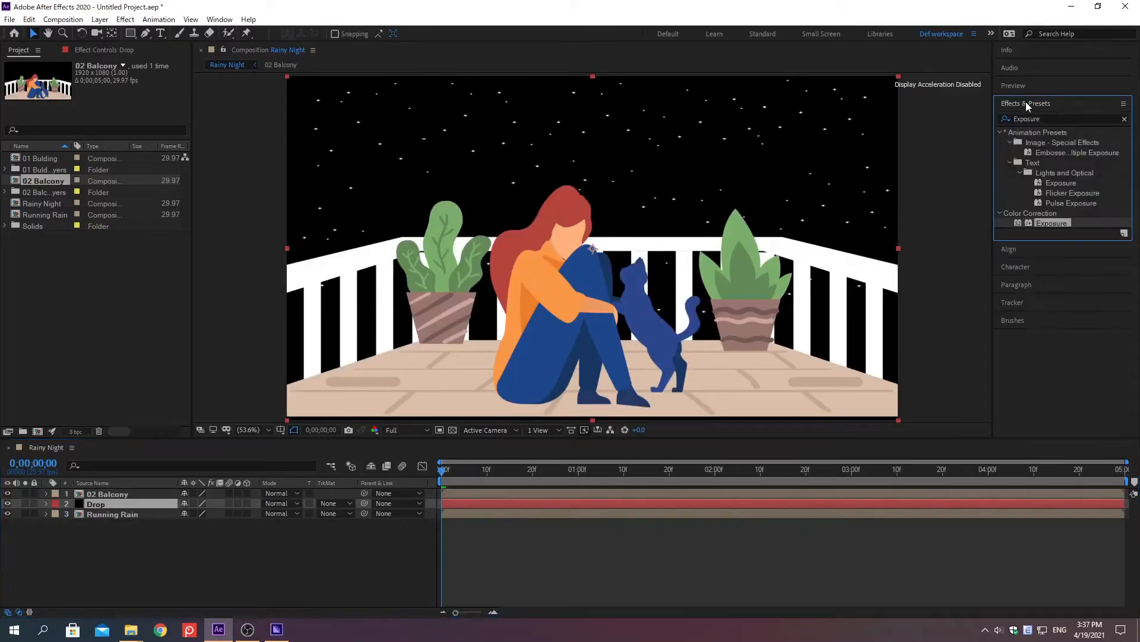
left_click(1125, 118)
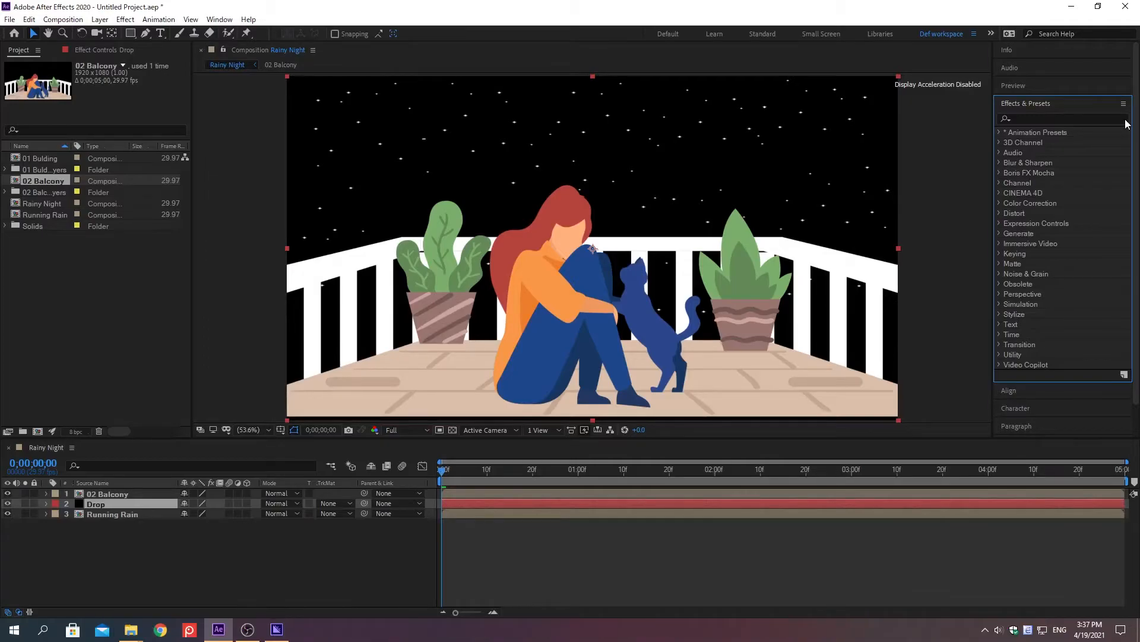
left_click(1026, 118)
type("cC Particle")
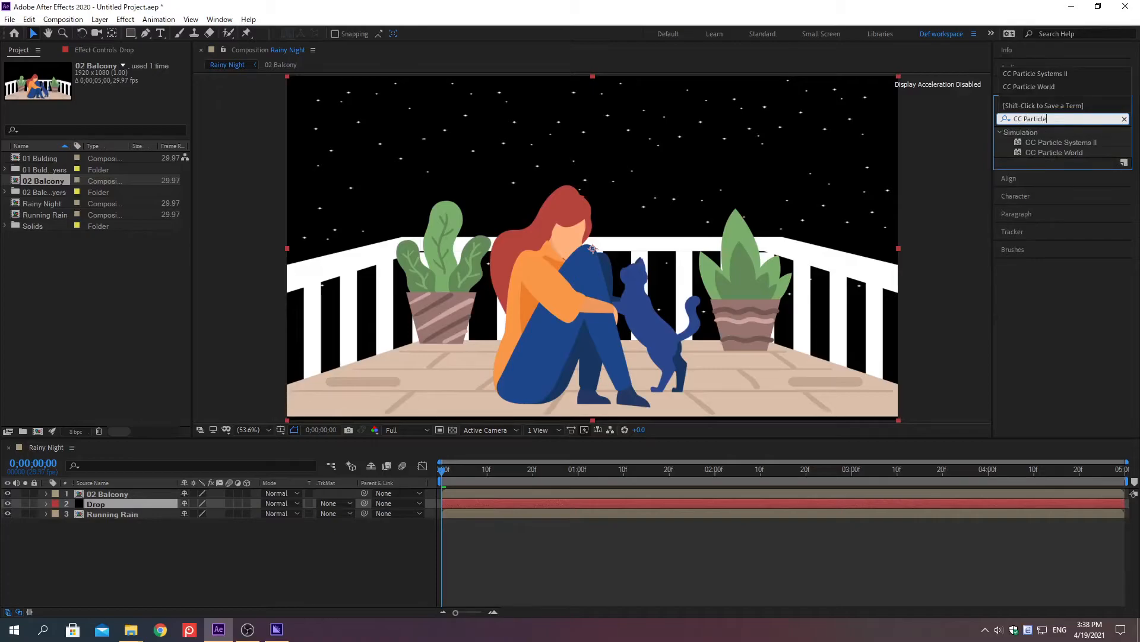
type(" Sytems II")
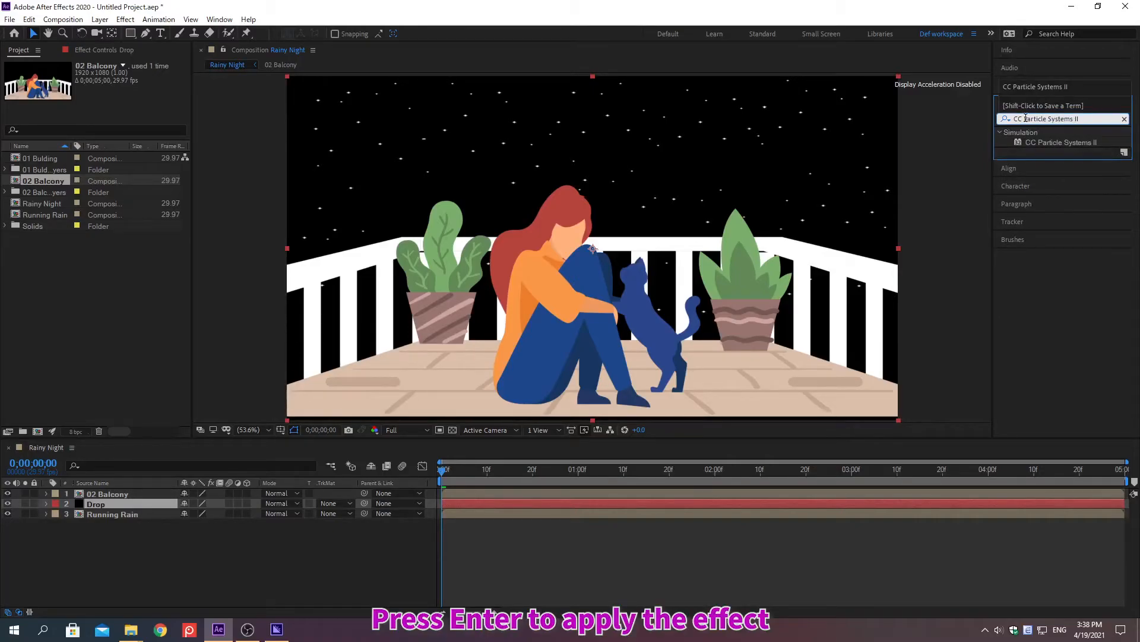
key("Return")
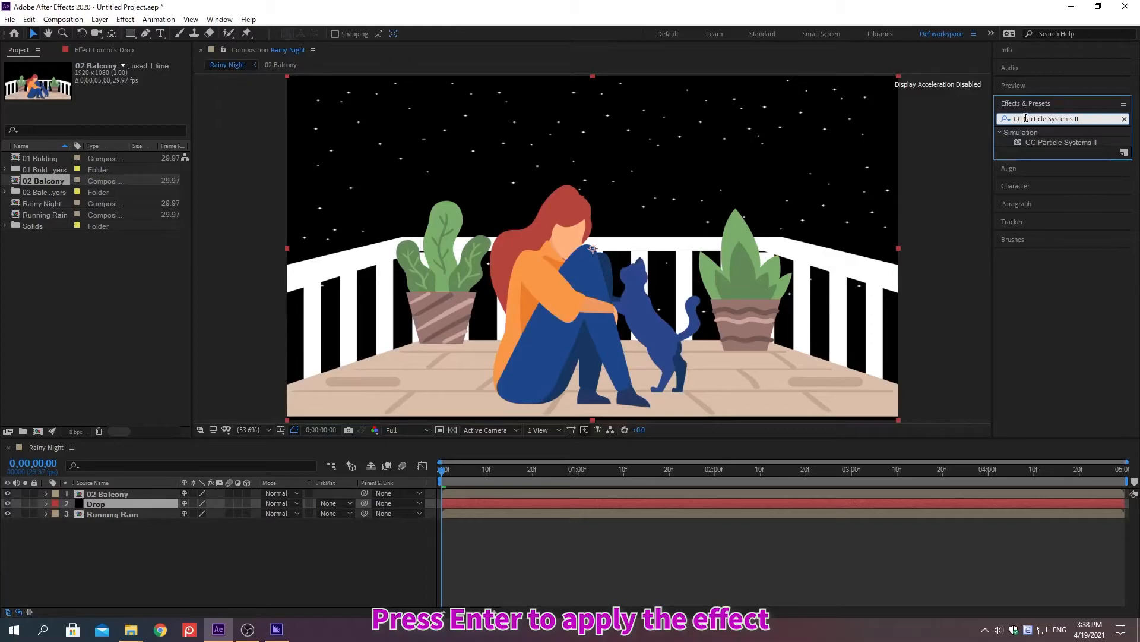
key("Return")
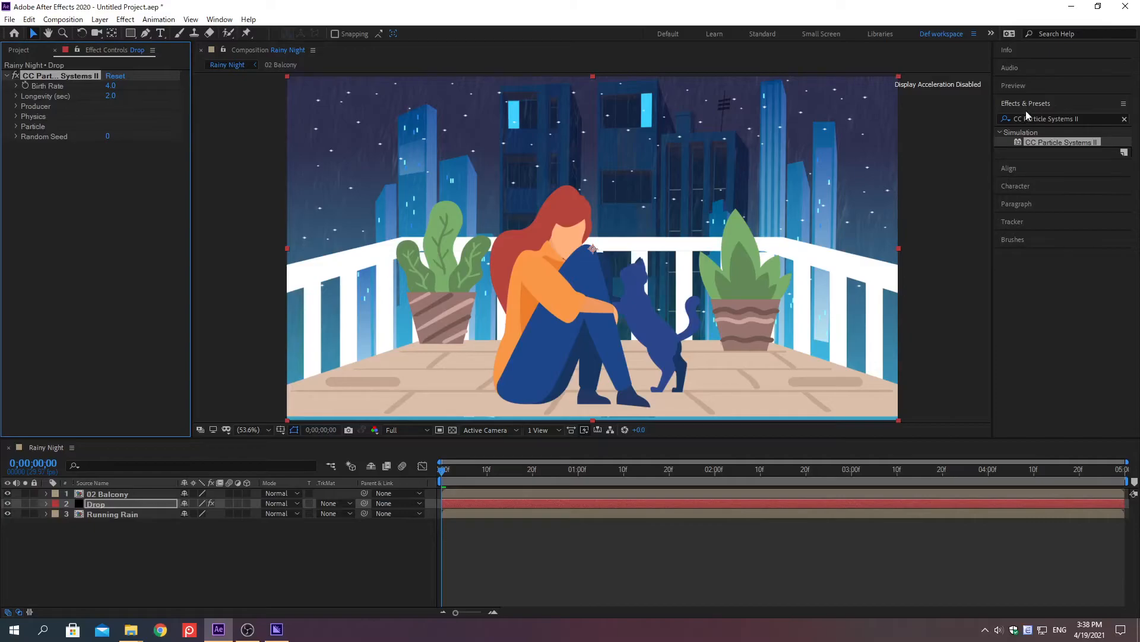
left_click(1028, 105)
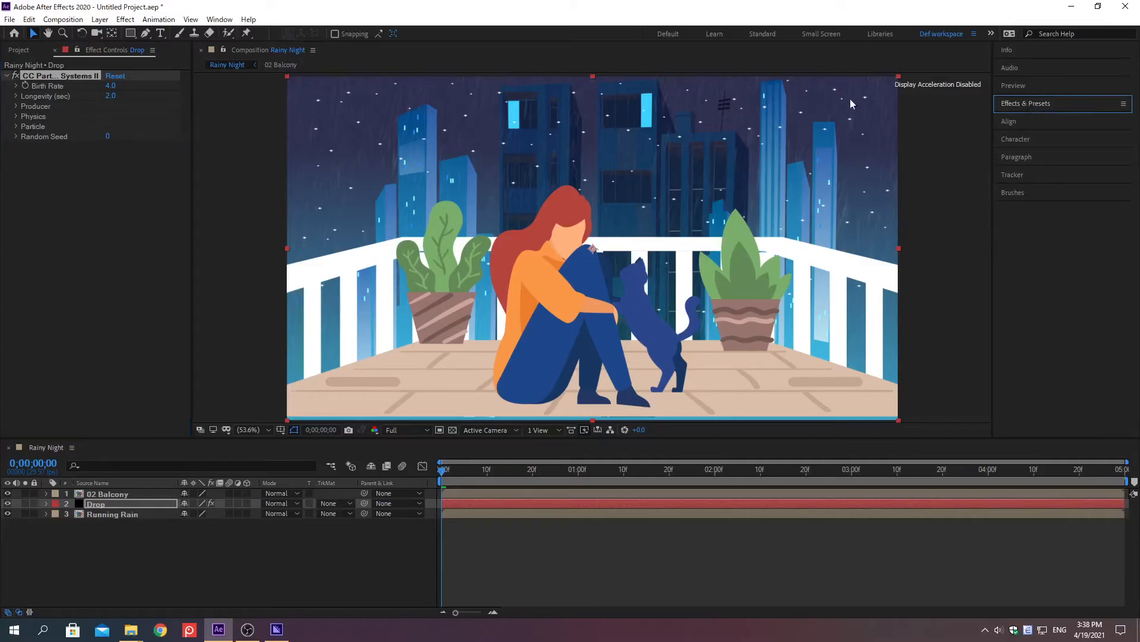
Set the Drop layer's particle Birth Rate to 1 and Longevity to 0.2 seconds.
right_click(49, 87)
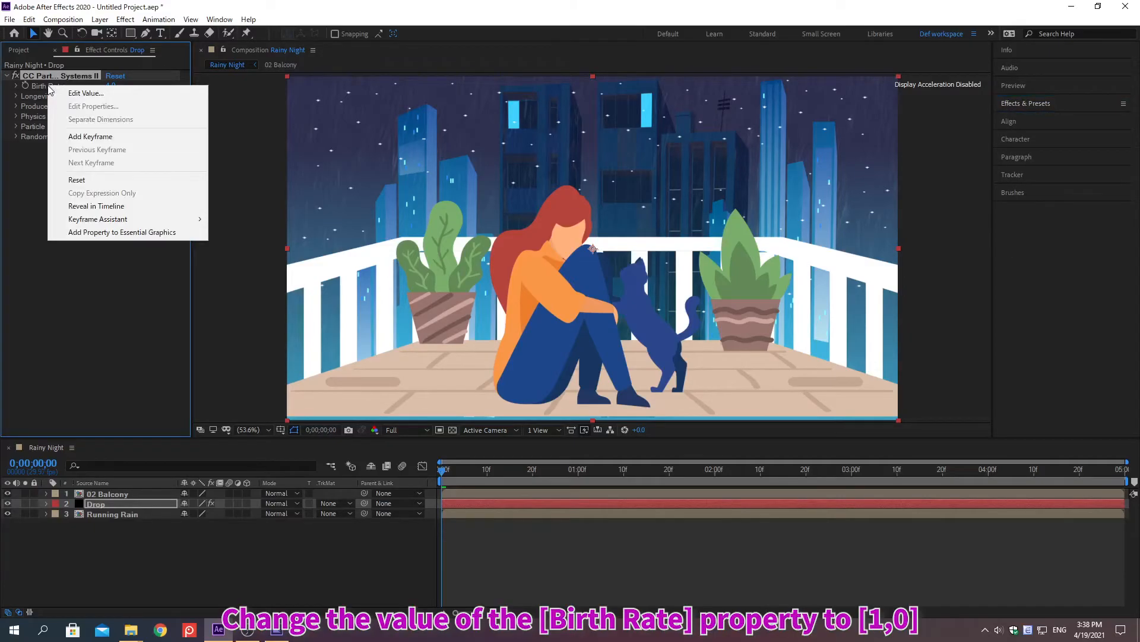
left_click(86, 92)
type("1")
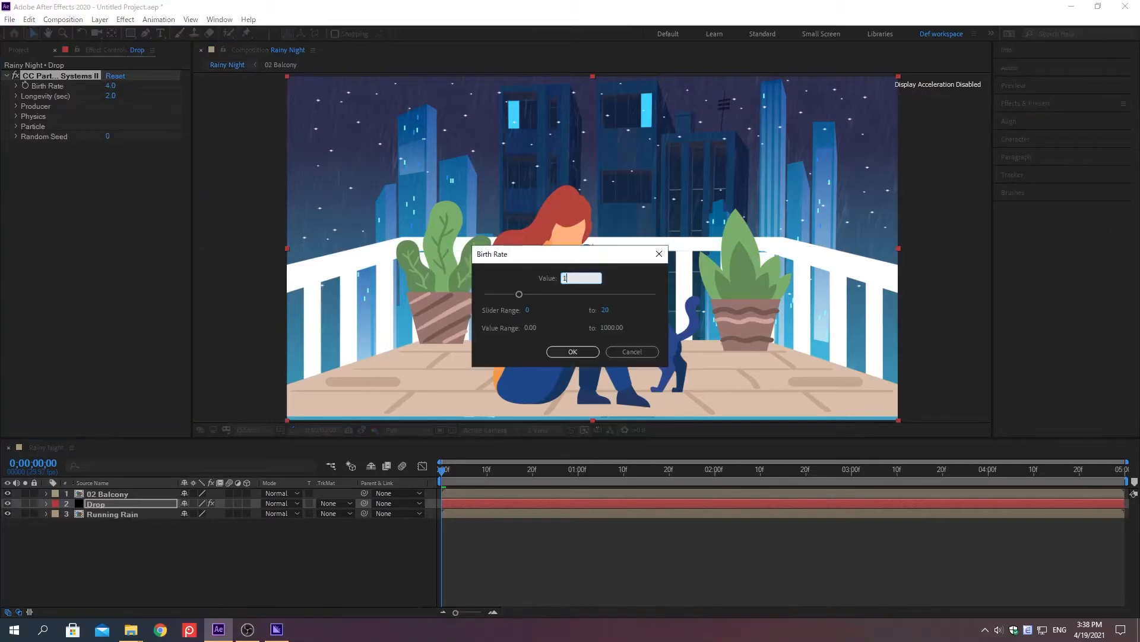
key("Return")
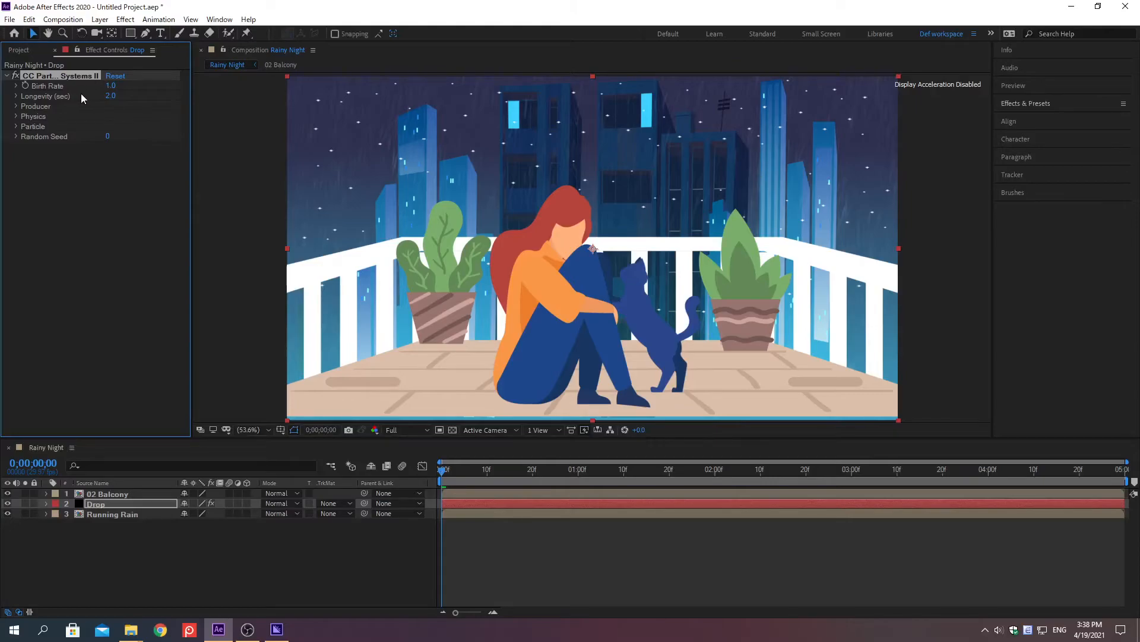
right_click(48, 97)
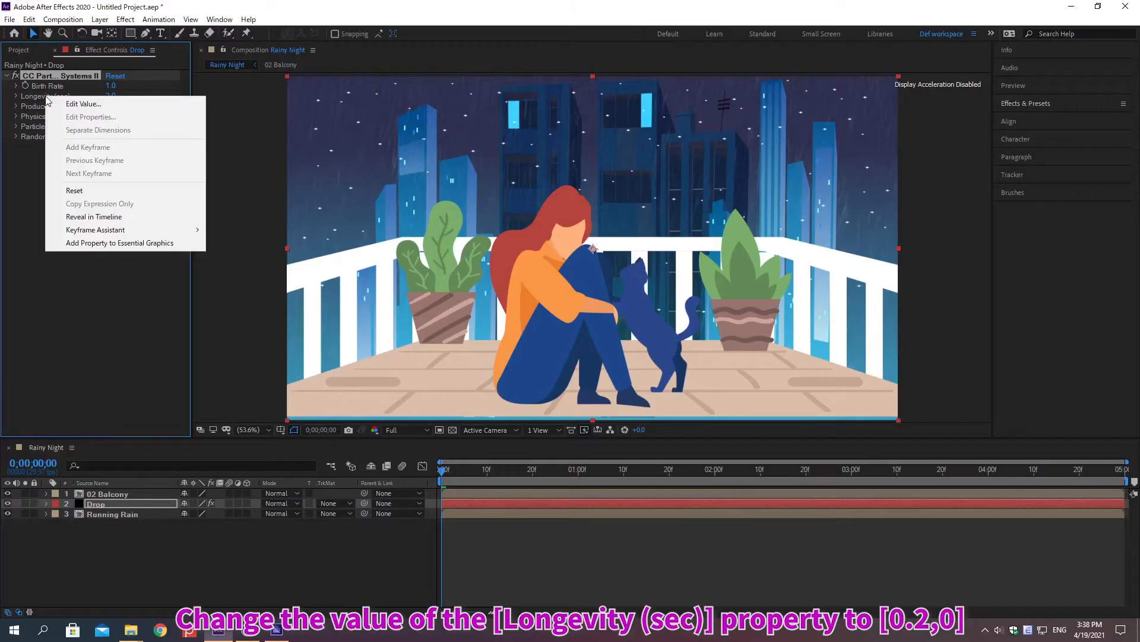
left_click(84, 103)
type("0.2")
key("Return")
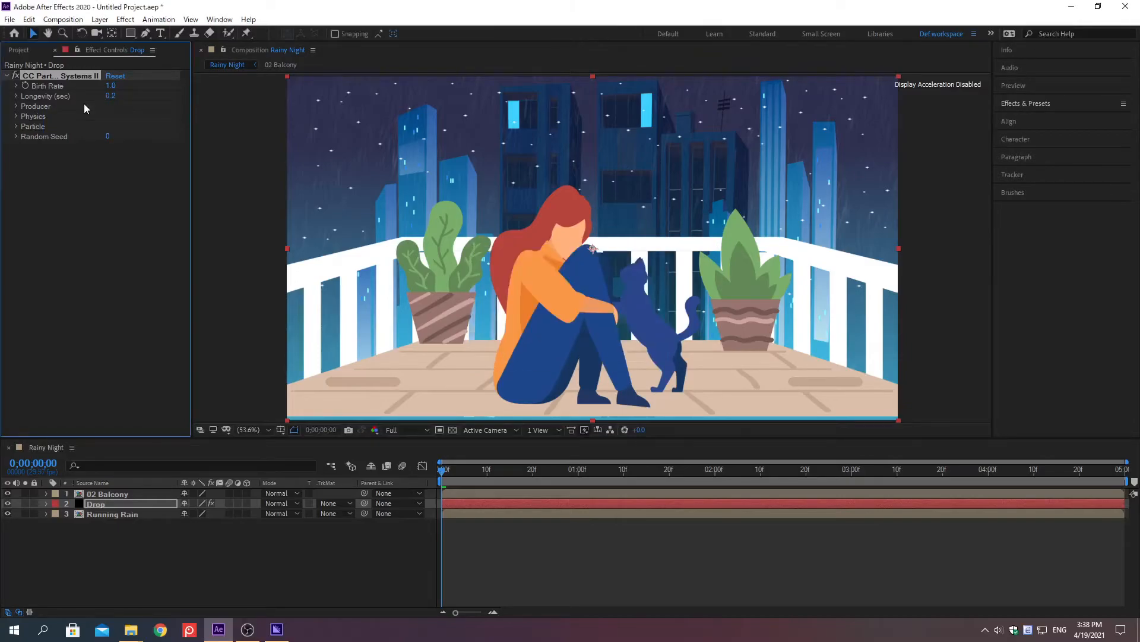
Set the Drop particles' Birth Color to FFFFFF and Death Color to 0991C6.
left_click(16, 127)
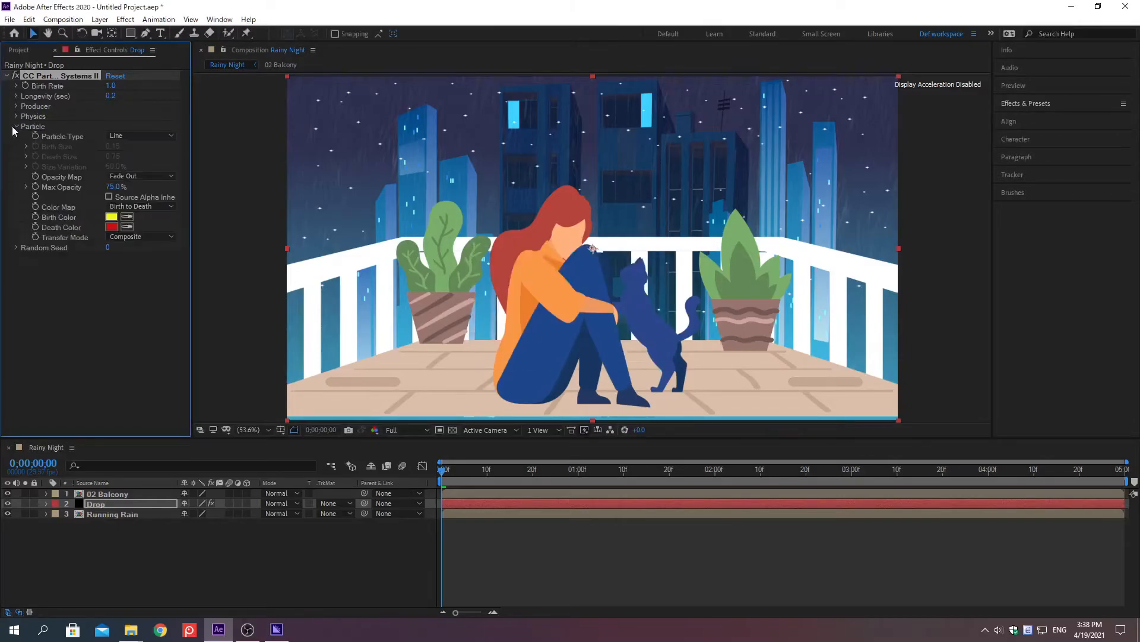
right_click(59, 218)
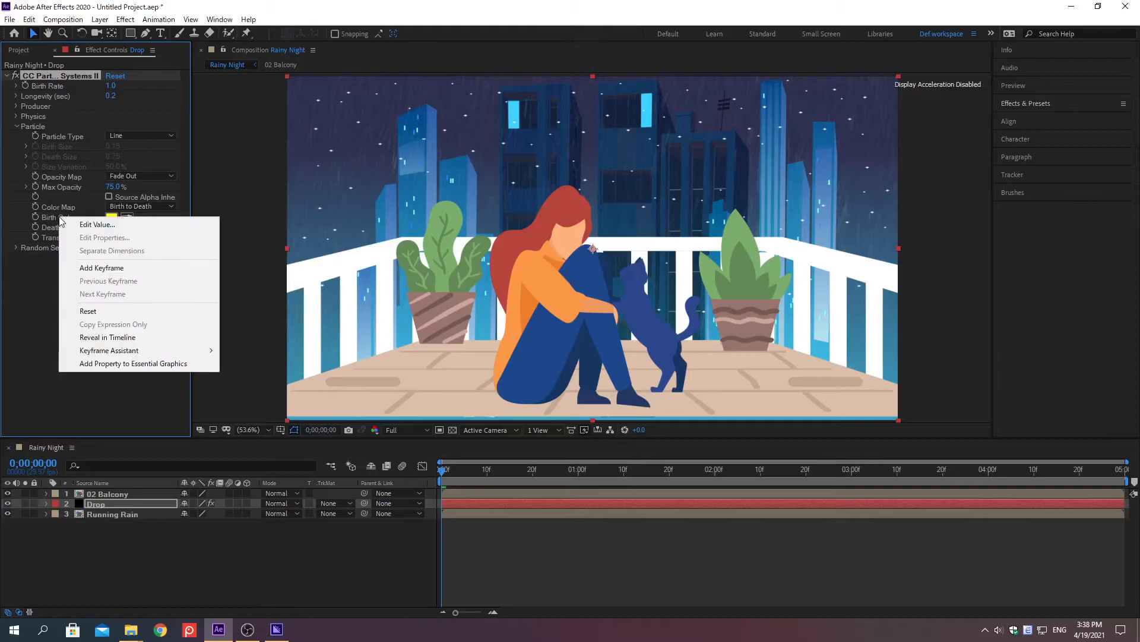
left_click(97, 224)
type("FFFFFF")
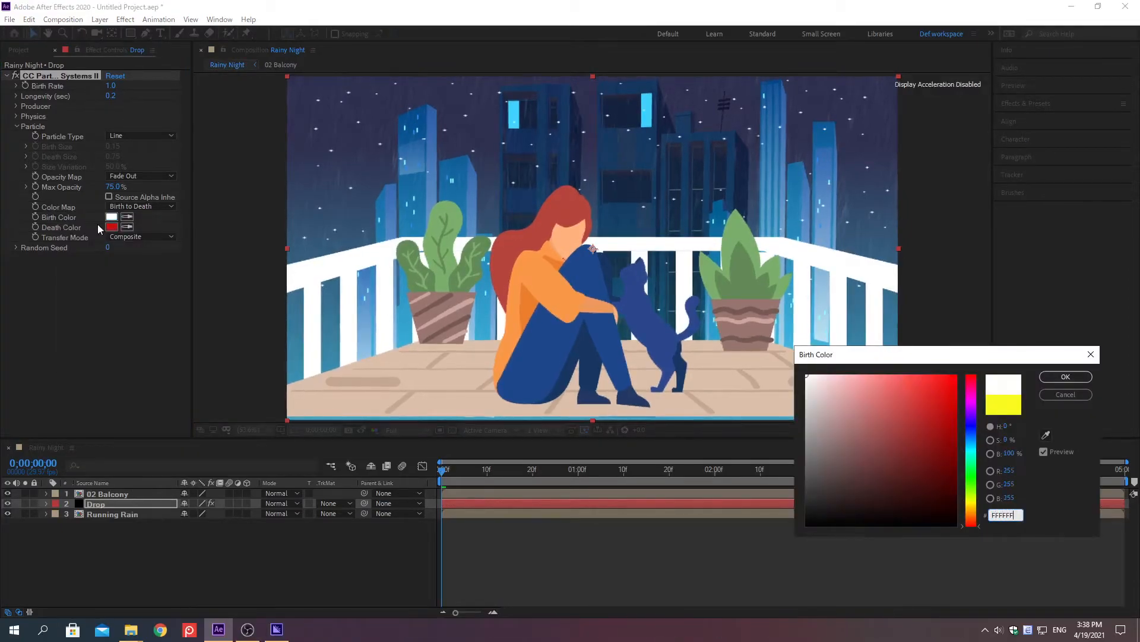
key("Return")
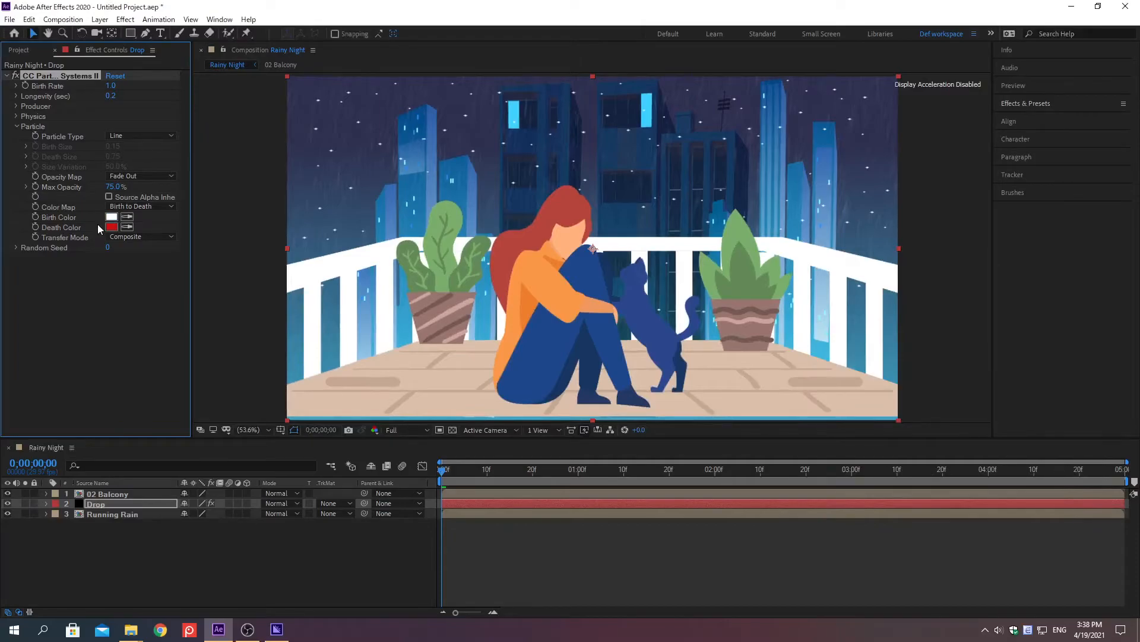
right_click(62, 226)
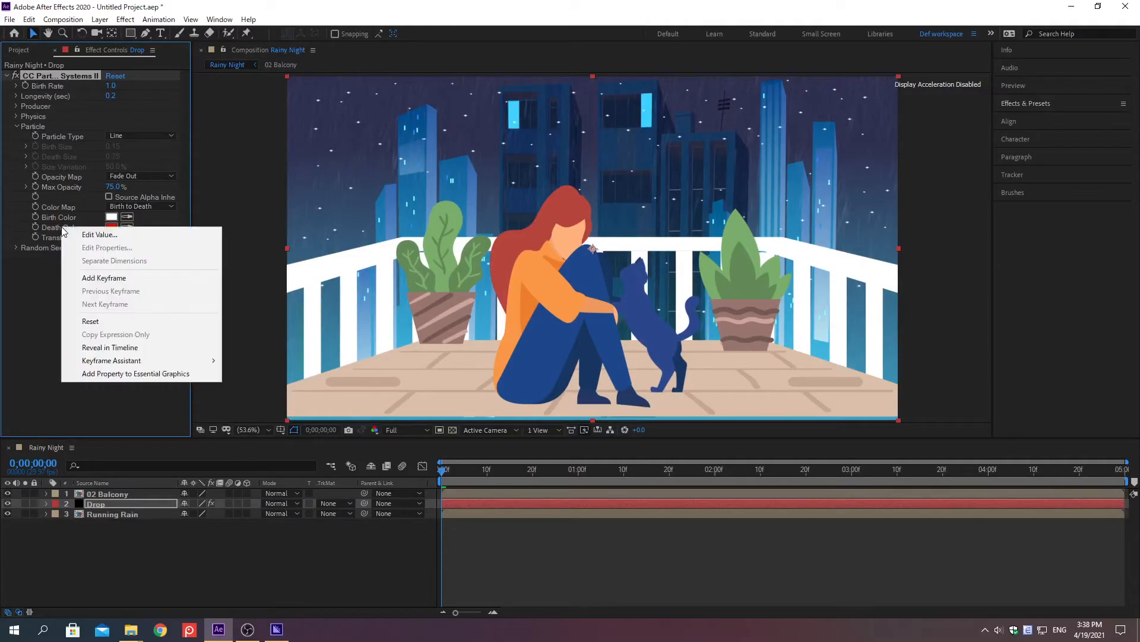
left_click(100, 234)
type("0990BF")
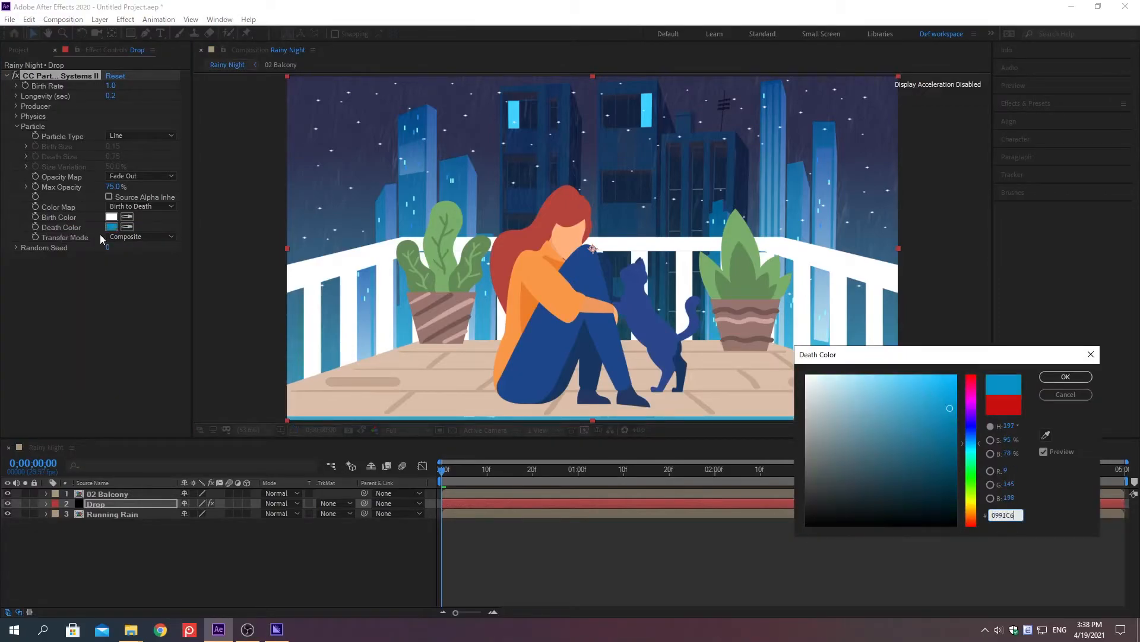
key("Return")
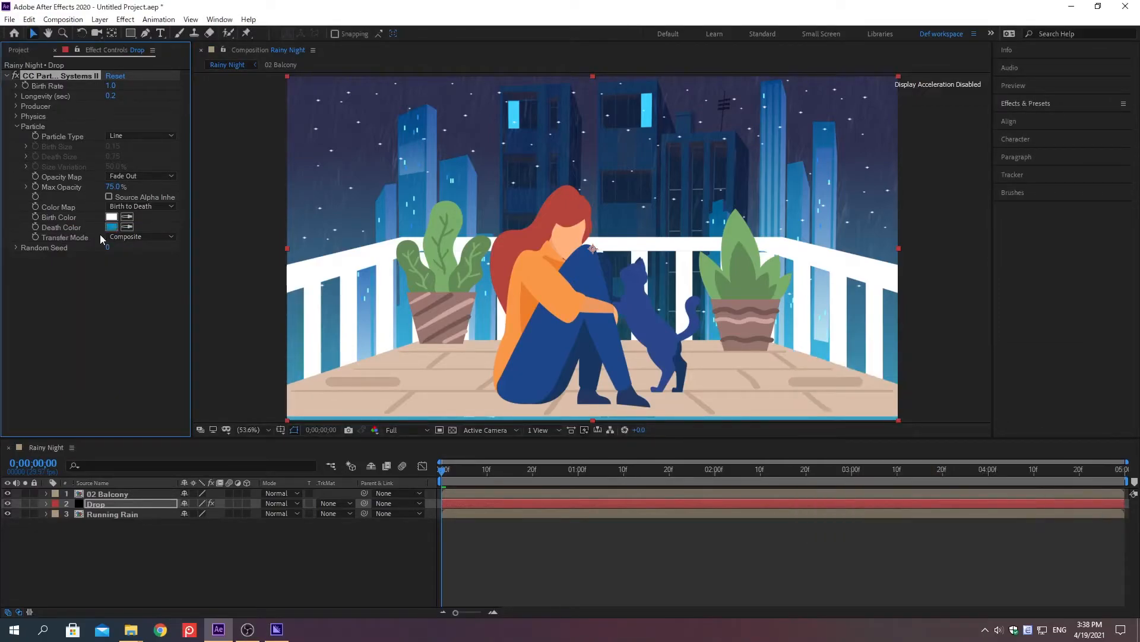
Set the Max Opacity of the Drop layer's particles to 45%.
right_click(62, 187)
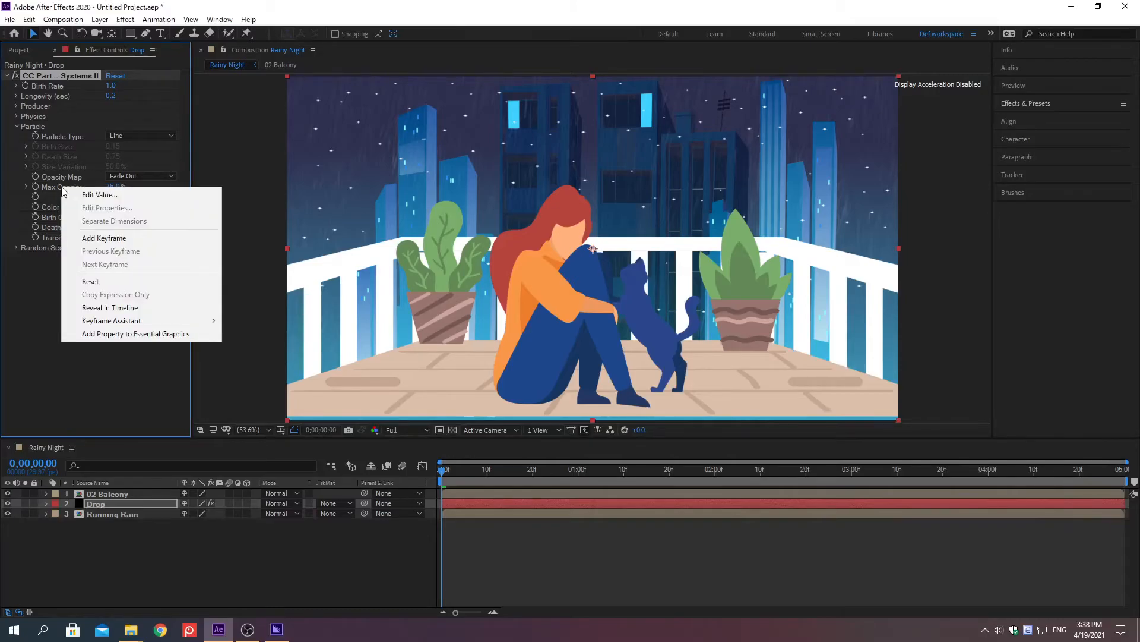
left_click(100, 196)
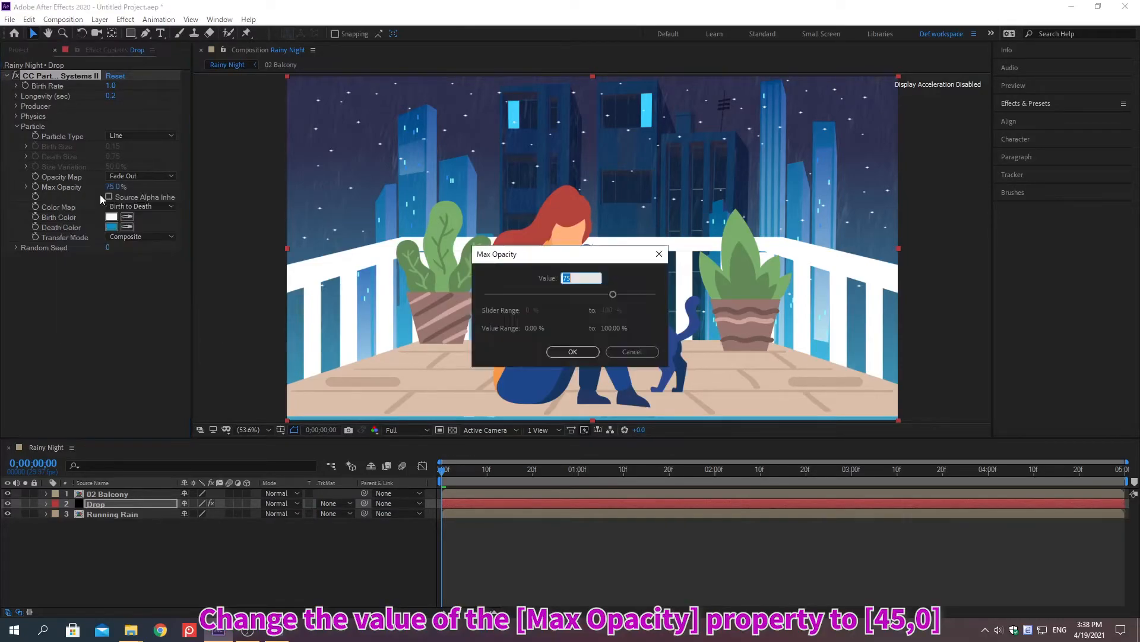
type("45")
key("Return")
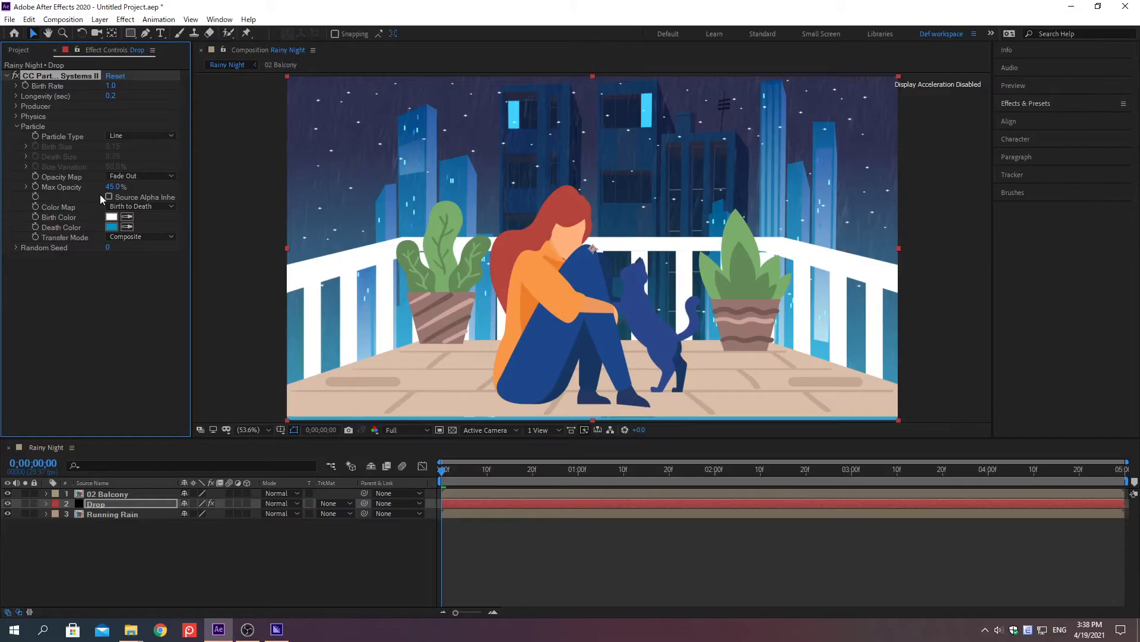
In the particle effect's Physics settings, set Gravity to -3 and Velocity to 0.4.
left_click(15, 116)
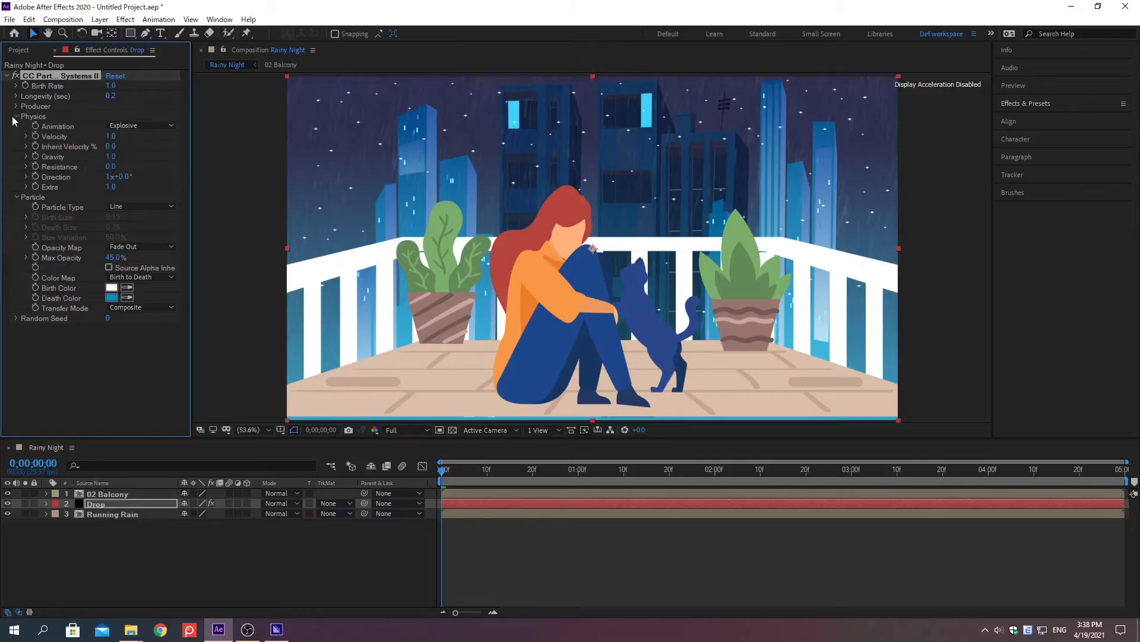
right_click(53, 157)
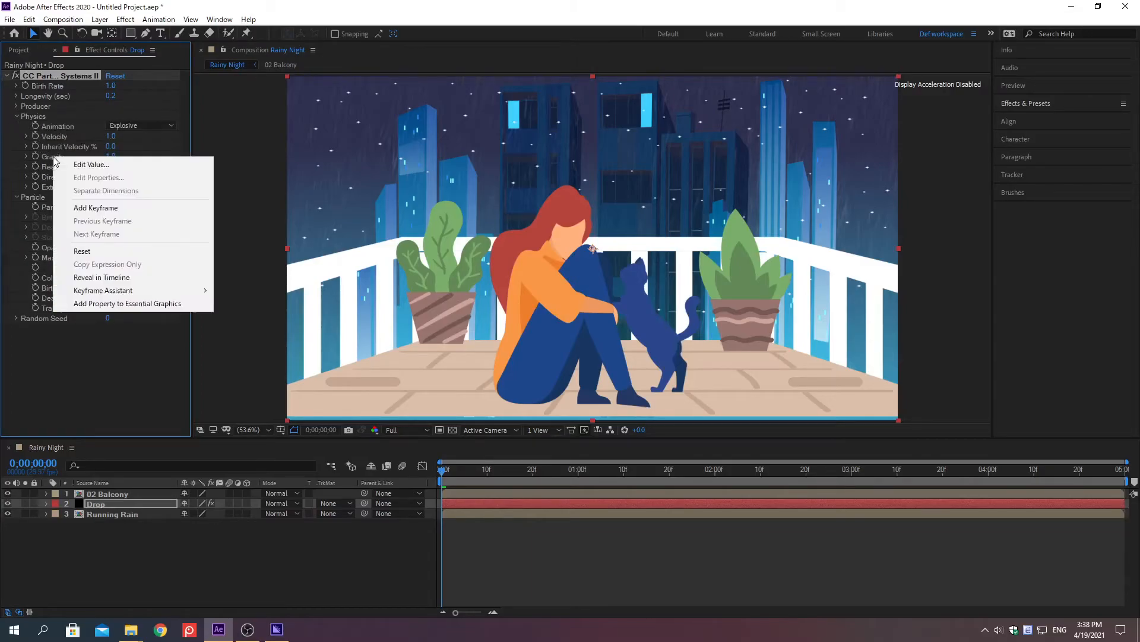
left_click(91, 164)
type("-3")
key("Return")
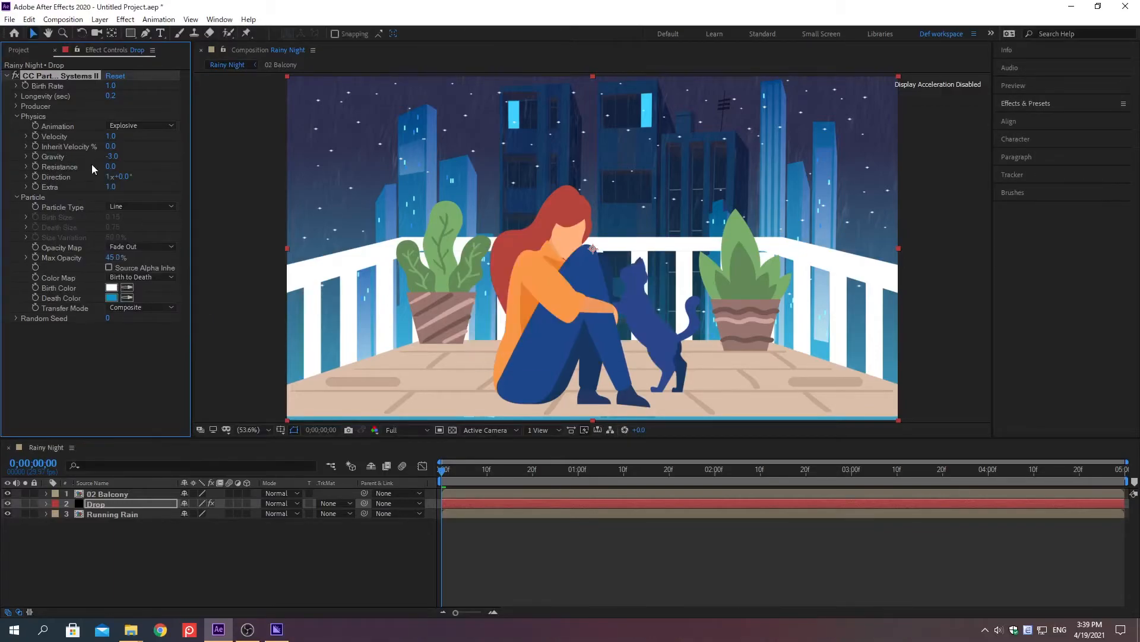
right_click(55, 139)
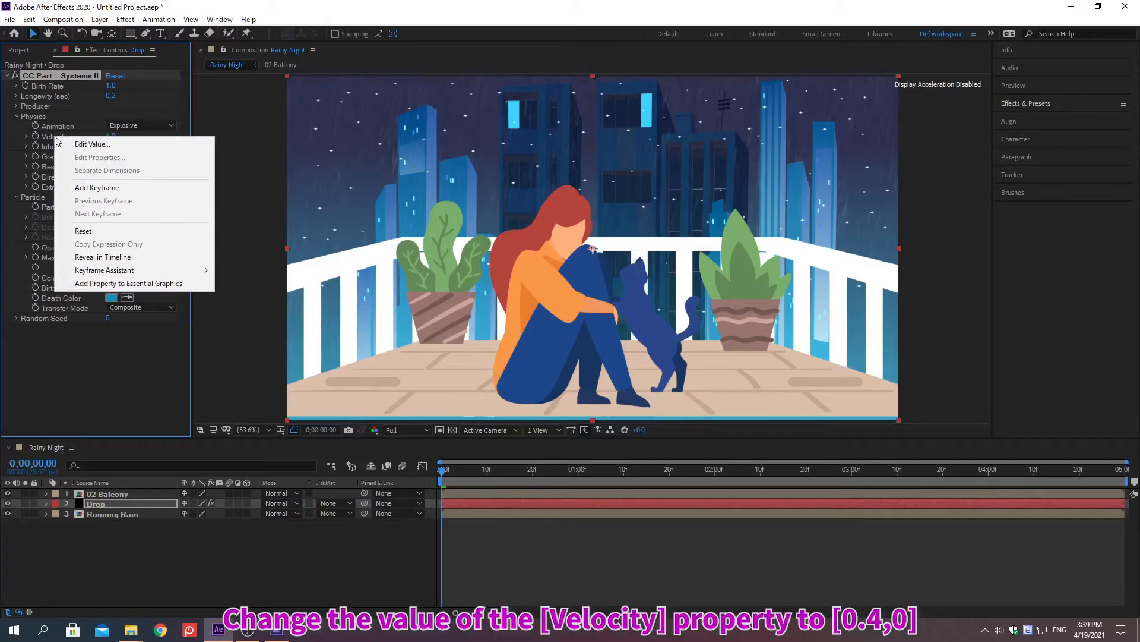
left_click(92, 143)
type("0.4")
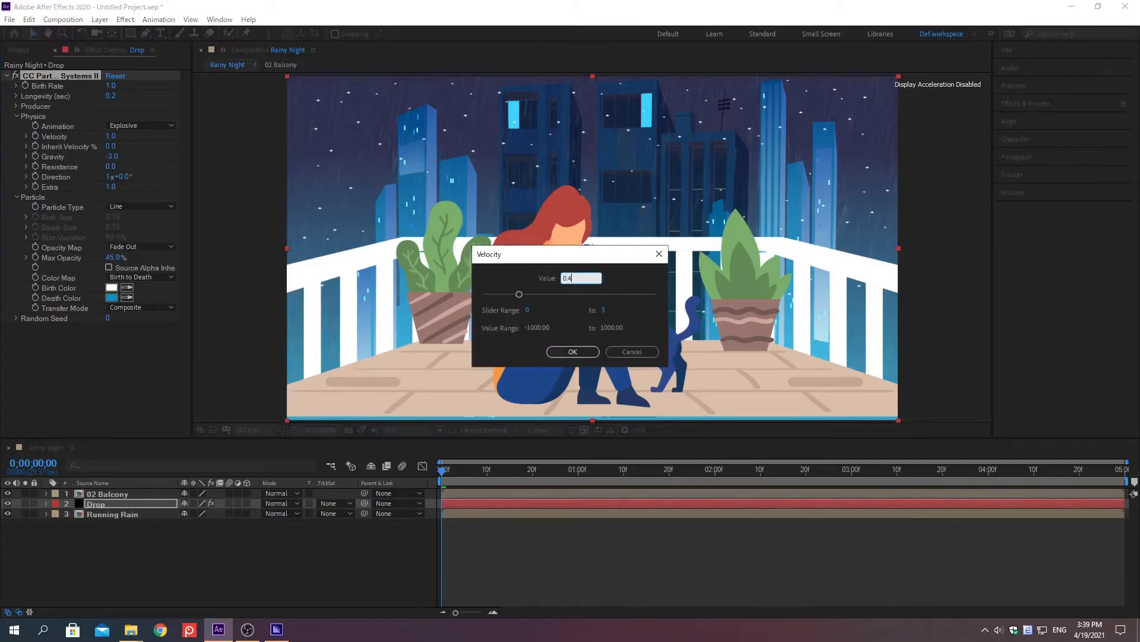
key("Return")
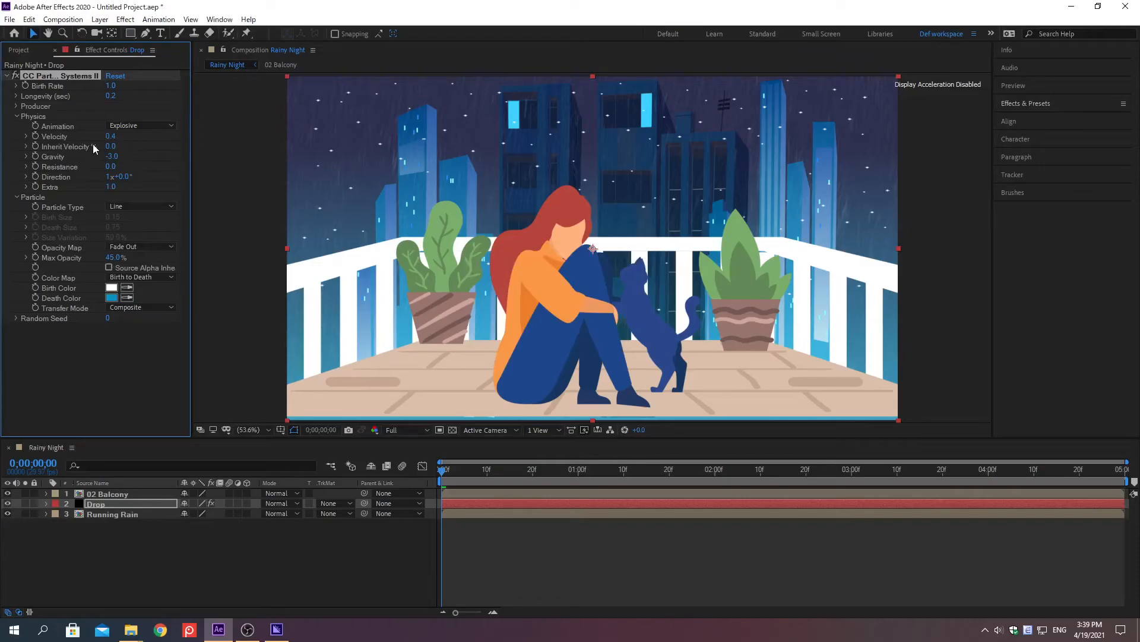
Set the particle physics Resistance to 5 and Direction to 75° on the Drop layer.
right_click(62, 168)
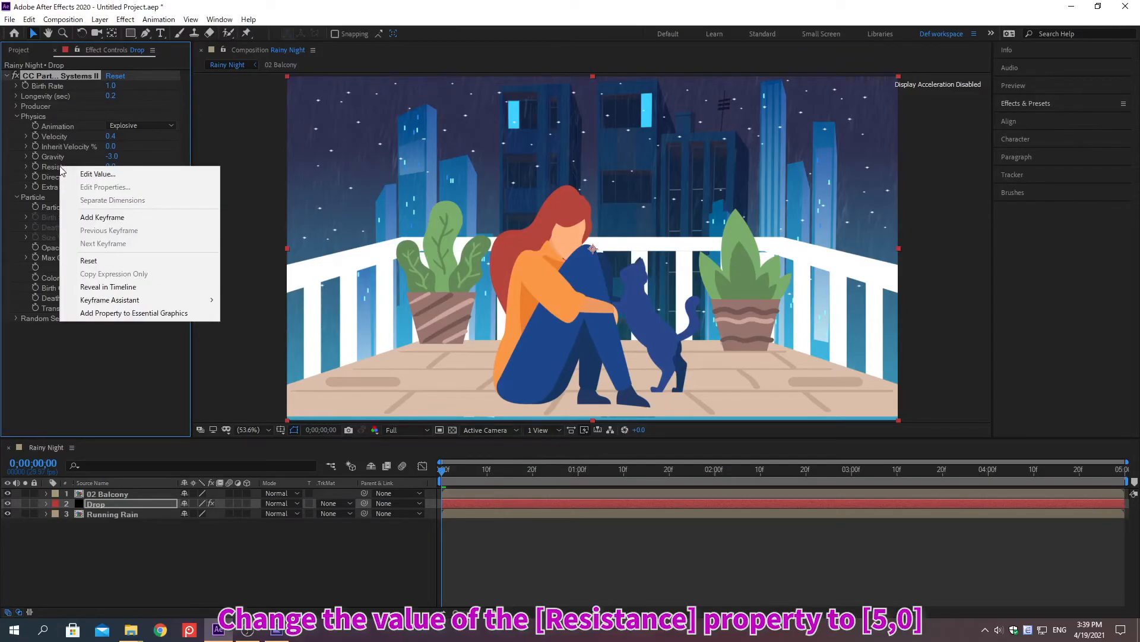
left_click(98, 173)
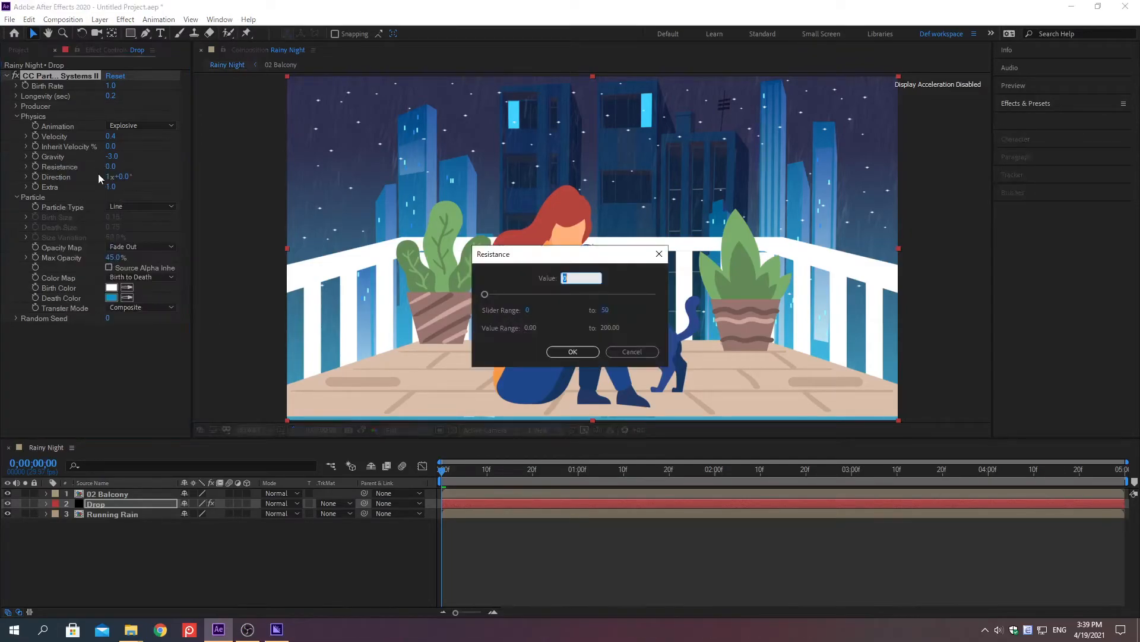
type("5")
key("Return")
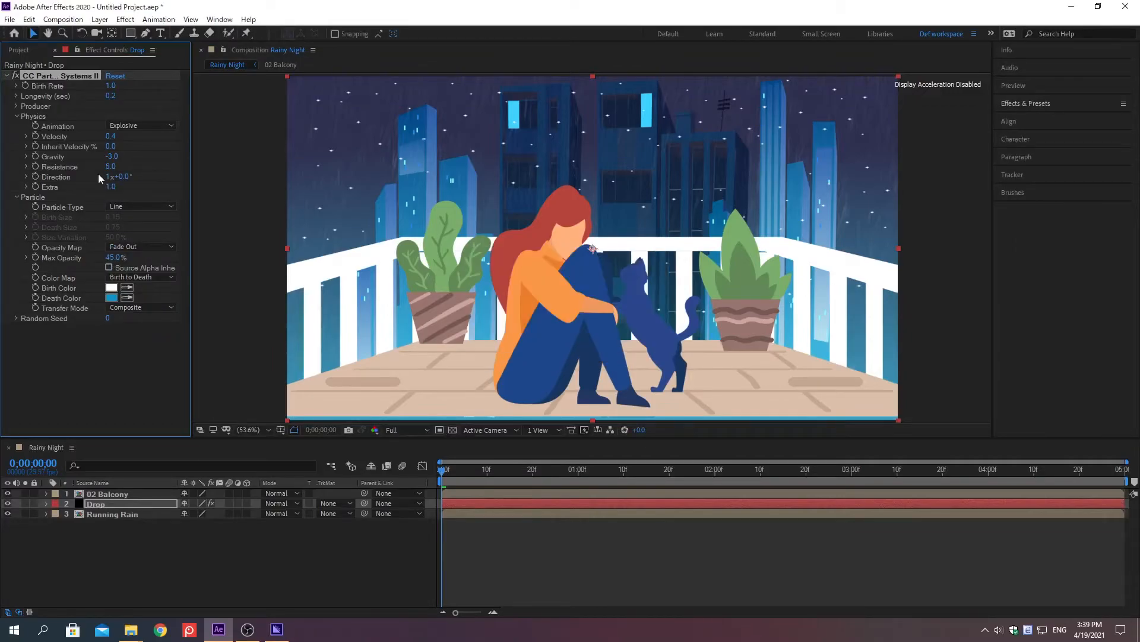
right_click(56, 177)
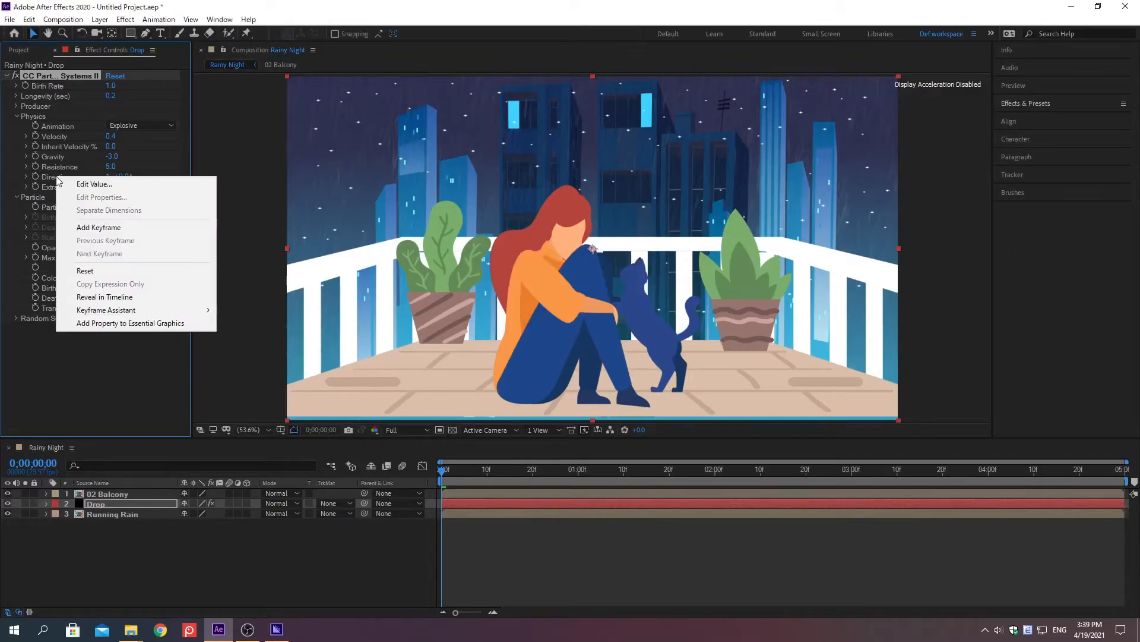
left_click(95, 184)
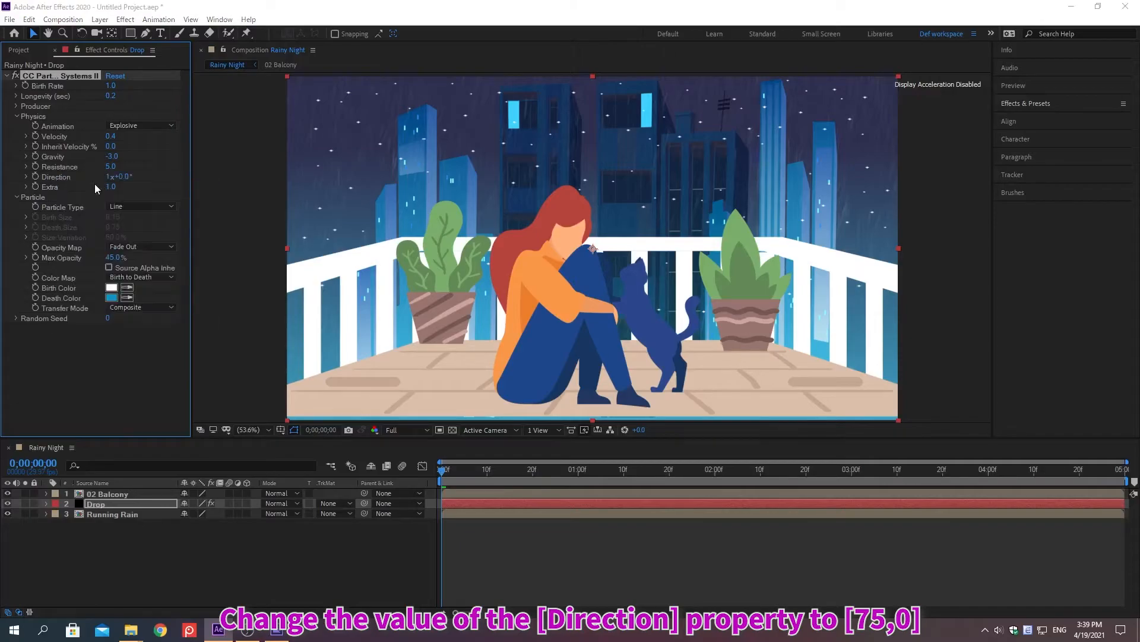
type("75")
key("Return")
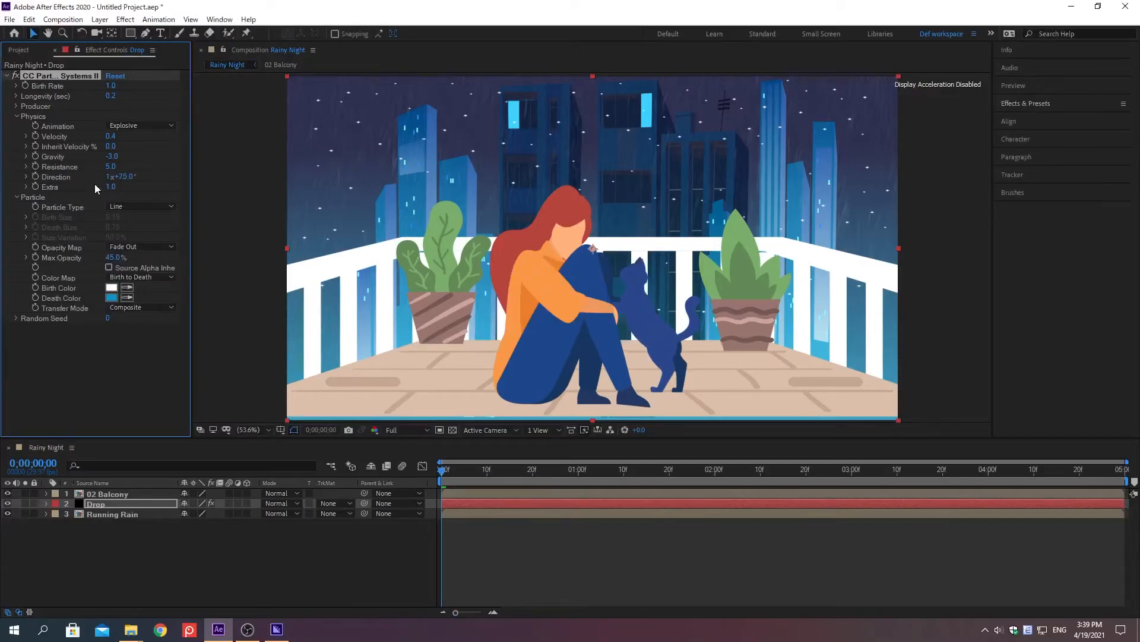
Set the Producer Position of the Drop layer's particle effect to 920, 515.
left_click(15, 106)
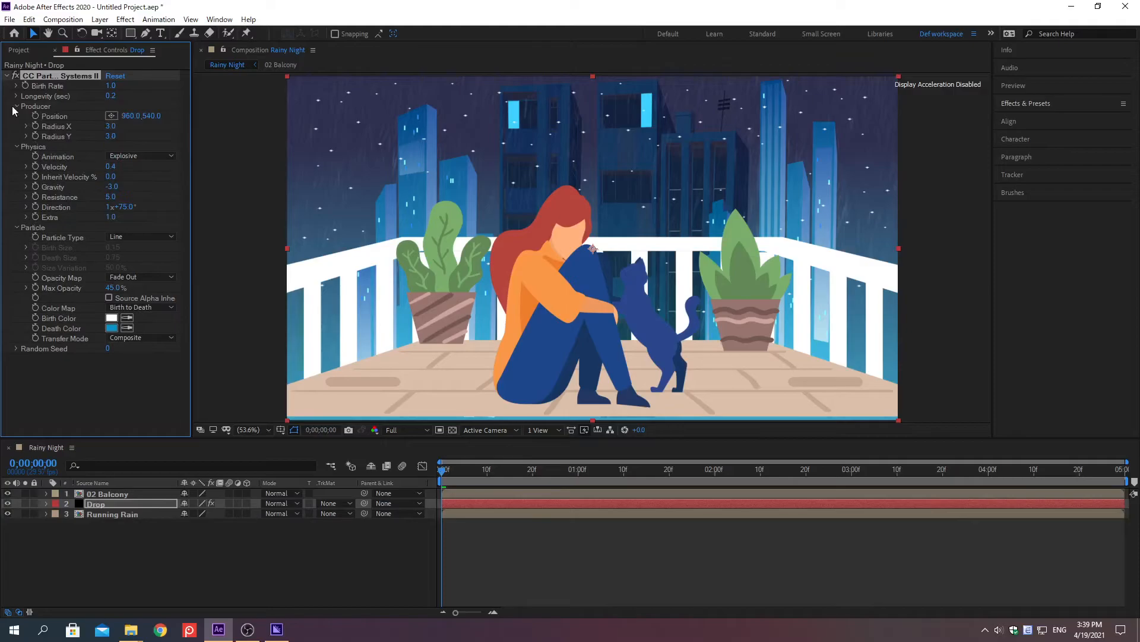
right_click(55, 119)
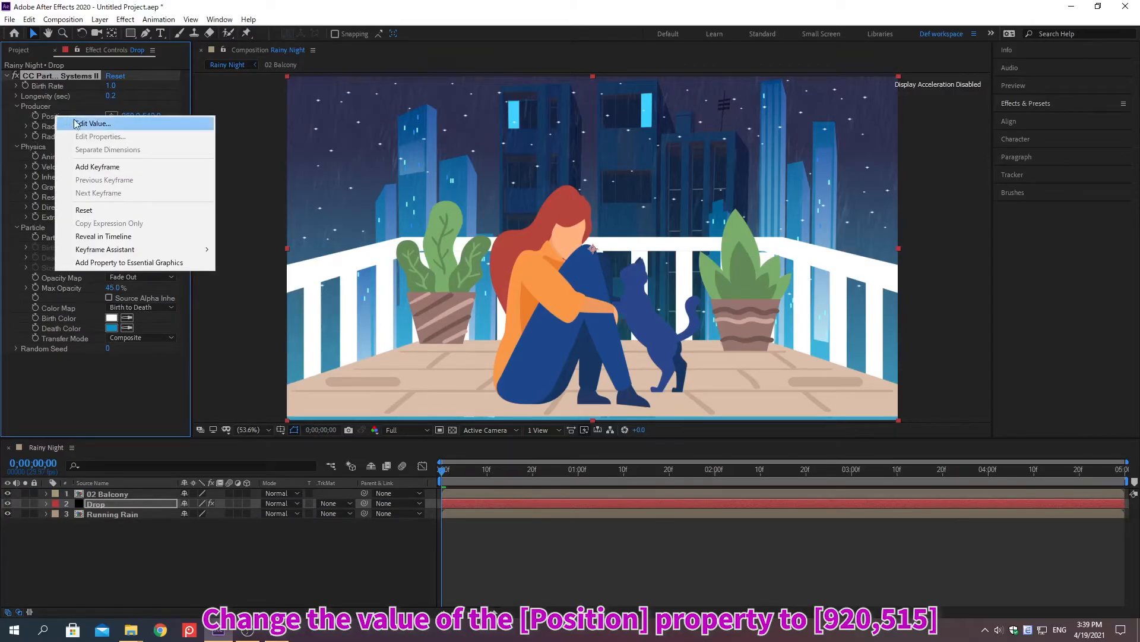
left_click(93, 123)
type("920")
key("Tab")
type("515")
key("Return")
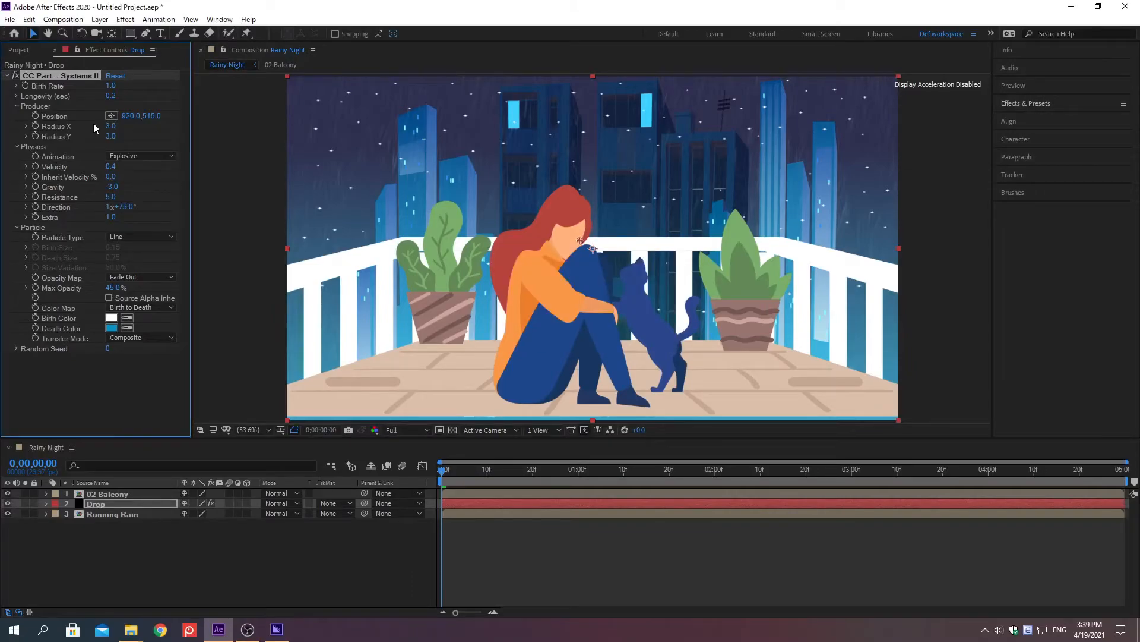
Set the Drop particle producer's Radius X to 60 and Radius Y to 5.
right_click(60, 127)
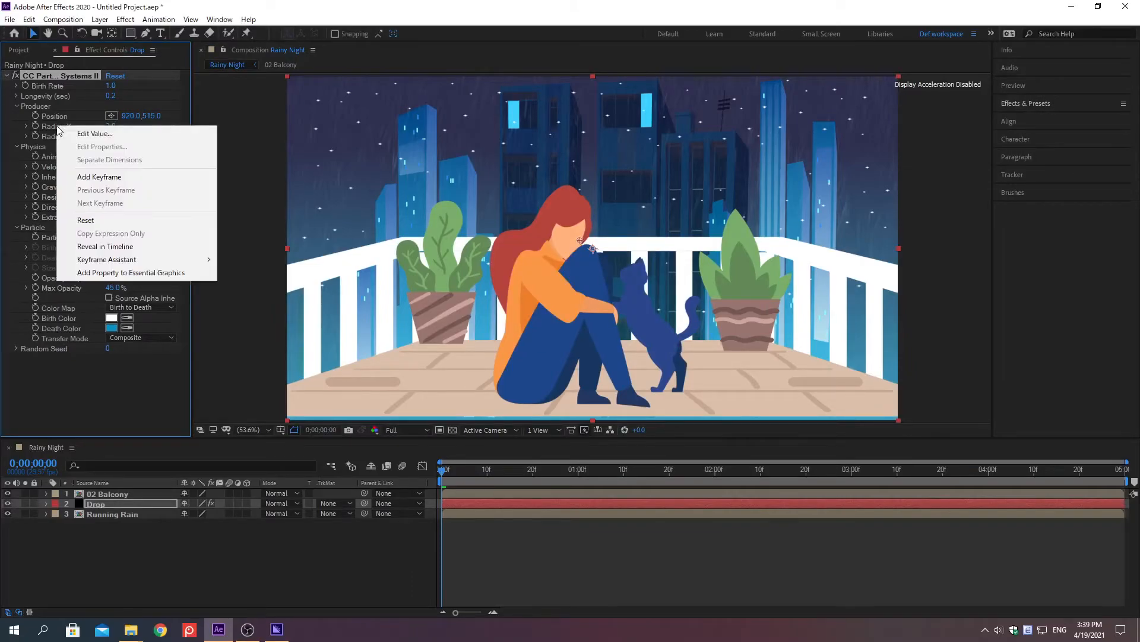
left_click(95, 133)
type("60")
key("Return")
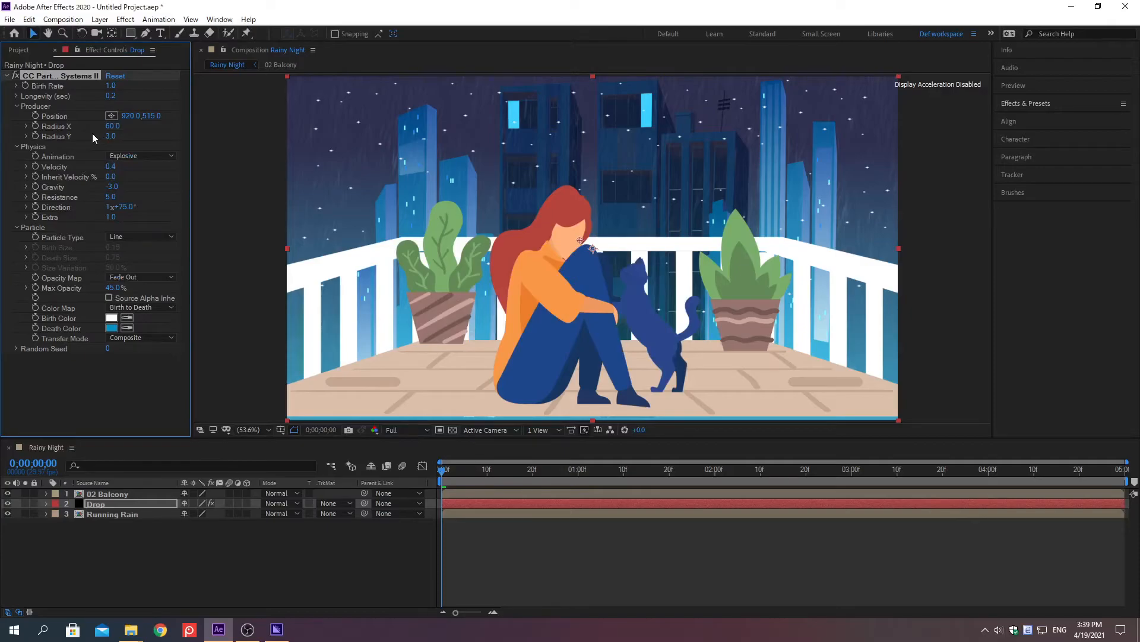
right_click(59, 139)
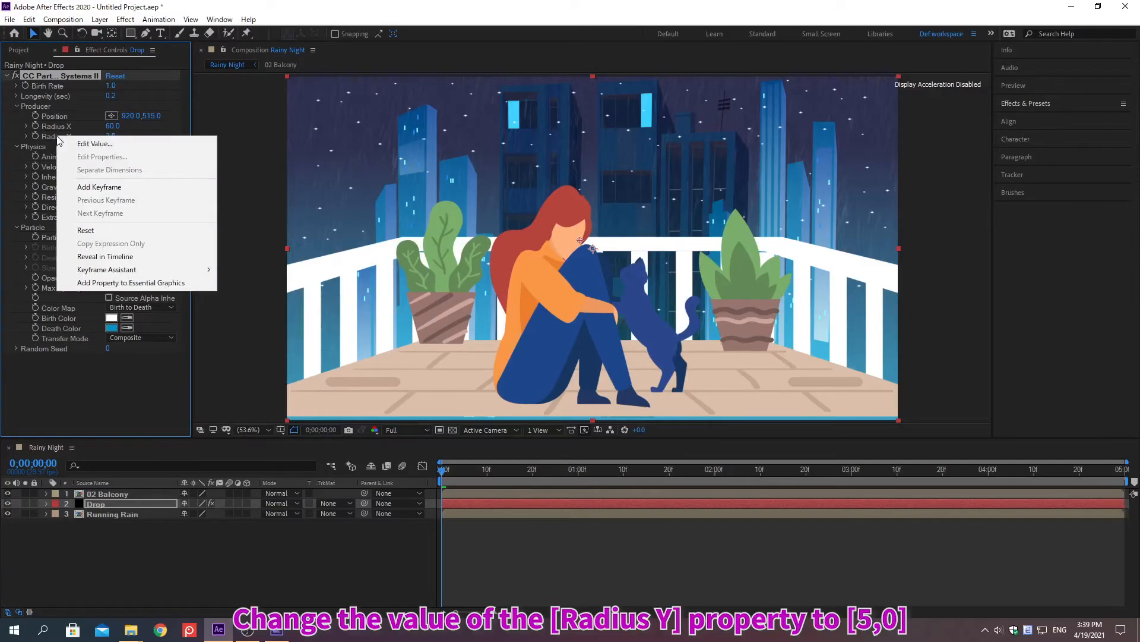
left_click(95, 143)
type("5")
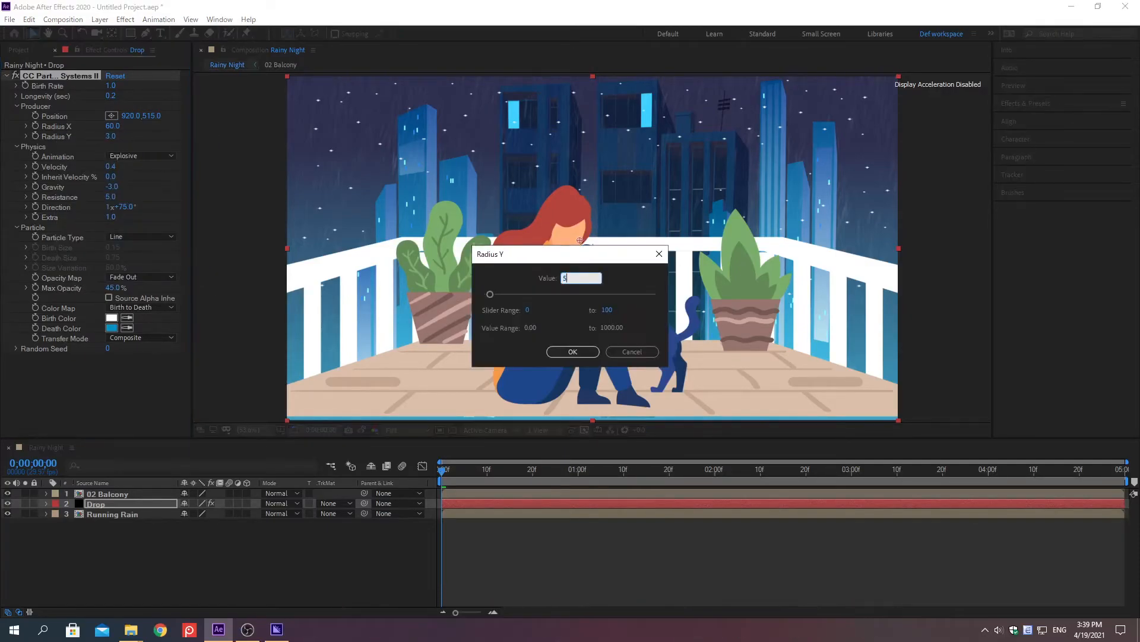
key("Return")
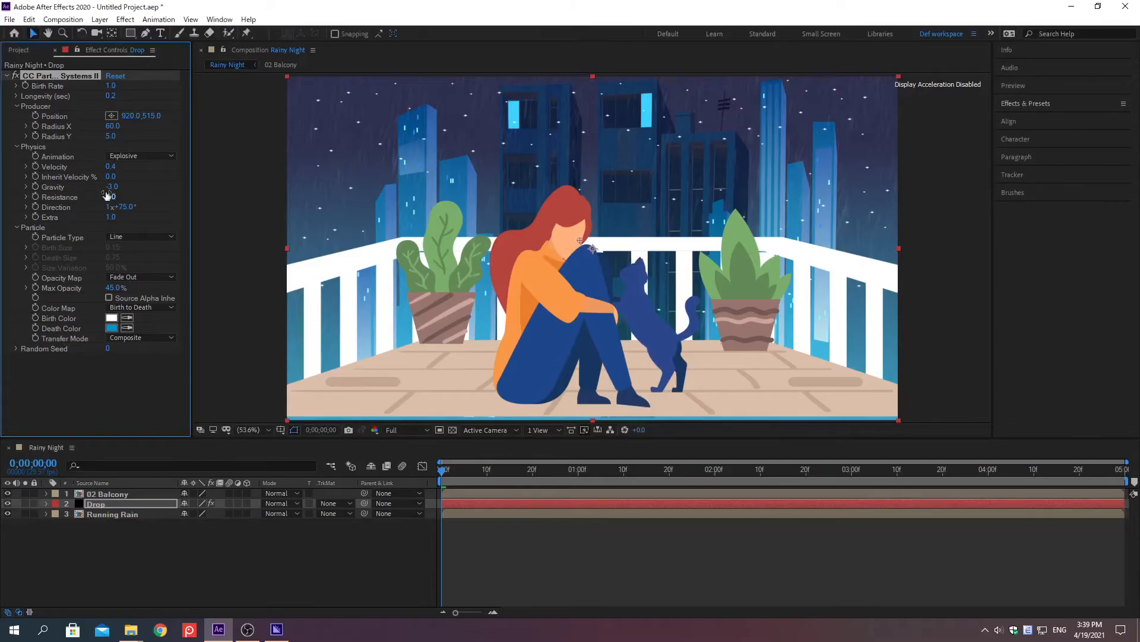
Duplicate the Drop layer and set the particle Birth Rate of the upper copy to 1.2.
left_click(179, 536)
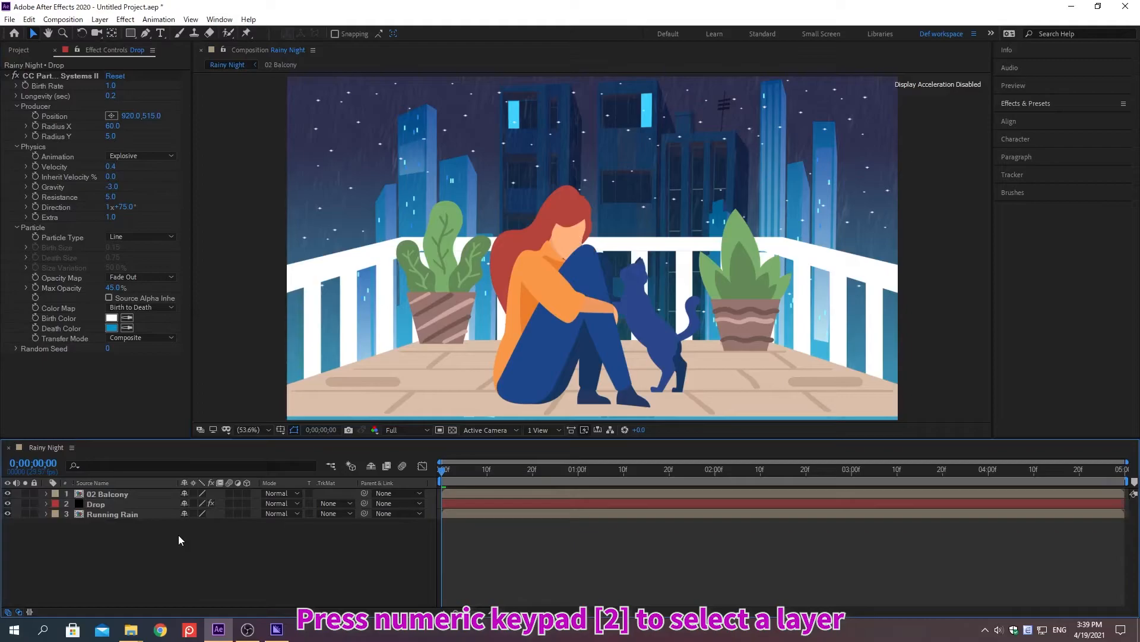
key("KP_2")
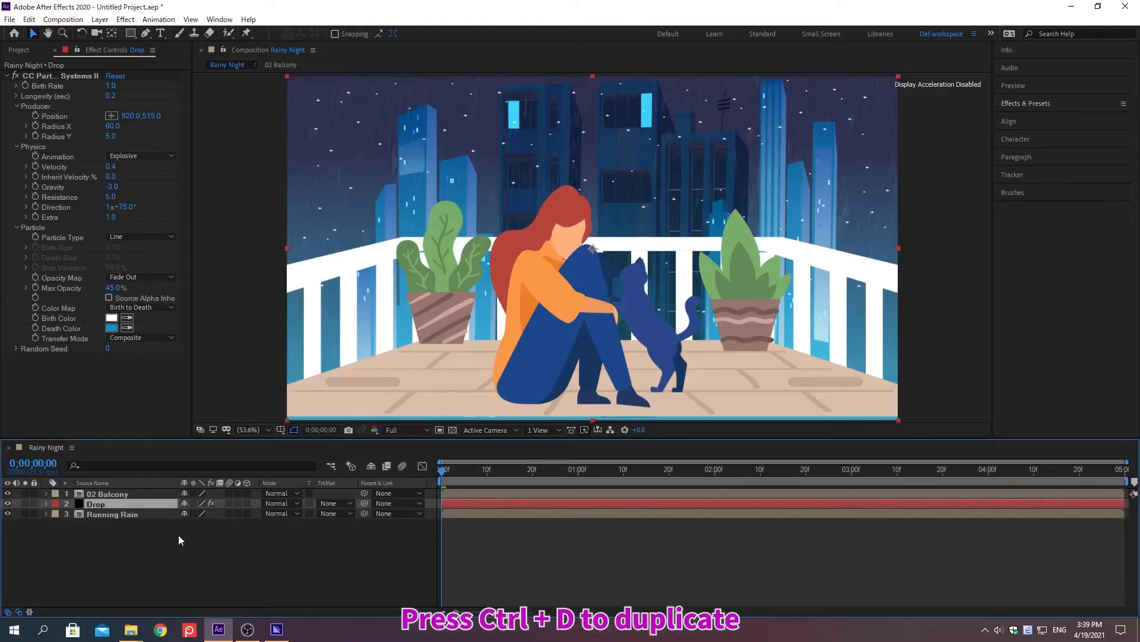
key("ctrl+d")
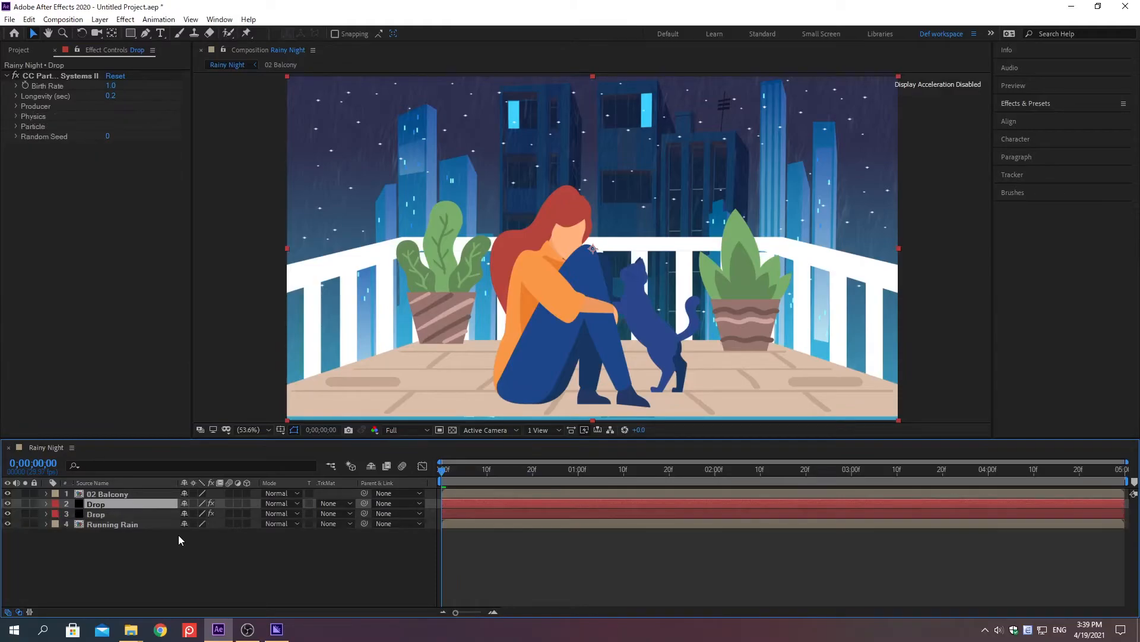
right_click(50, 88)
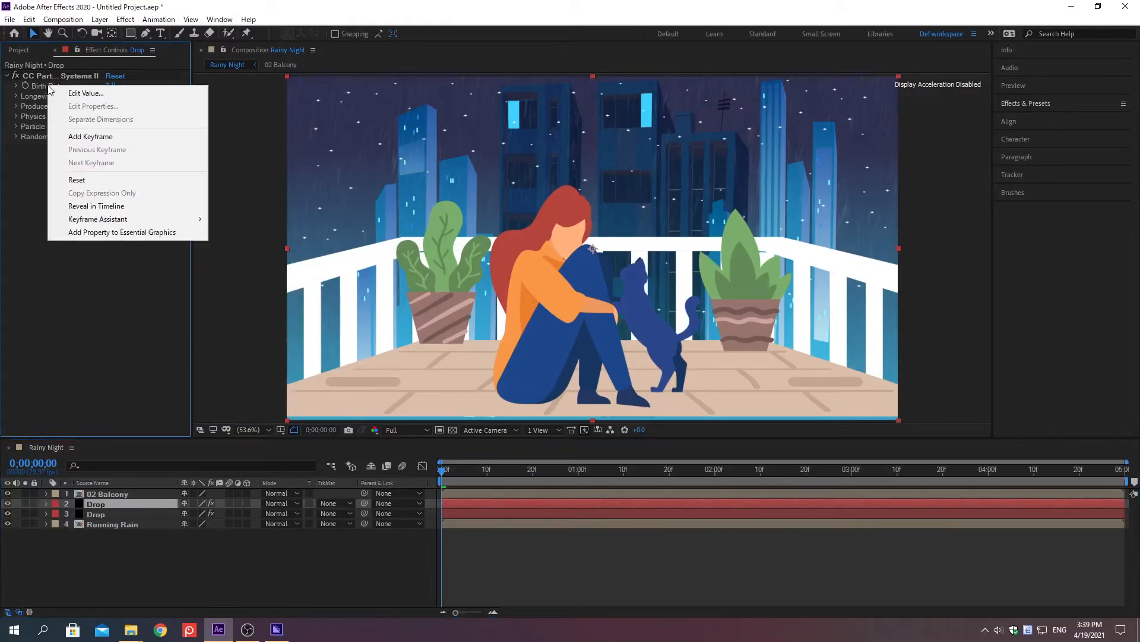
left_click(87, 93)
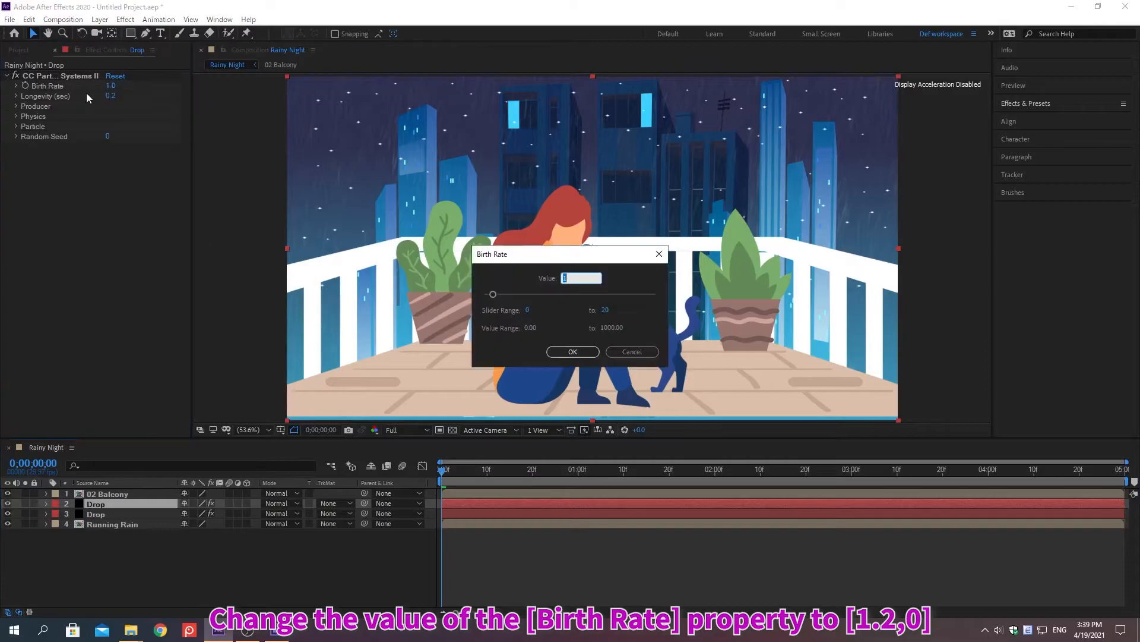
type("1.2")
key("Return")
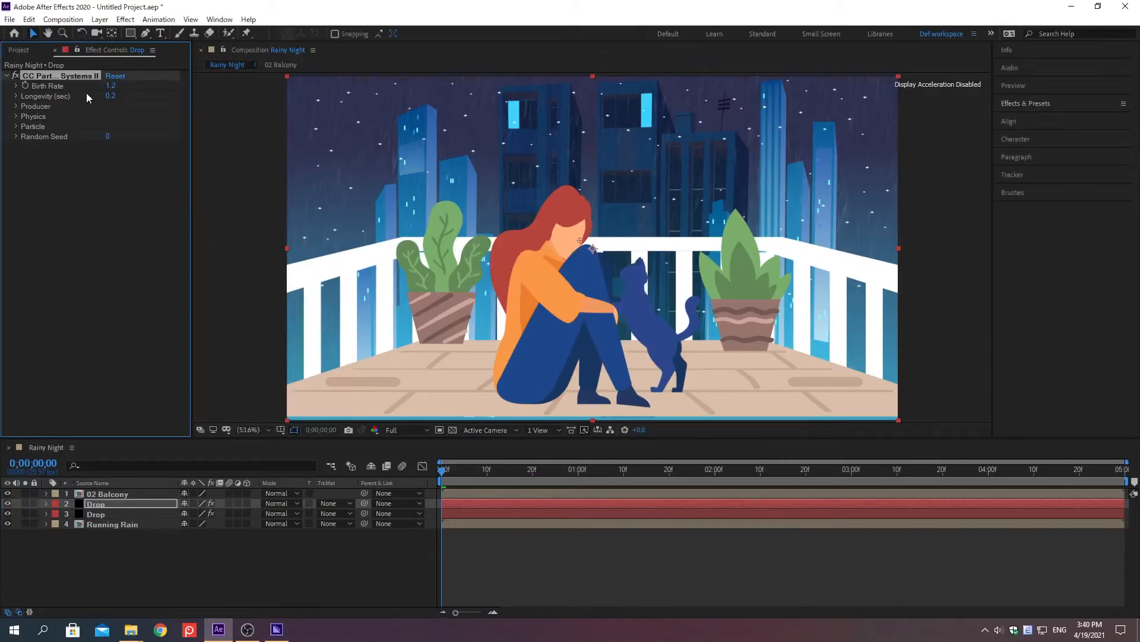
Change the upper Drop layer's Particle Type to Shaded&Faded Sphere.
left_click(15, 126)
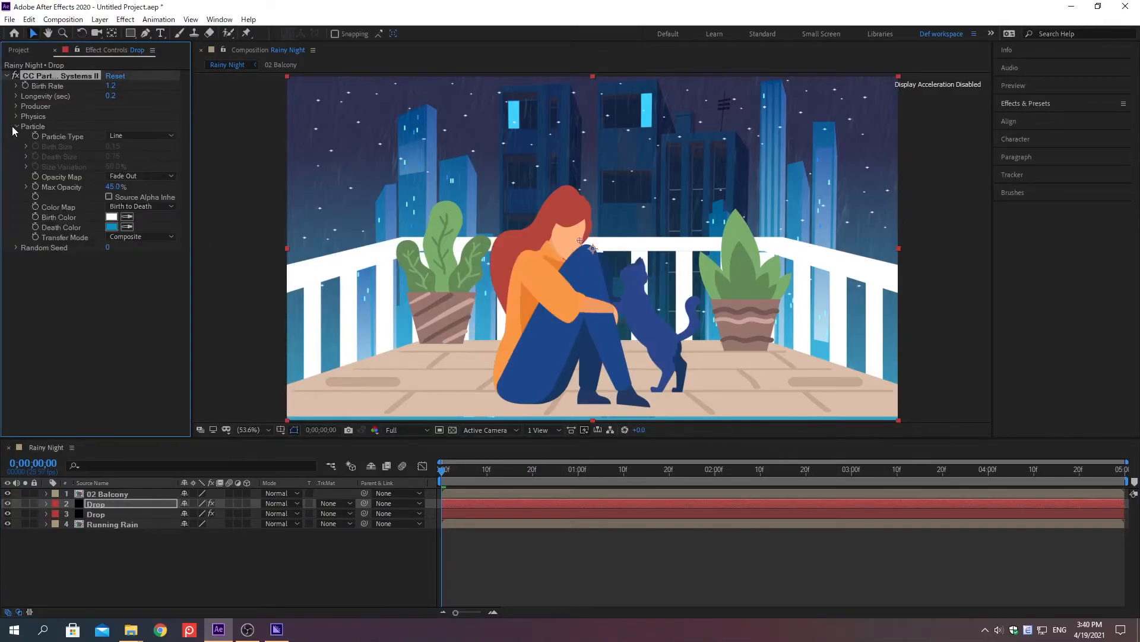
left_click(134, 140)
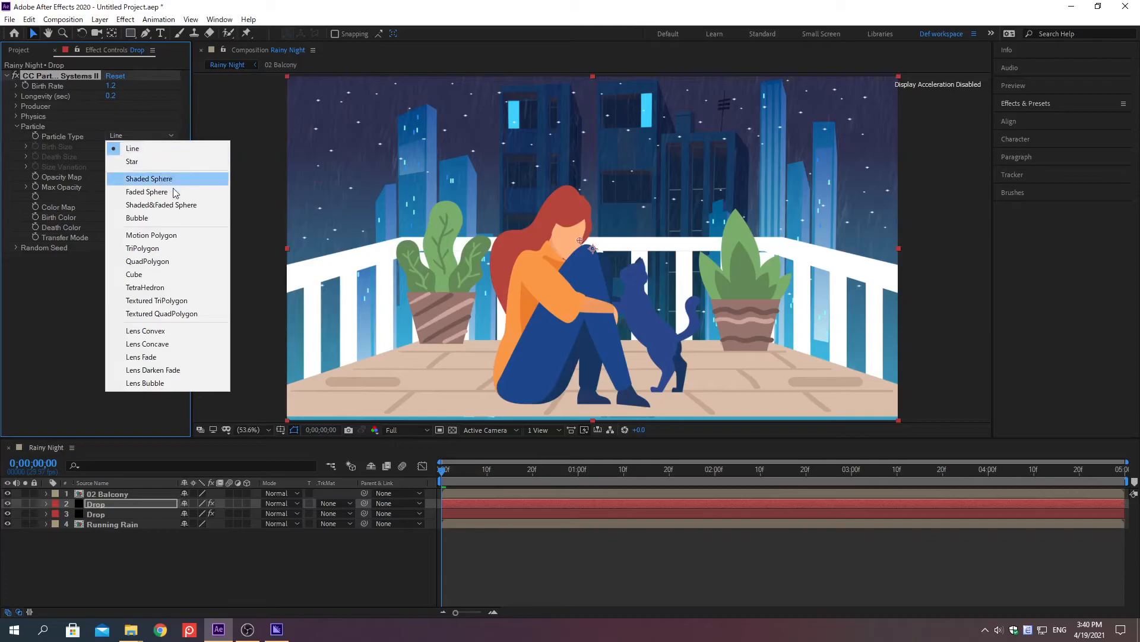
left_click(187, 205)
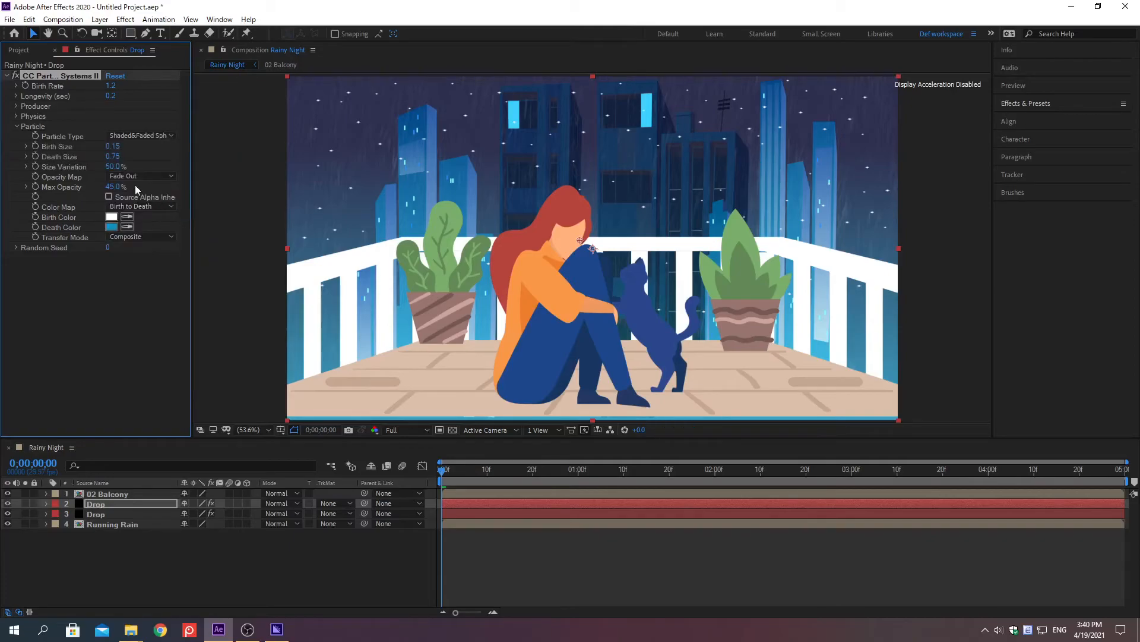
Set the Death Size of the upper Drop layer's particles to 0.5 and their Max Opacity to 30%.
right_click(62, 157)
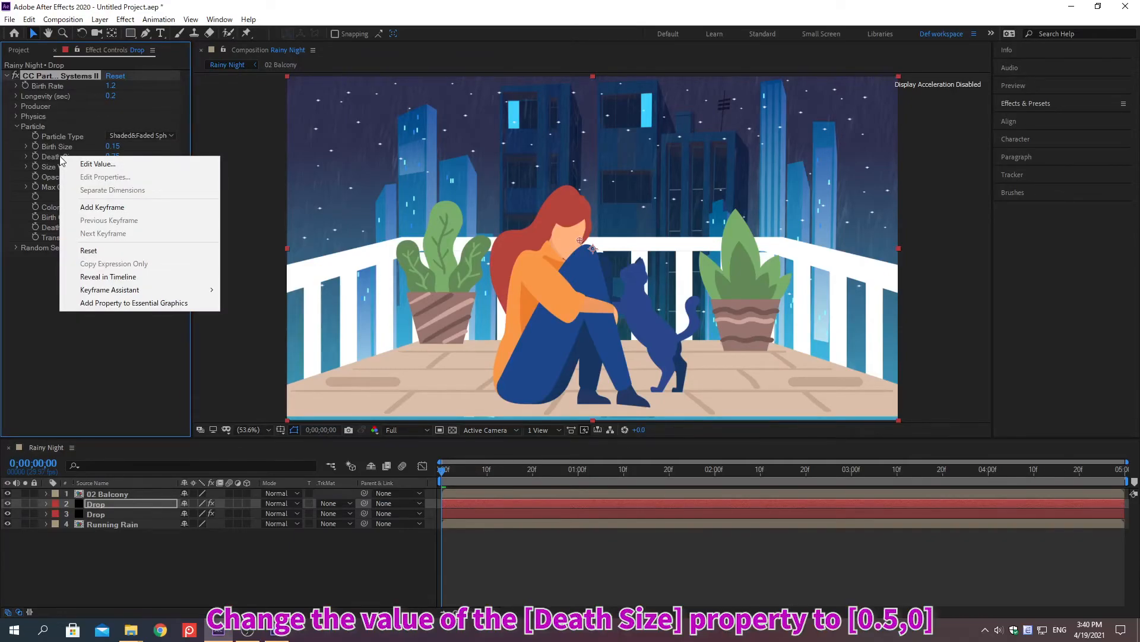
left_click(97, 164)
type("0")
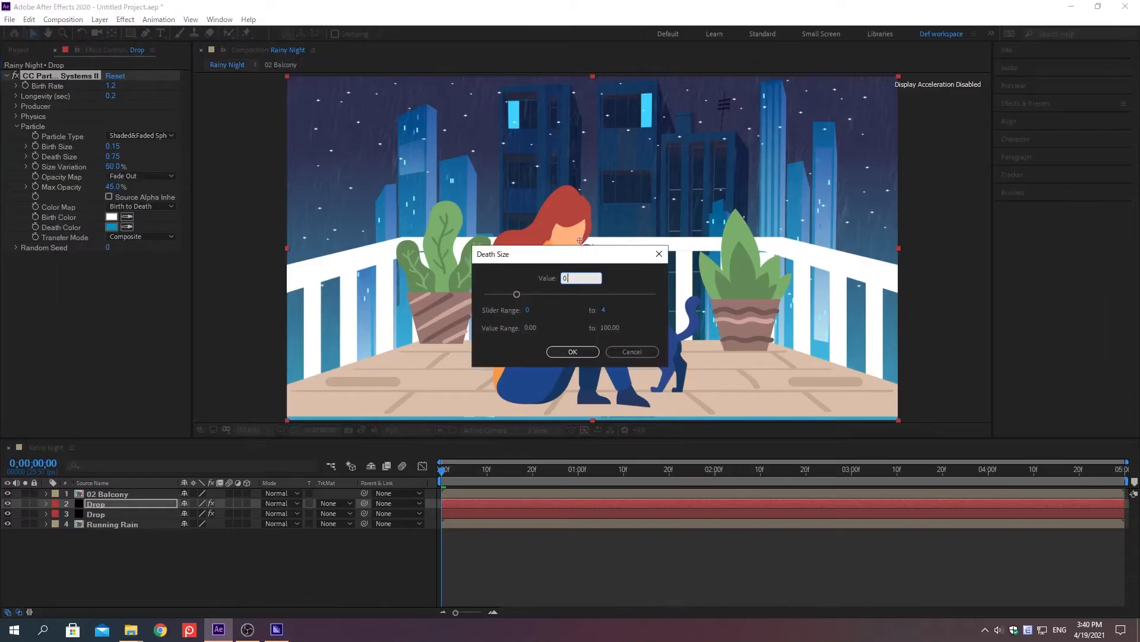
type(".5")
key("Return")
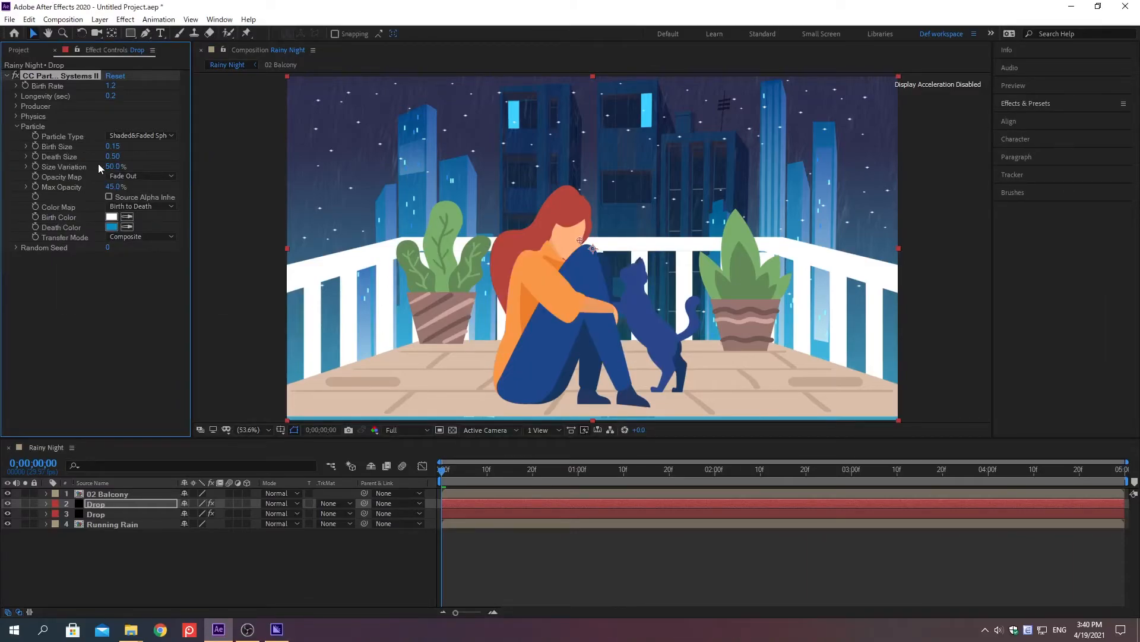
right_click(62, 187)
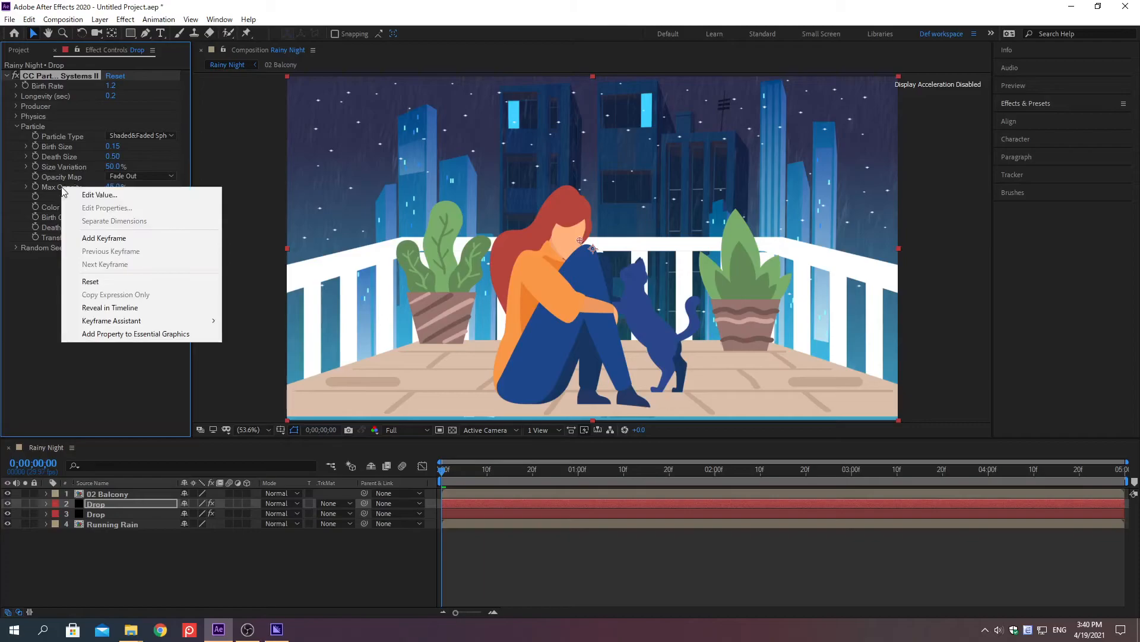
left_click(100, 195)
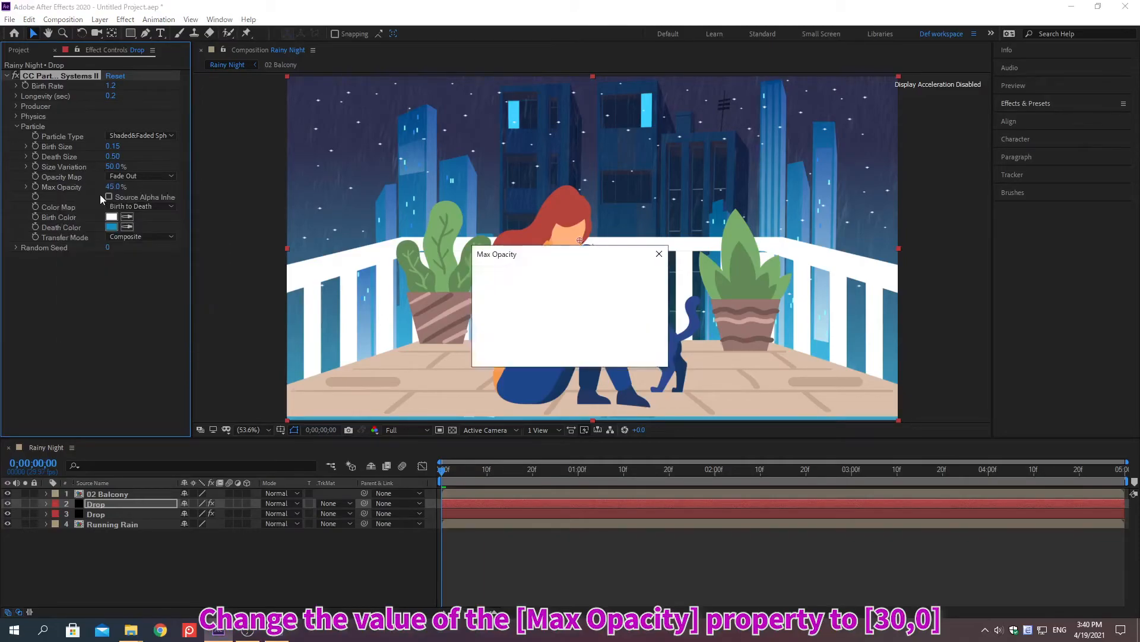
type("30")
key("Return")
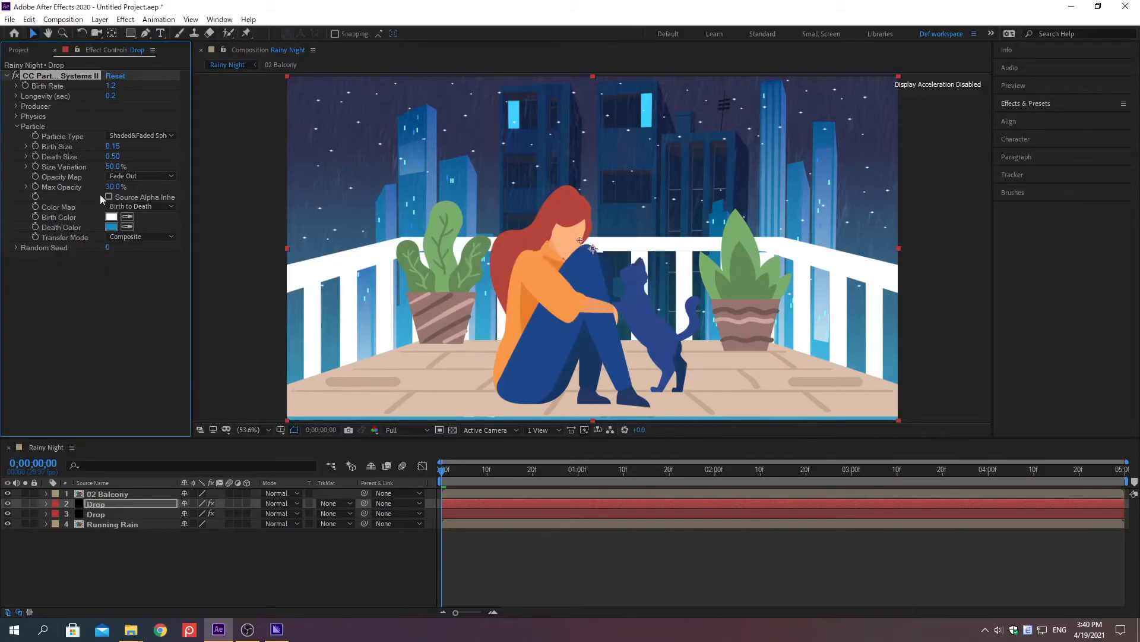
In the upper Drop layer's particle Physics settings, set Gravity and Velocity to 0.
left_click(16, 117)
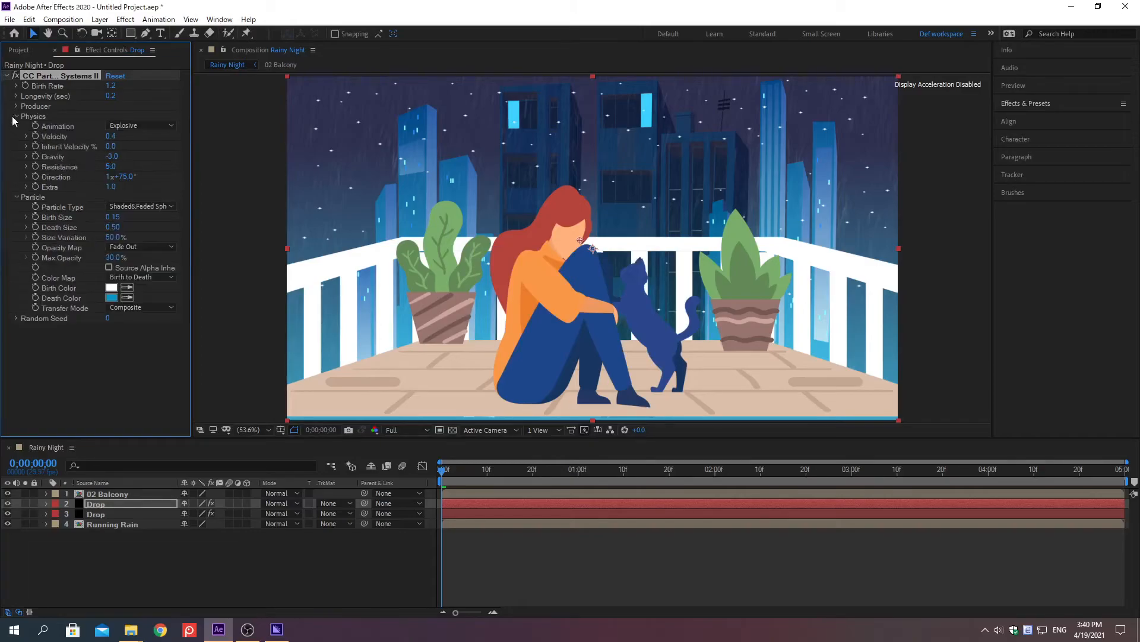
right_click(53, 158)
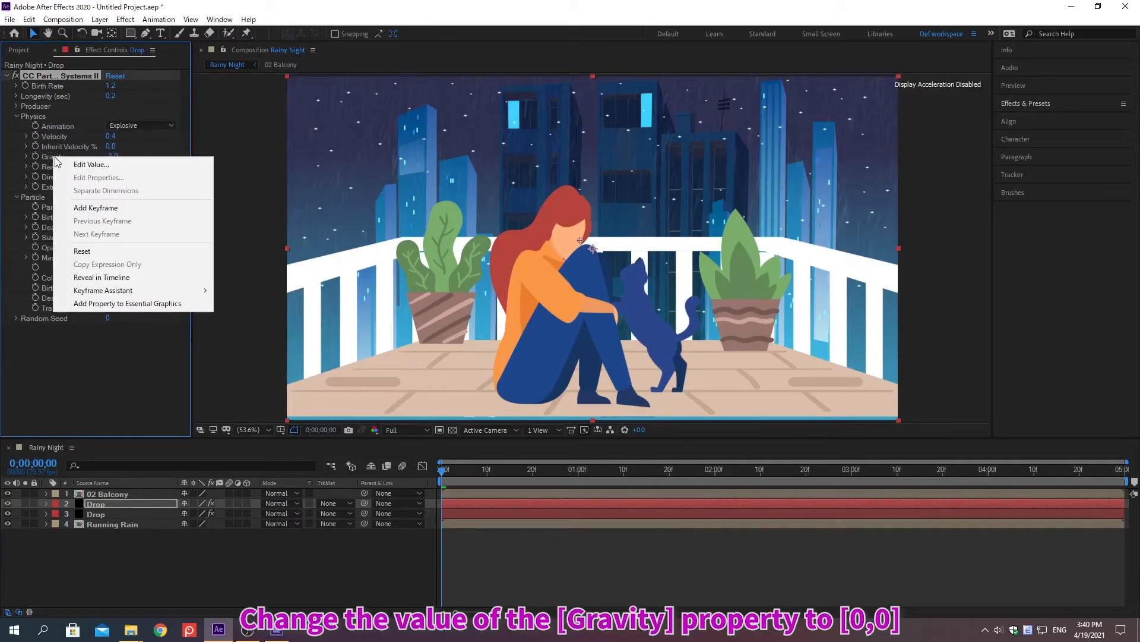
left_click(92, 164)
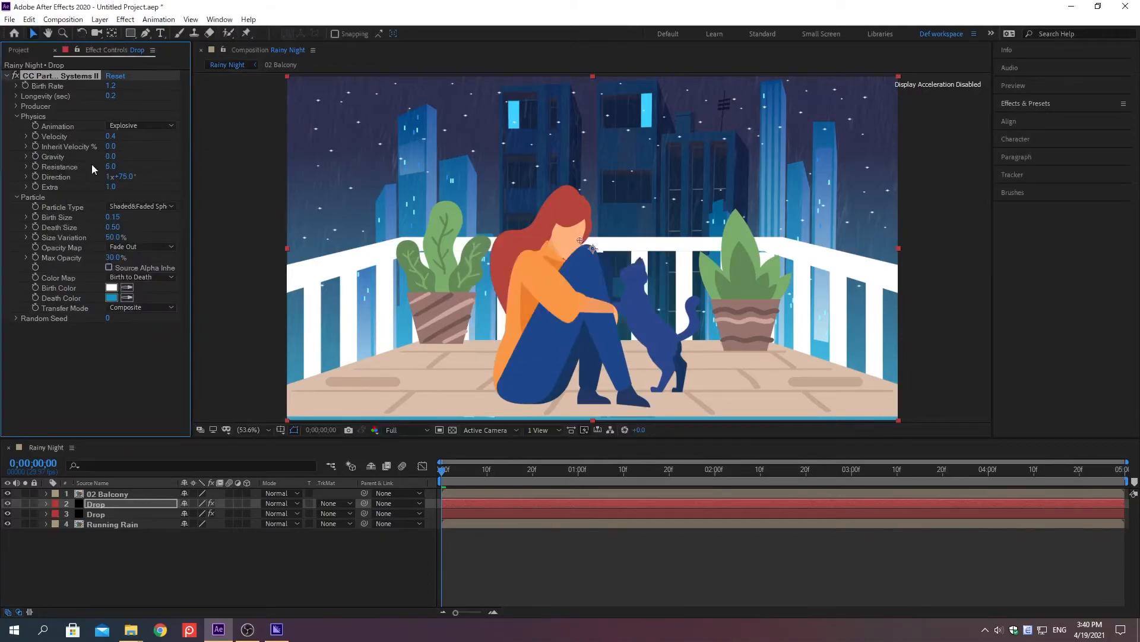
right_click(55, 138)
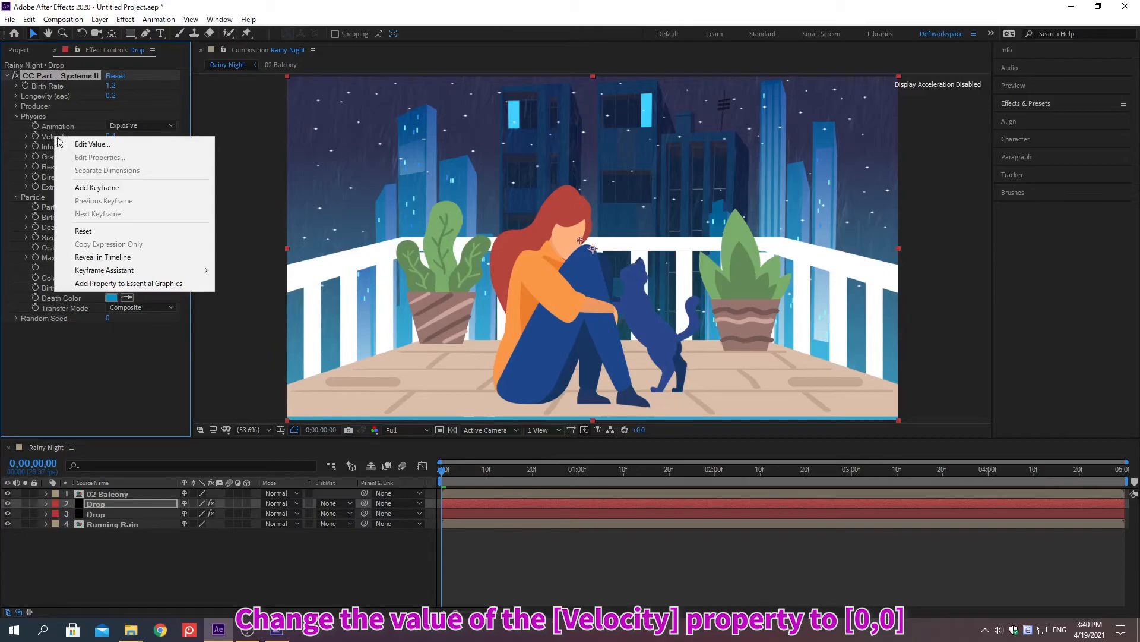
left_click(92, 143)
type("0")
key("Return")
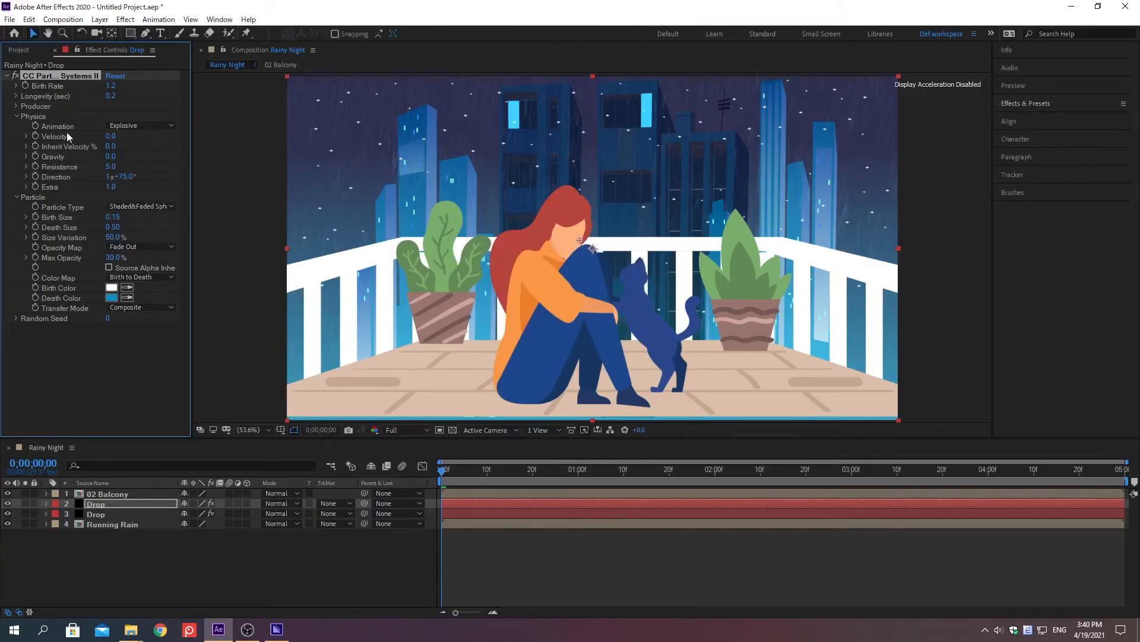
Set the Producer Position of the upper Drop layer's particle effect to 955, 495.
left_click(16, 107)
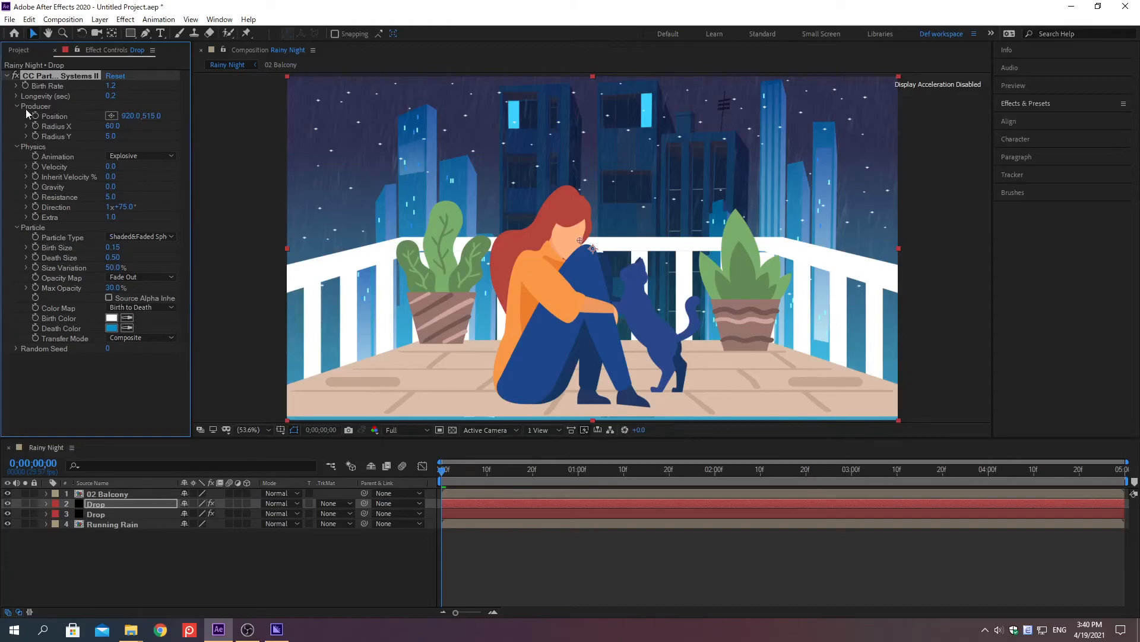
right_click(53, 118)
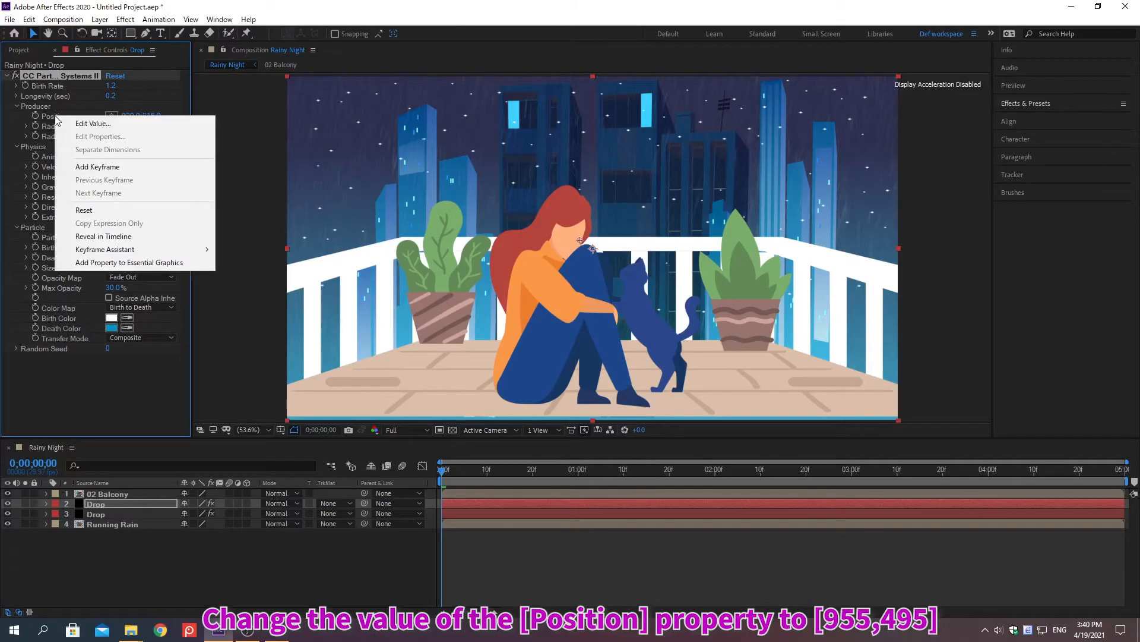
left_click(93, 123)
type("95")
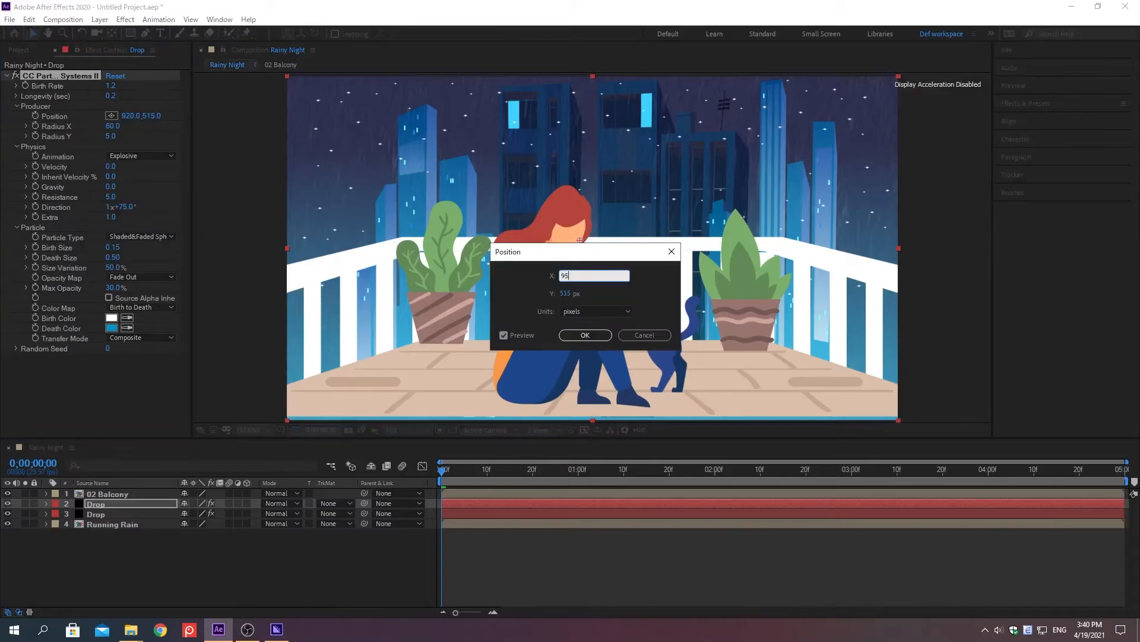
type("5")
key("Tab")
type("495")
key("Return")
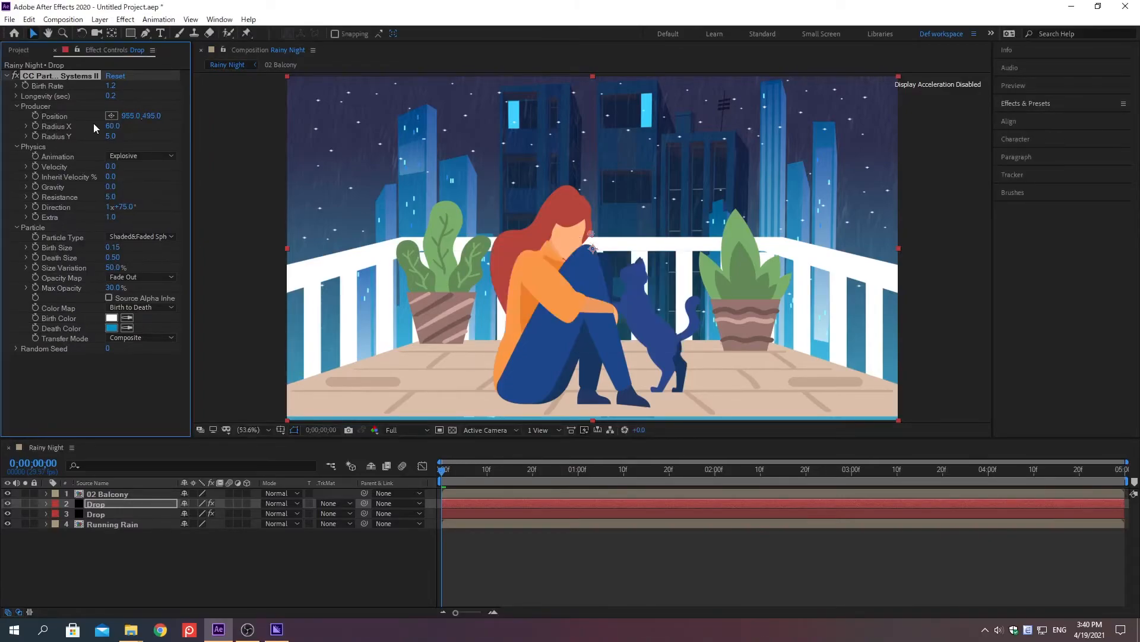
Set the upper Drop layer's producer Radius Y to 2 and deselect the layer.
right_click(59, 138)
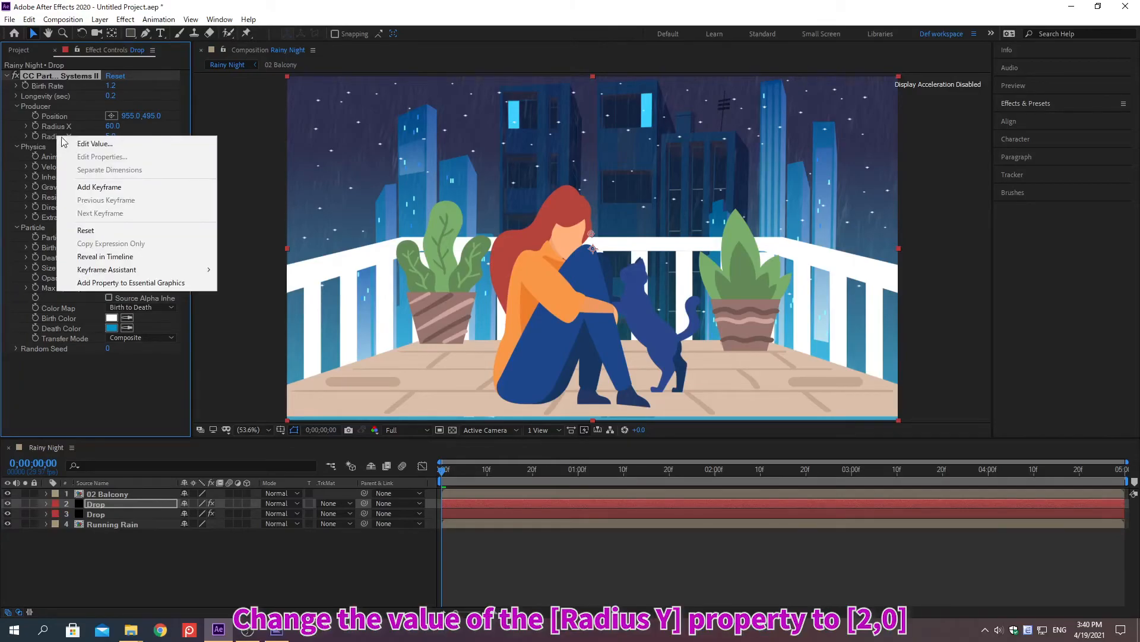
left_click(96, 145)
type("2")
key("Return")
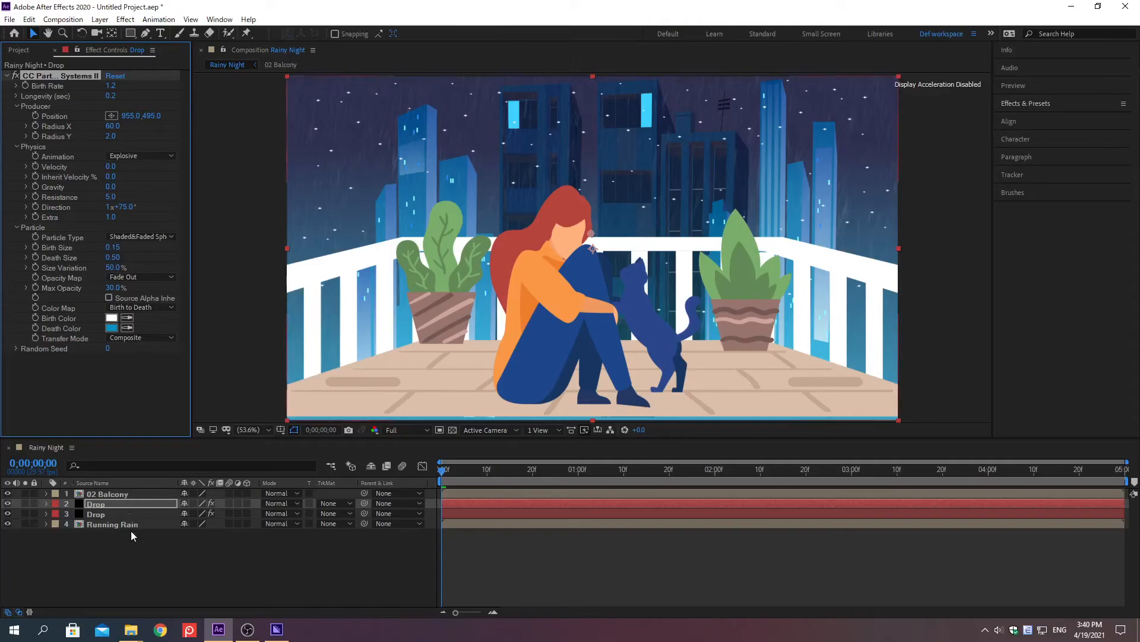
left_click(134, 565)
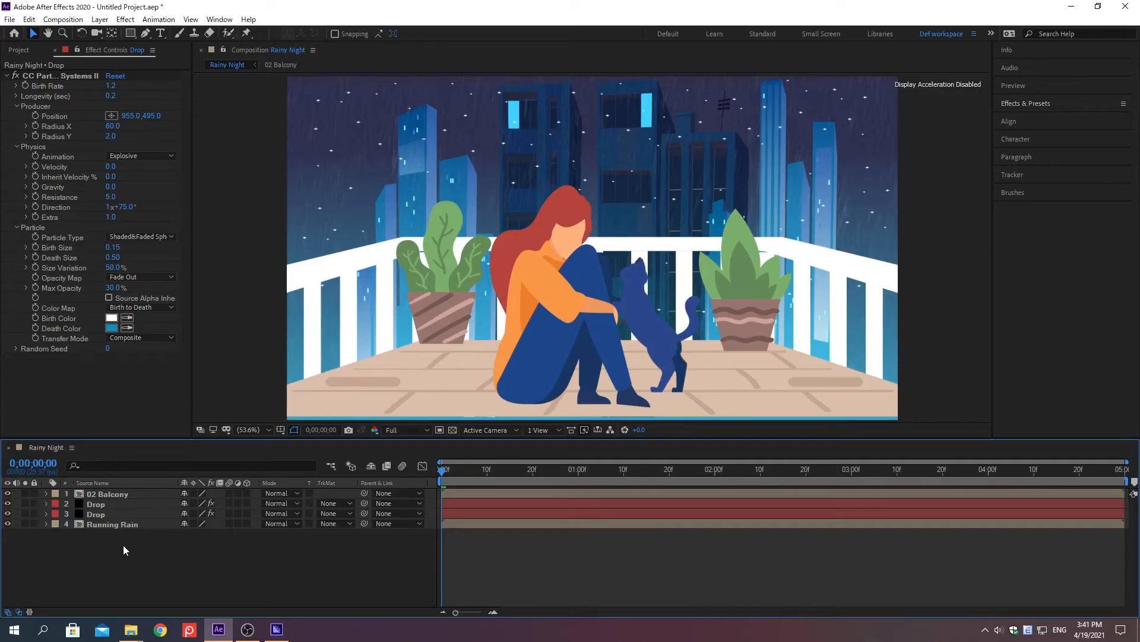
Pre-compose the two Drop layers into a new composition named Rain Drop, moving all attributes into it.
left_click(100, 504)
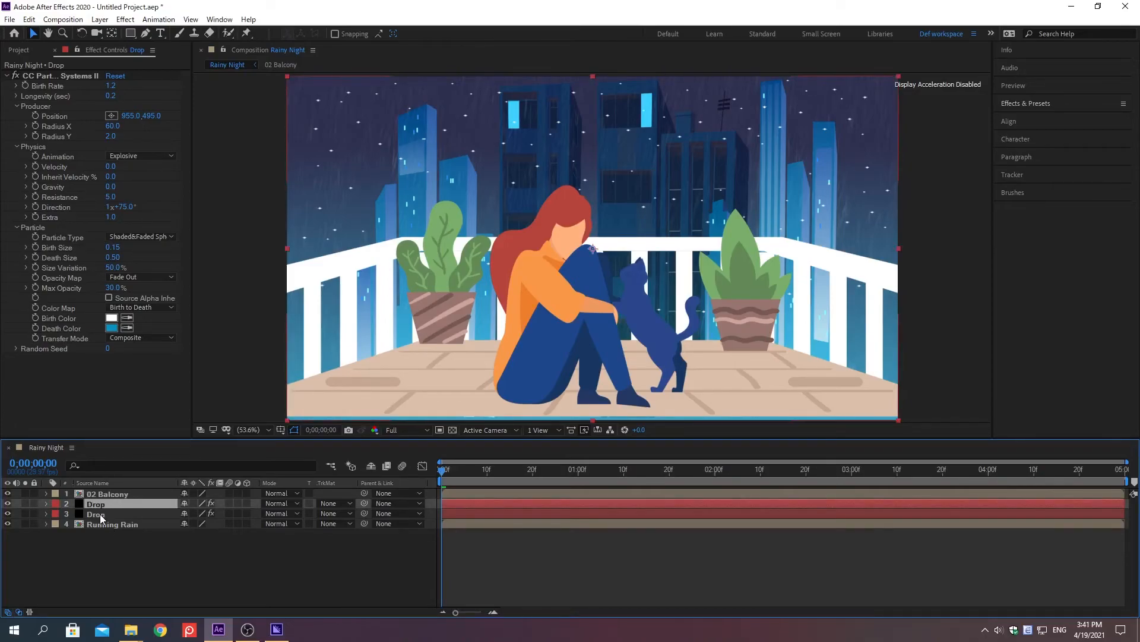
left_click(100, 515, "shift")
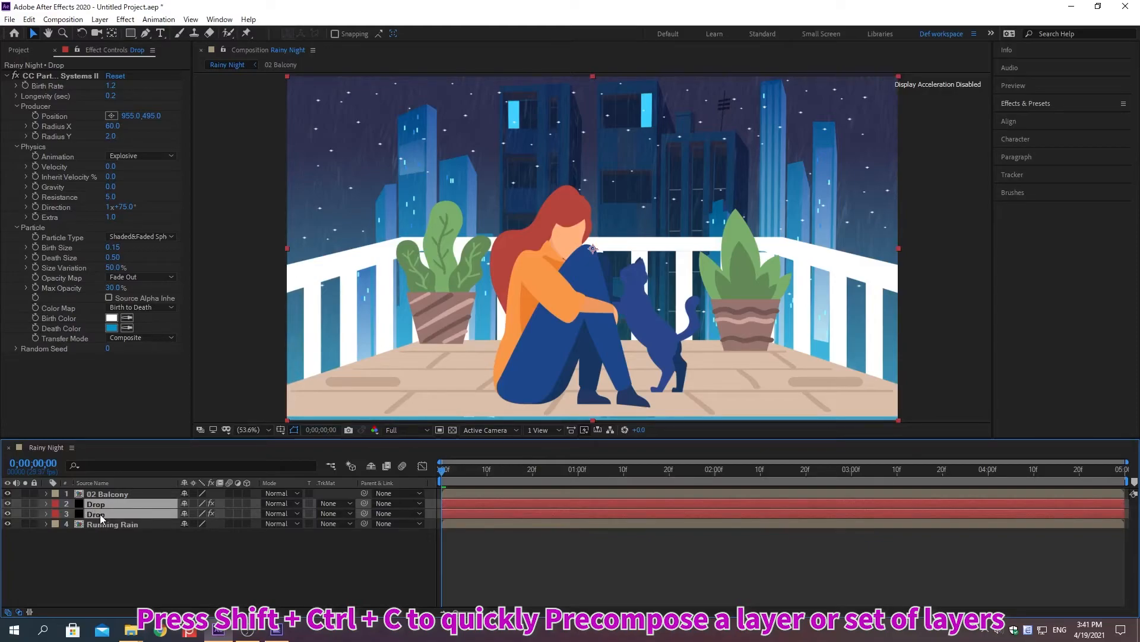
key("ctrl+shift+c")
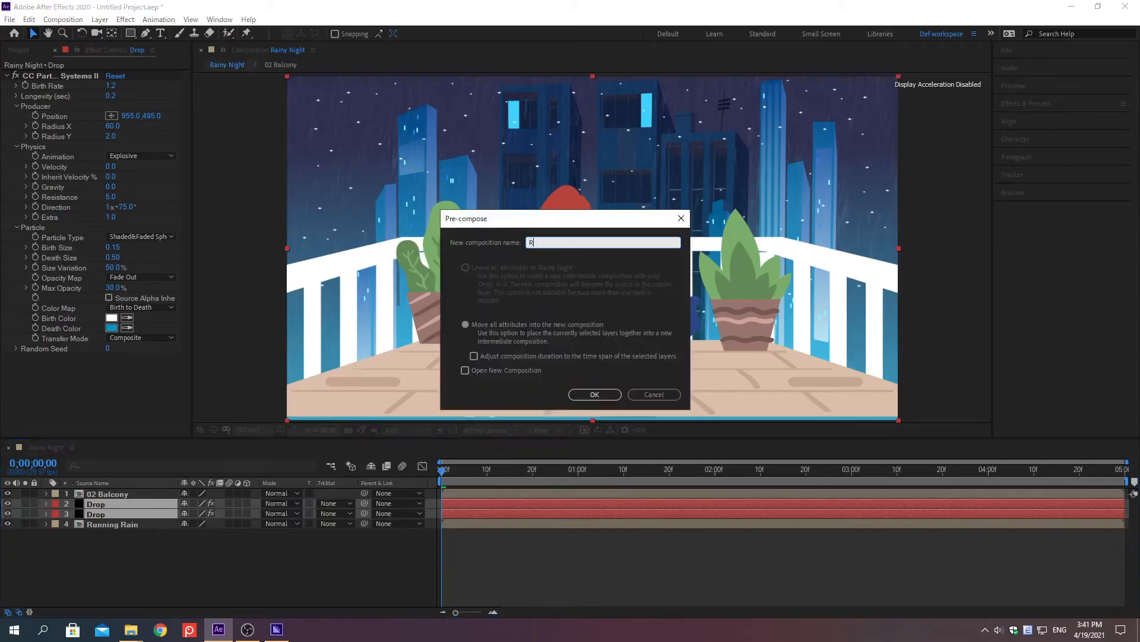
type("Rain Drop")
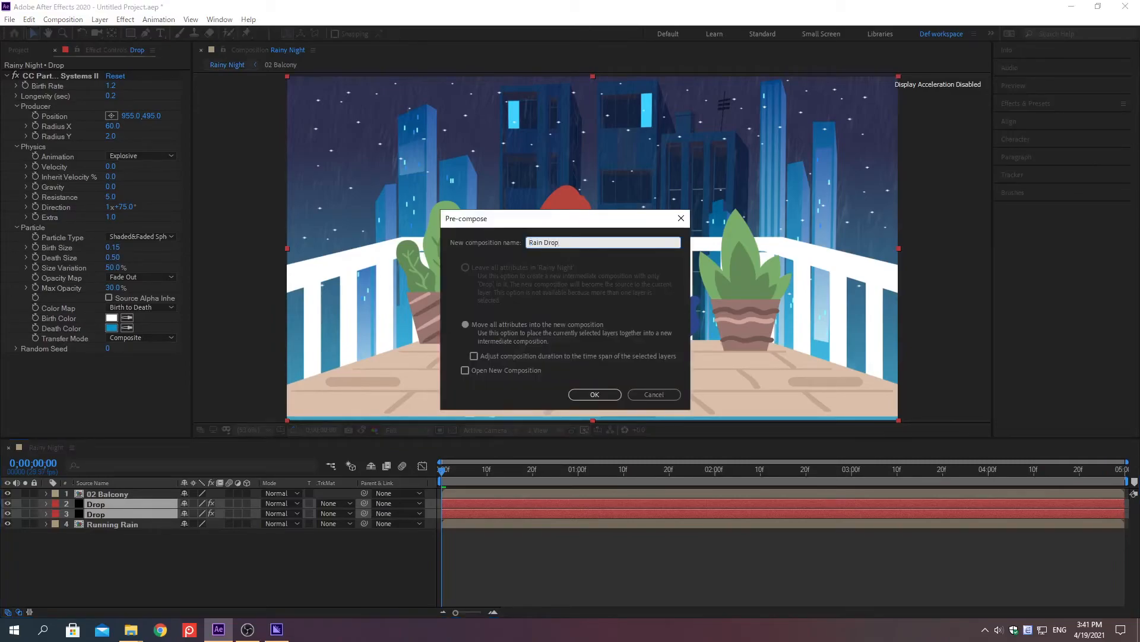
left_click(466, 325)
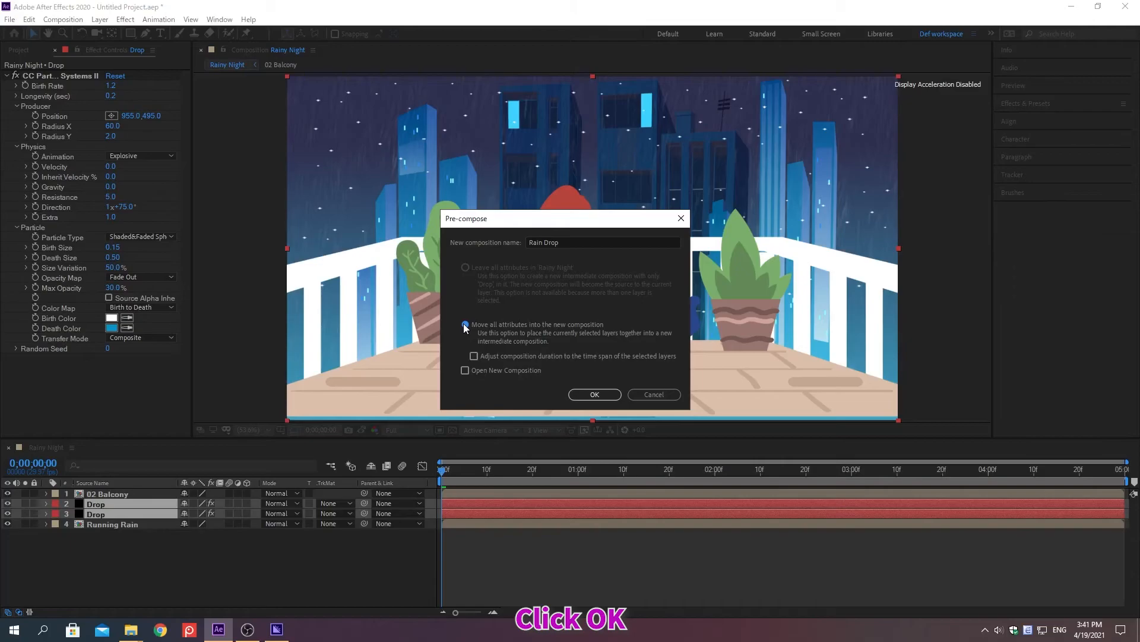
left_click(594, 395)
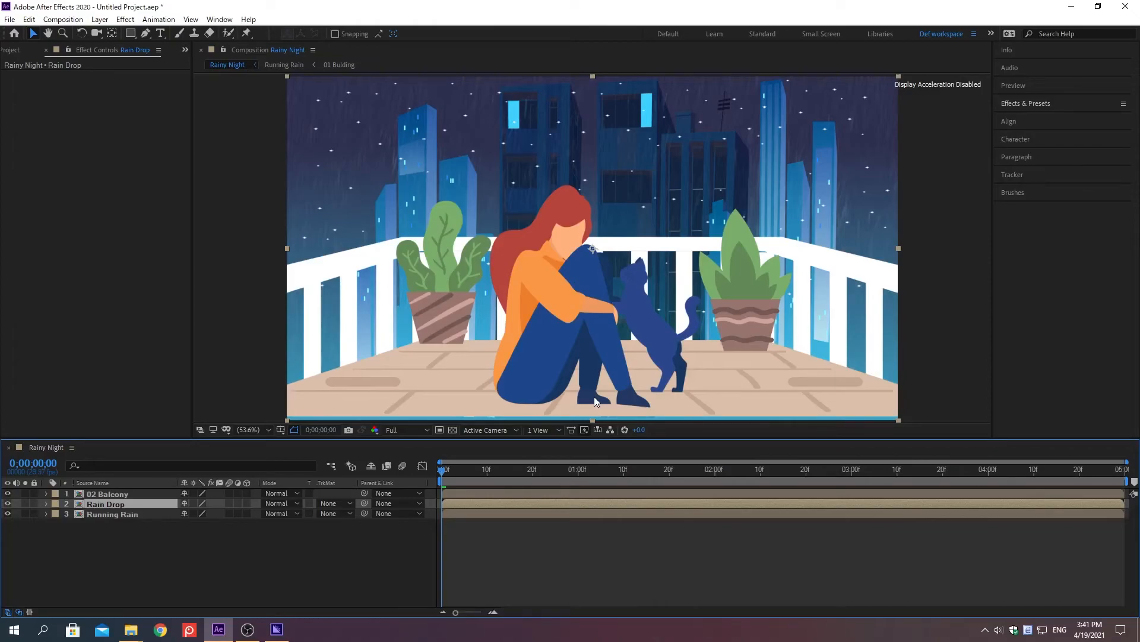
Duplicate the Rain Drop layer and set the upper copy's Rotation to 10°.
key("ctrl+d")
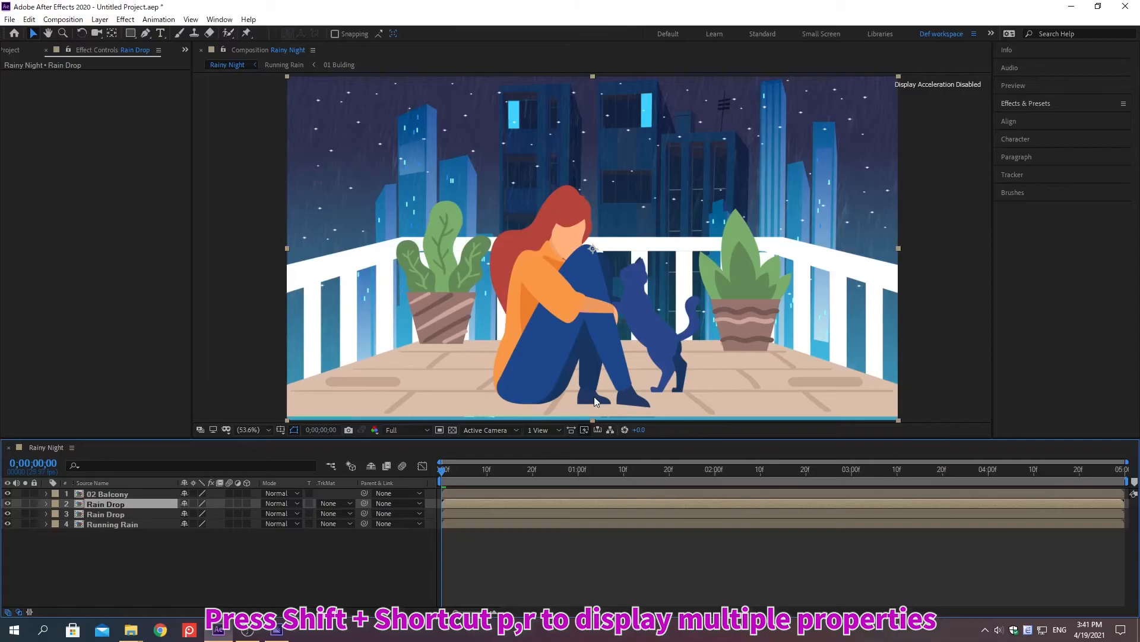
key("p")
key("shift+r")
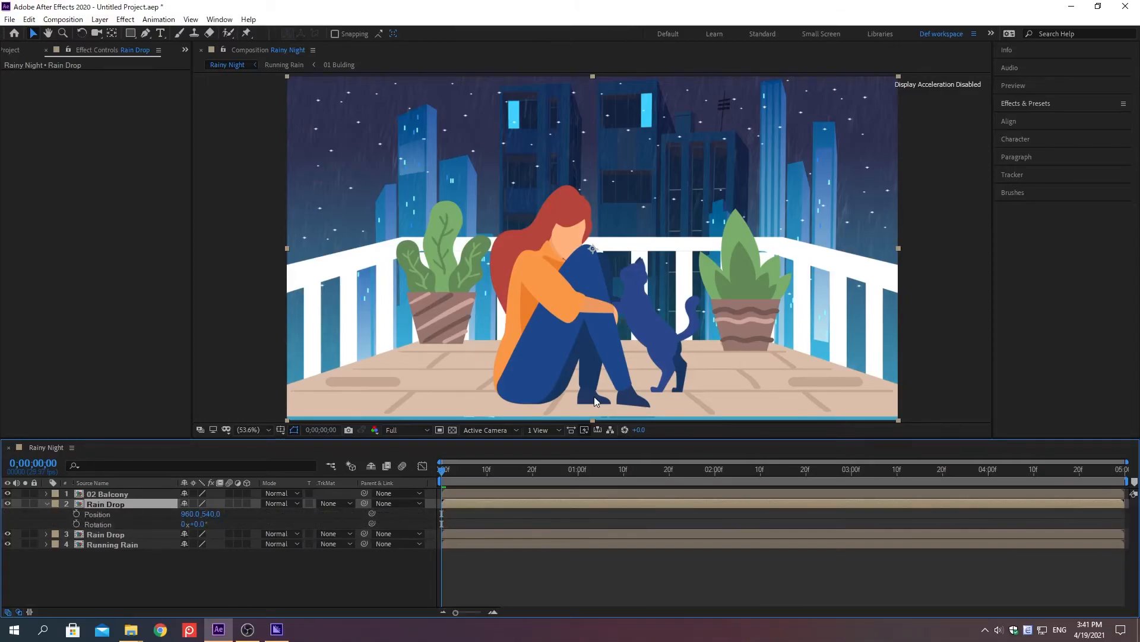
right_click(98, 525)
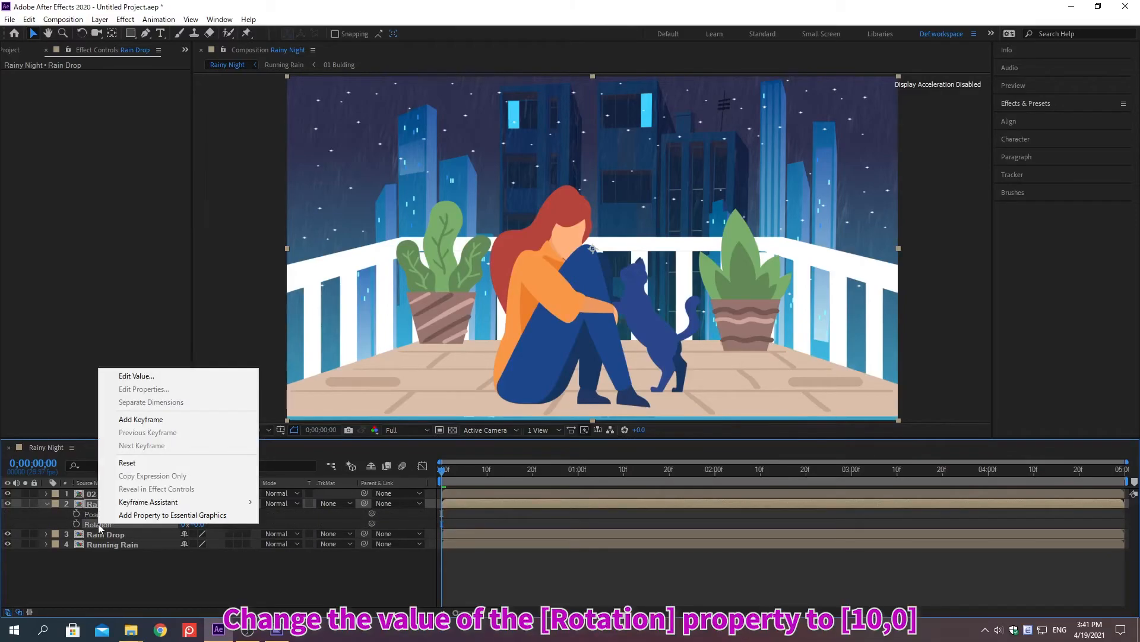
left_click(137, 376)
type("10")
key("Return")
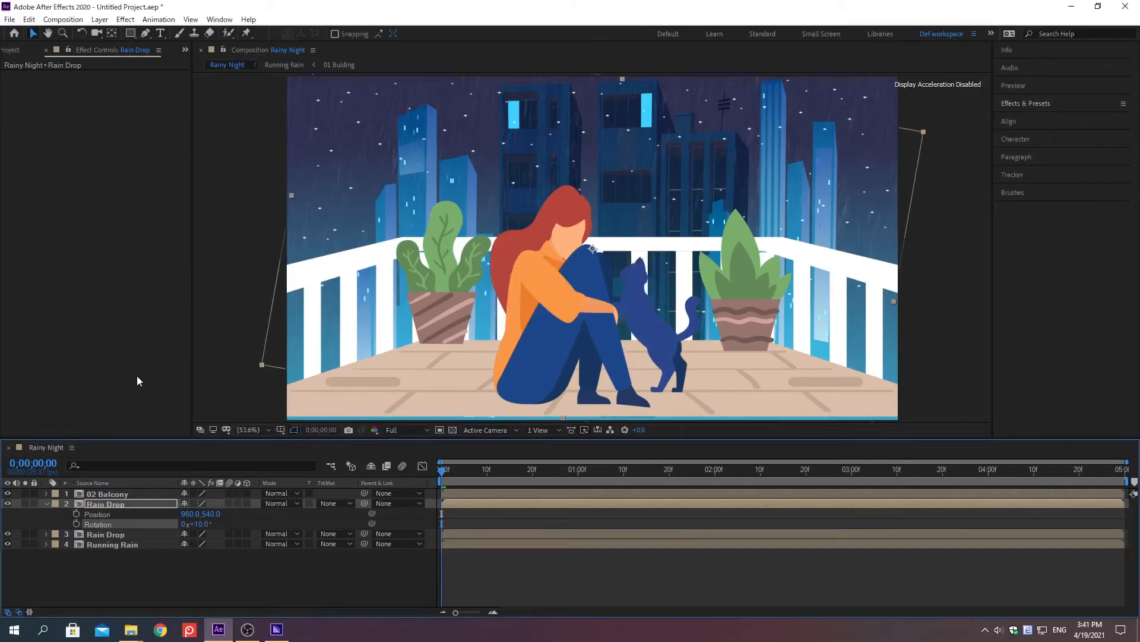
Set the Position of the upper Rain Drop layer to 2028, 632 pixels.
right_click(98, 516)
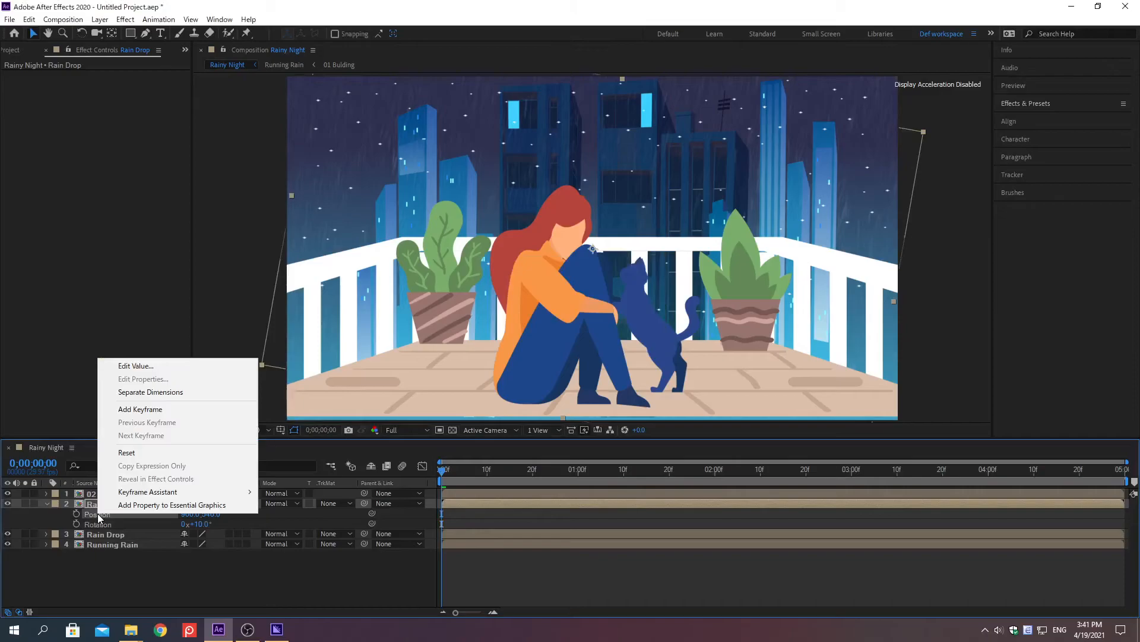
left_click(136, 367)
type("2028")
key("Tab")
type("63")
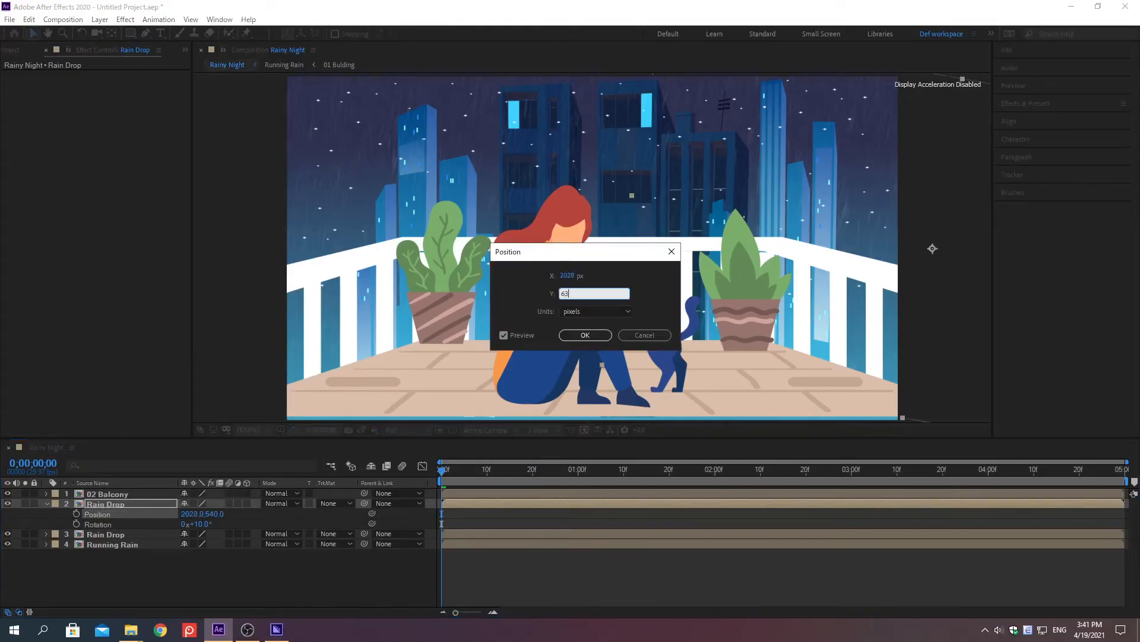
type("2")
key("Return")
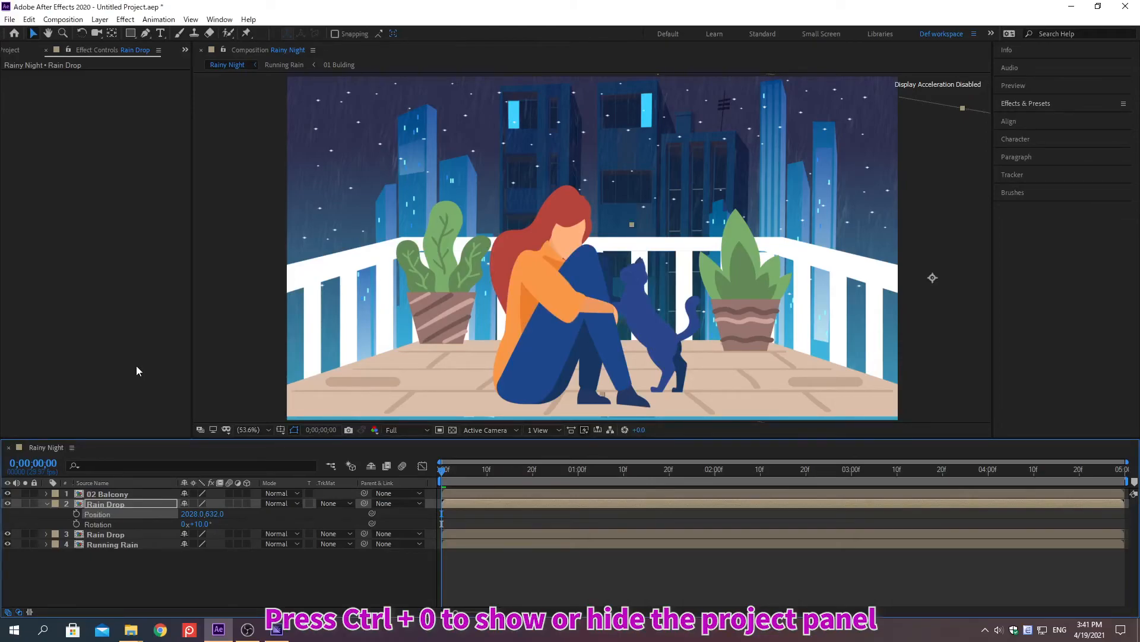
Import the audio file 03 Rain sound.mp3 from the 10232 [file] Rainy folder into the project.
key("ctrl+0")
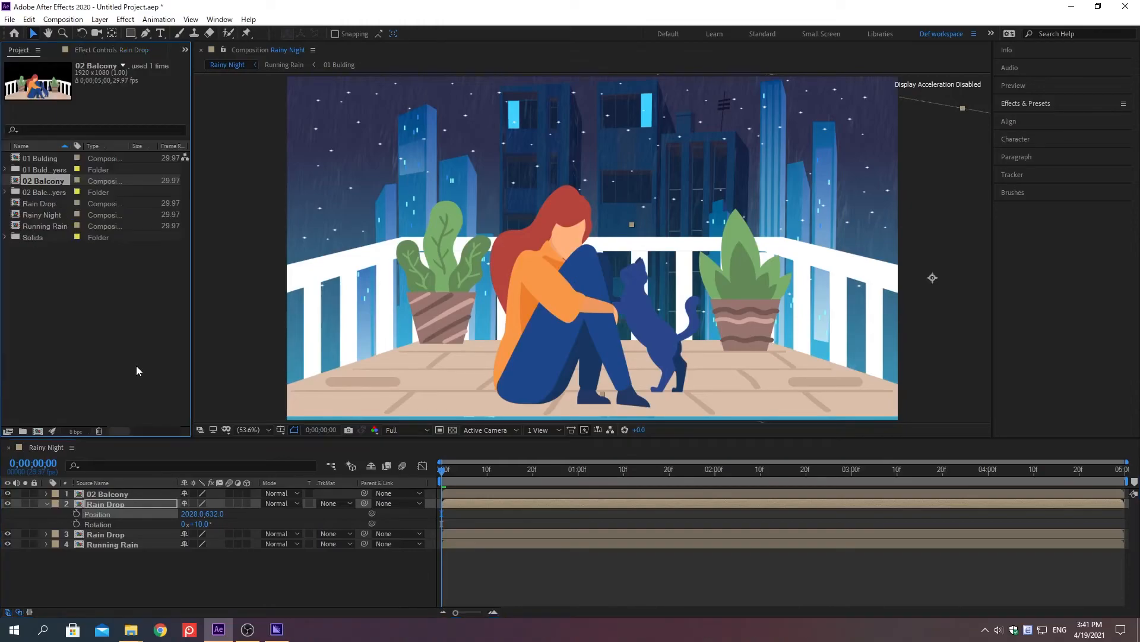
key("ctrl+i")
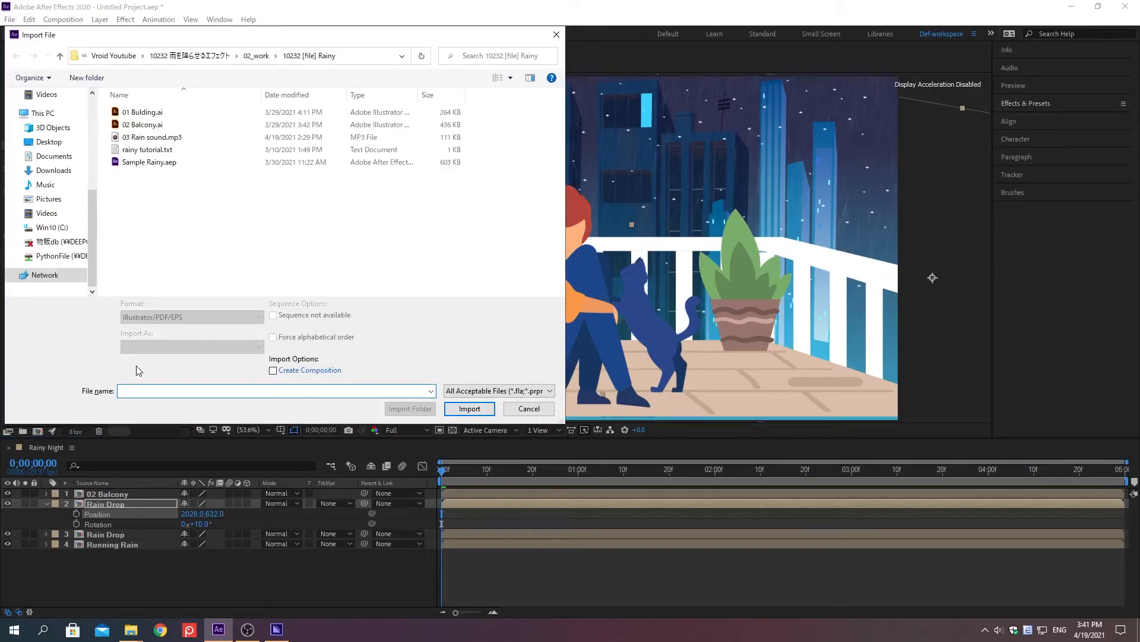
key("alt+d")
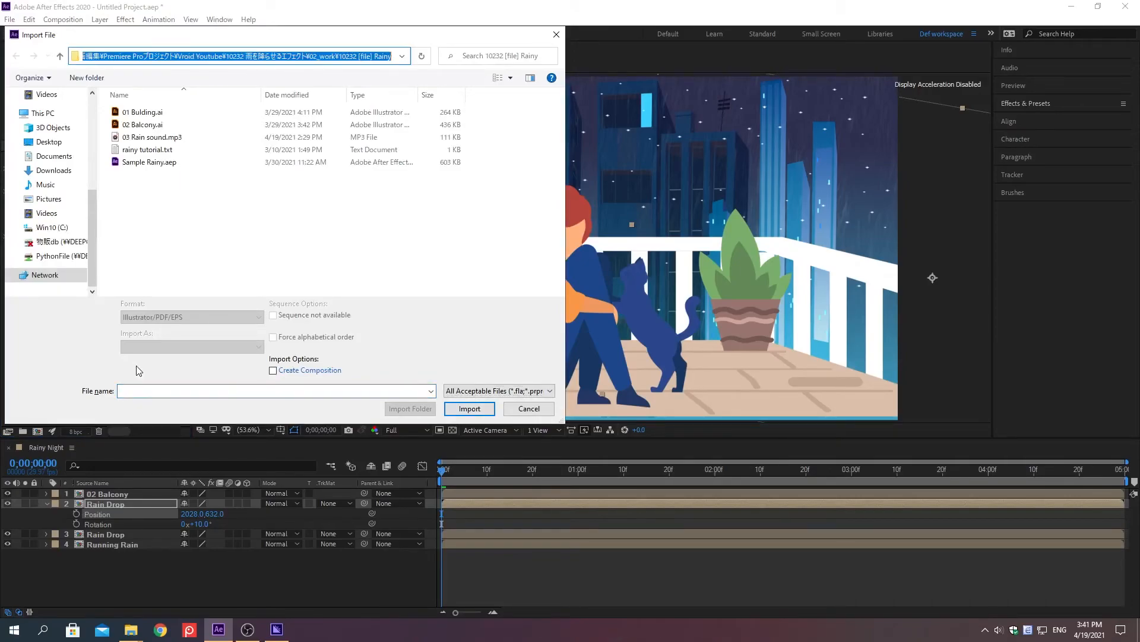
key("ctrl+v")
key("Return")
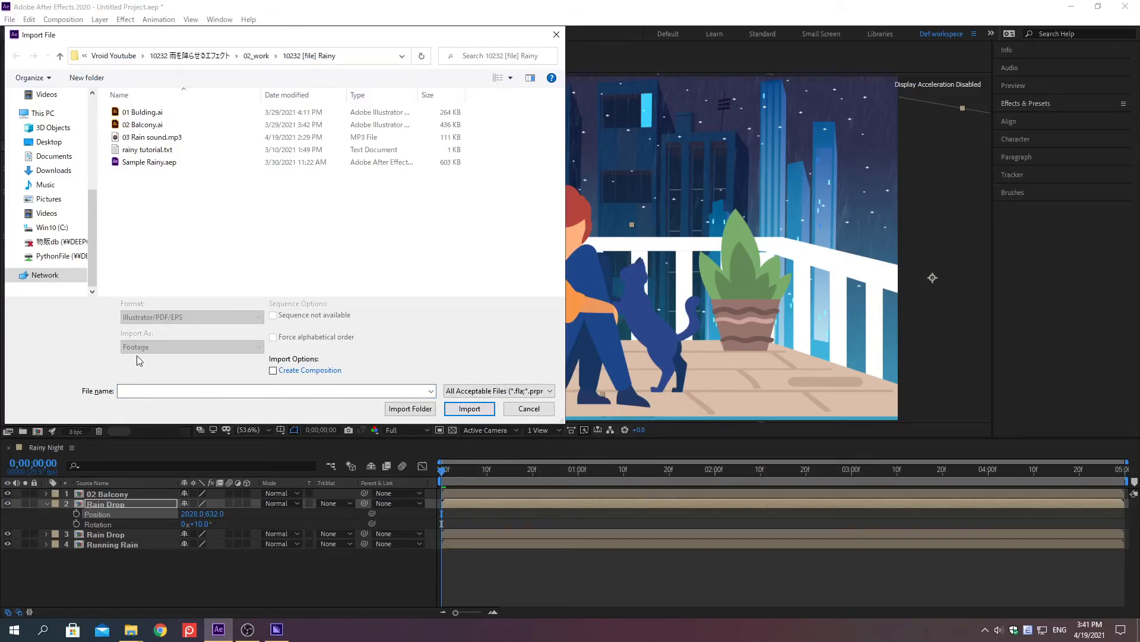
left_click(152, 138)
double_click(153, 138)
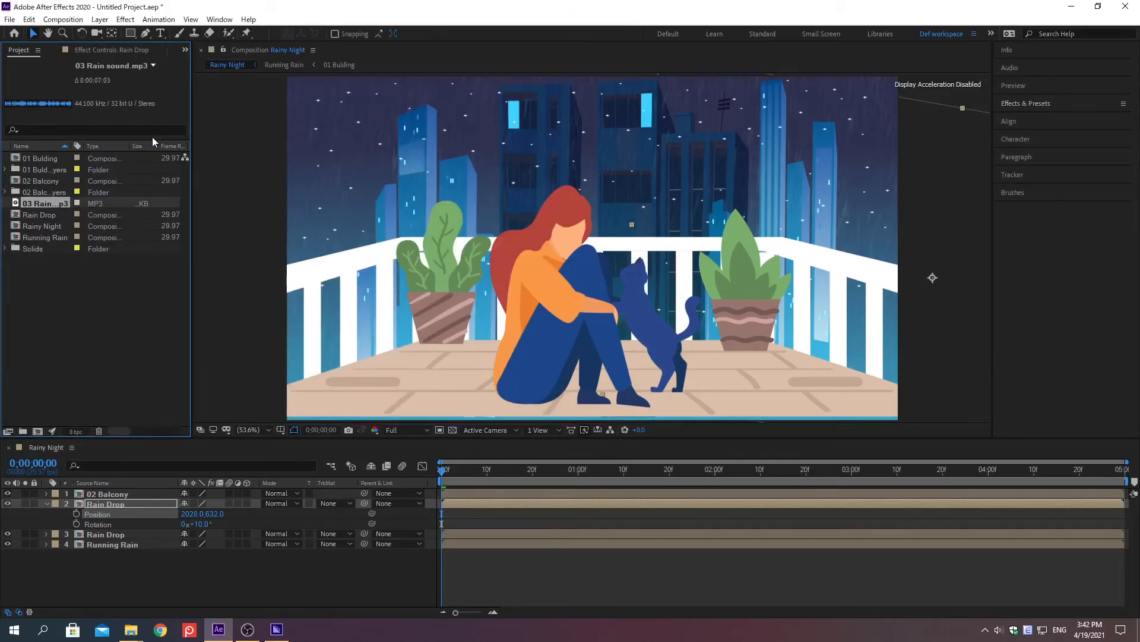
Add 03 Rain sound.mp3 as the lowest layer of the Rainy Night composition and preview the animation.
left_click(91, 317)
left_click(37, 204)
left_click_drag(36, 200, 157, 594)
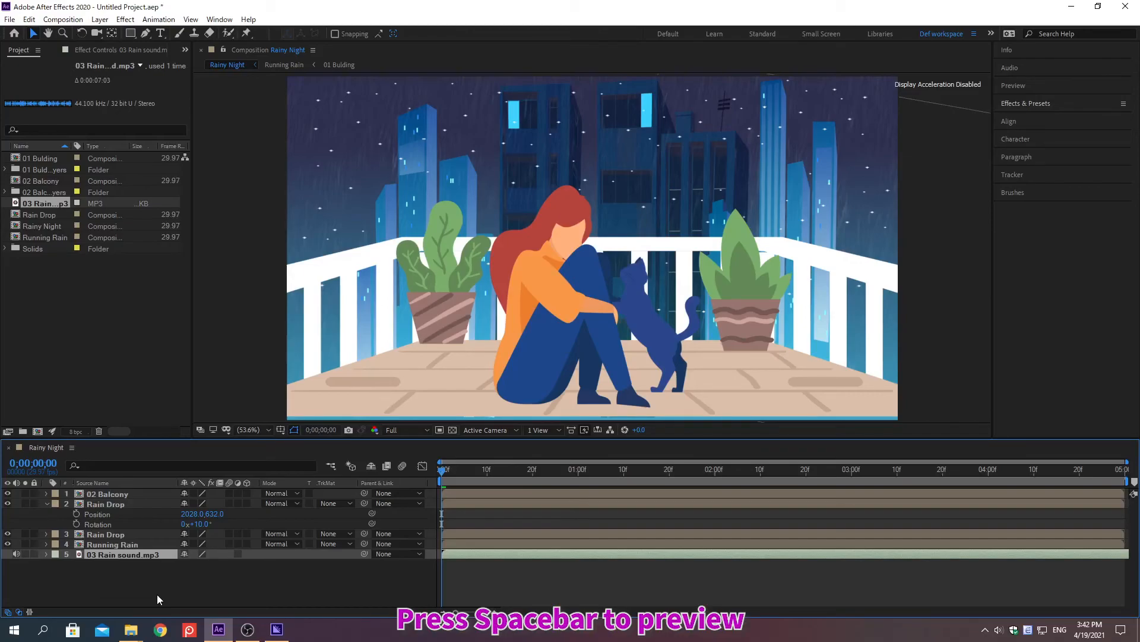
key("space")
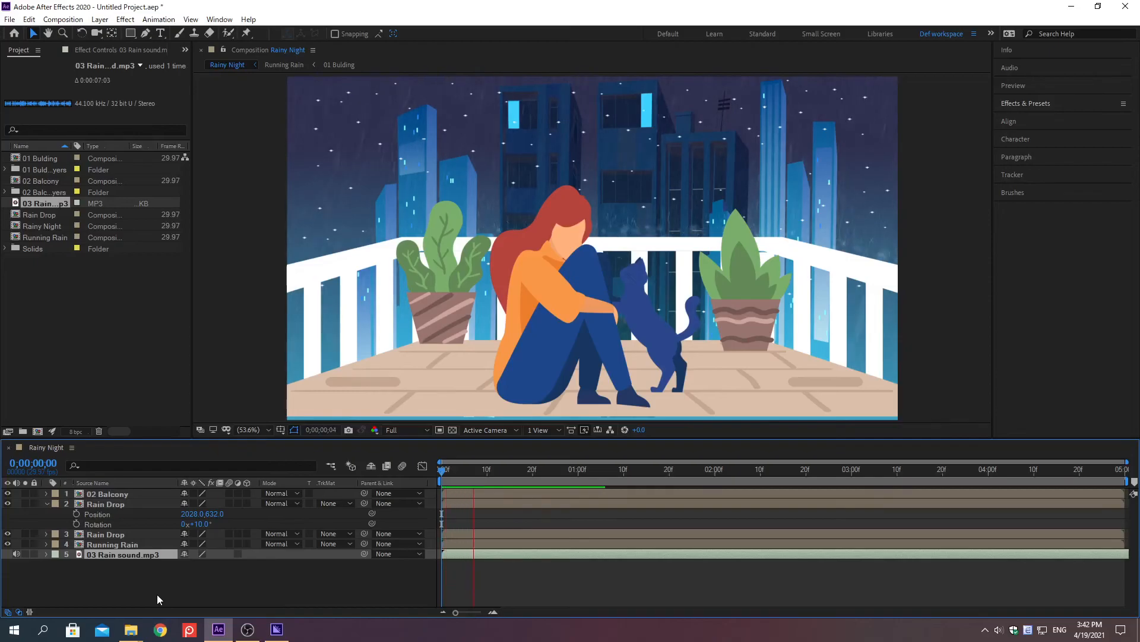